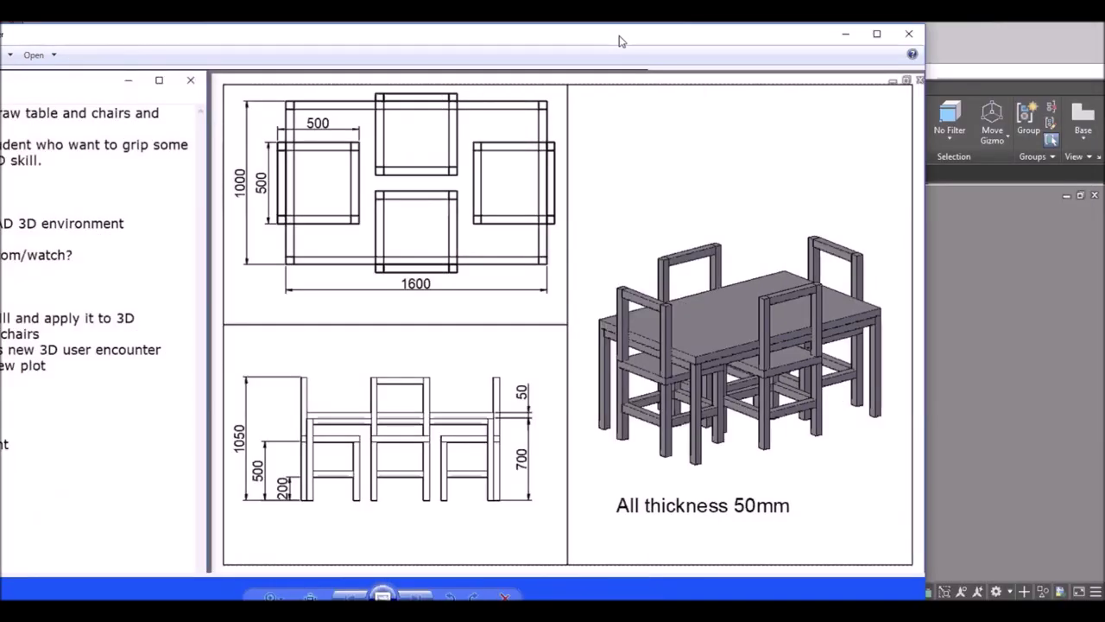
# - Move the reference drawing window to the left to uncover the AutoCAD window
pyautogui.moveTo(618, 41); pyautogui.dragTo(416, 43)
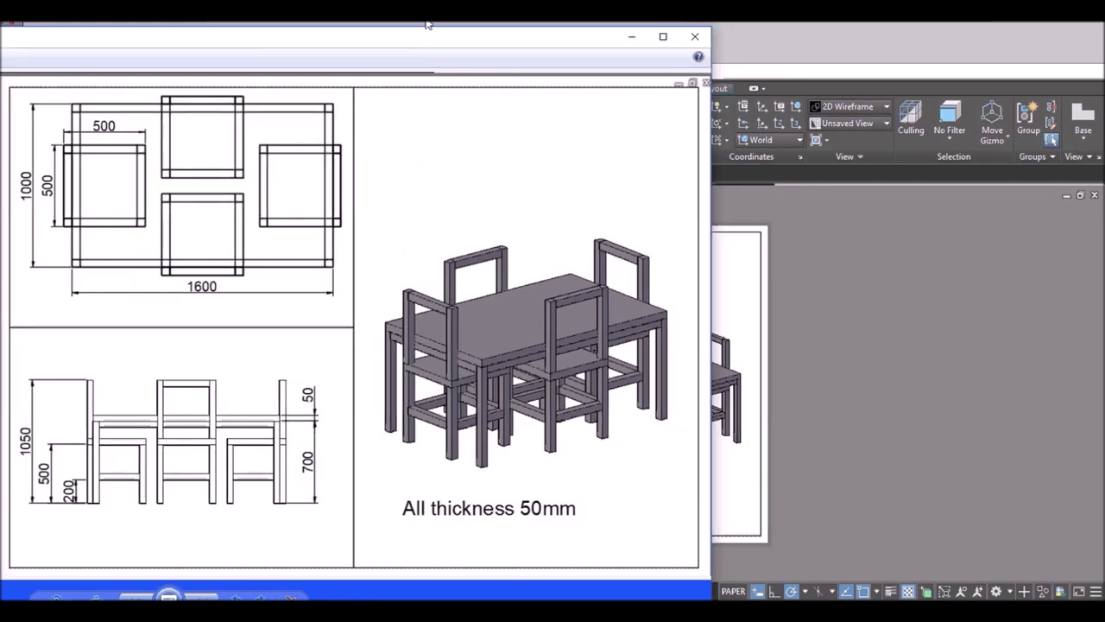
# - Close the image viewer and create a new drawing, Drawing4, from the acadiso.dwt template
pyautogui.click(694, 37)
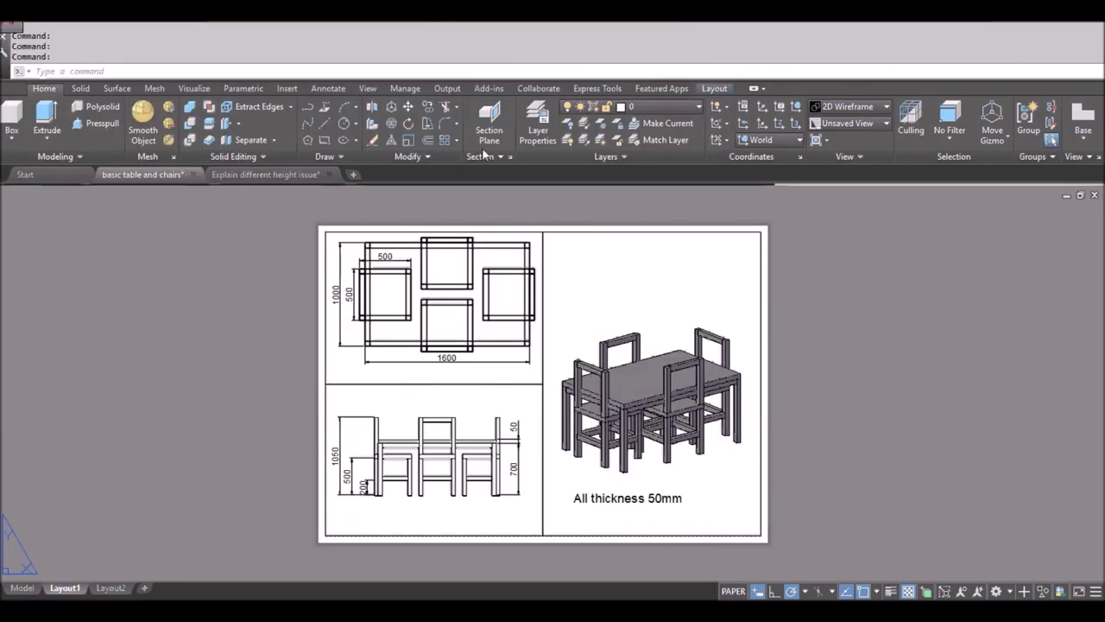
pyautogui.click(310, 178)
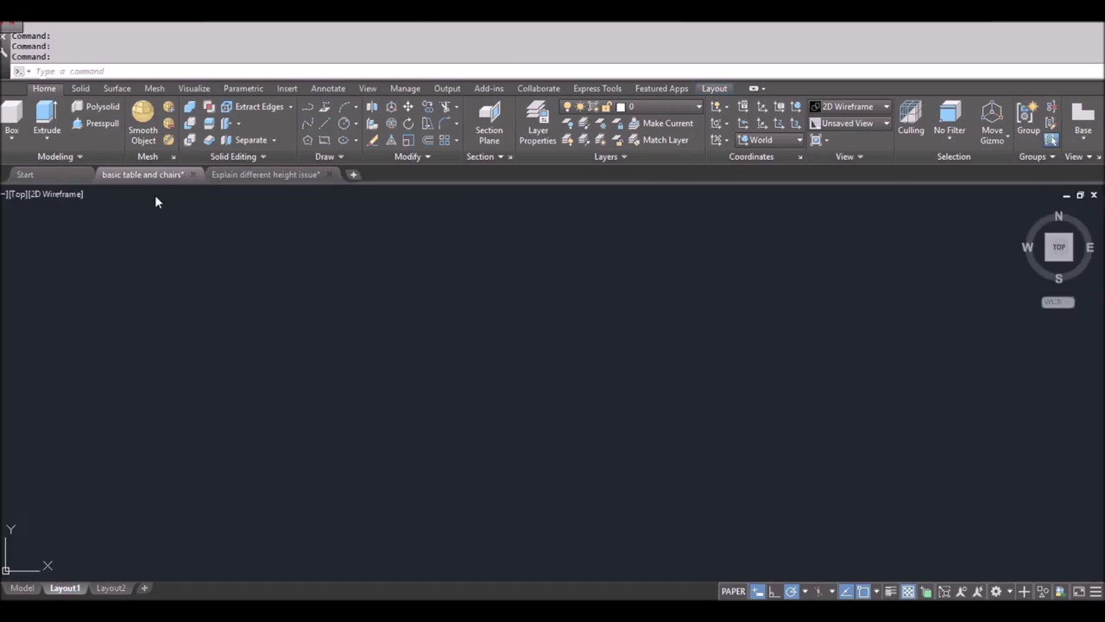
pyautogui.hotkey('ctrl', 'n')
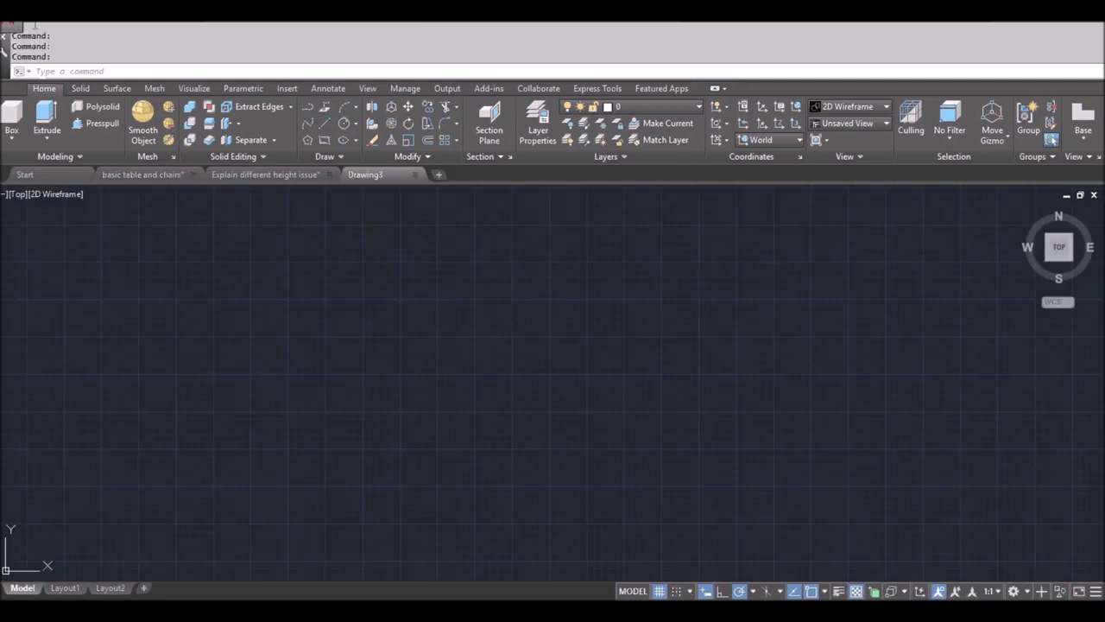
pyautogui.hotkey('ctrl', 'n')
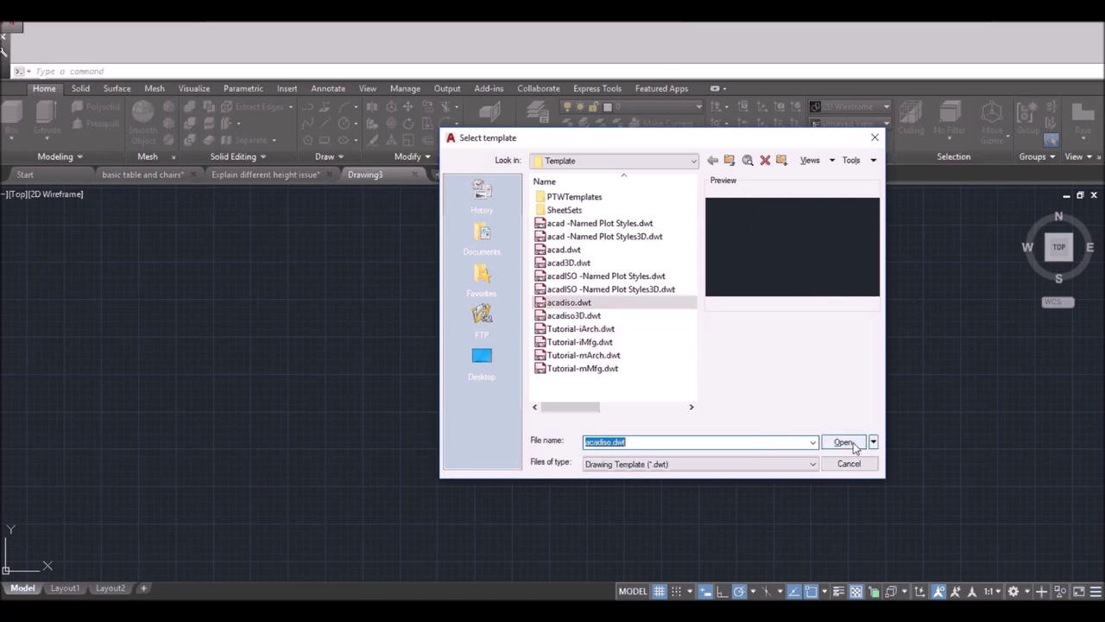
pyautogui.click(843, 442)
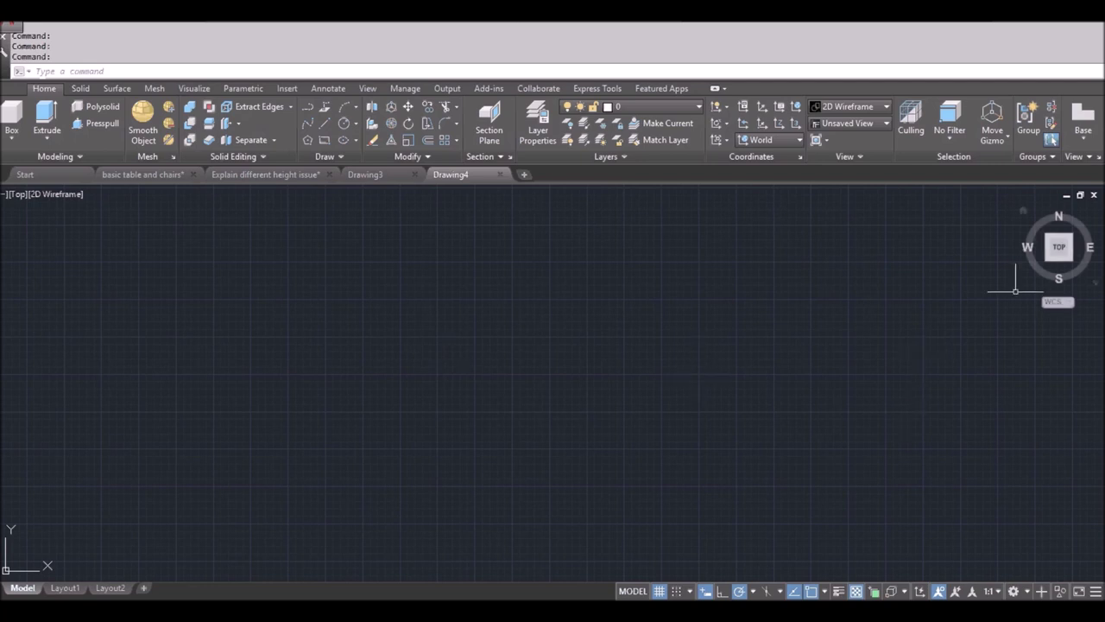
pyautogui.moveTo(1055, 259)
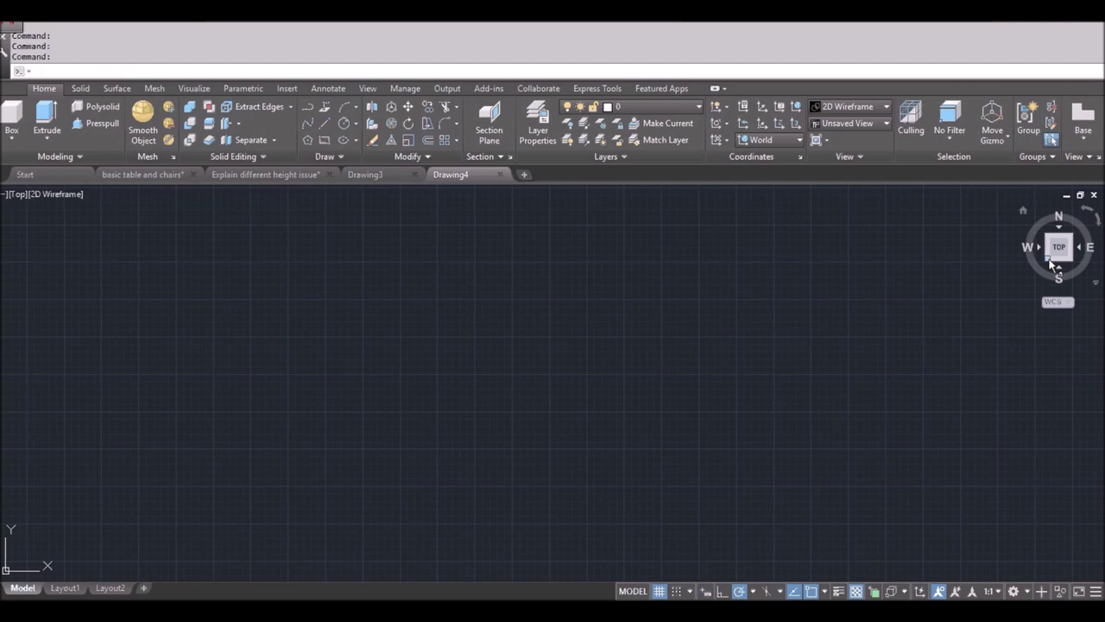
pyautogui.click(1050, 260)
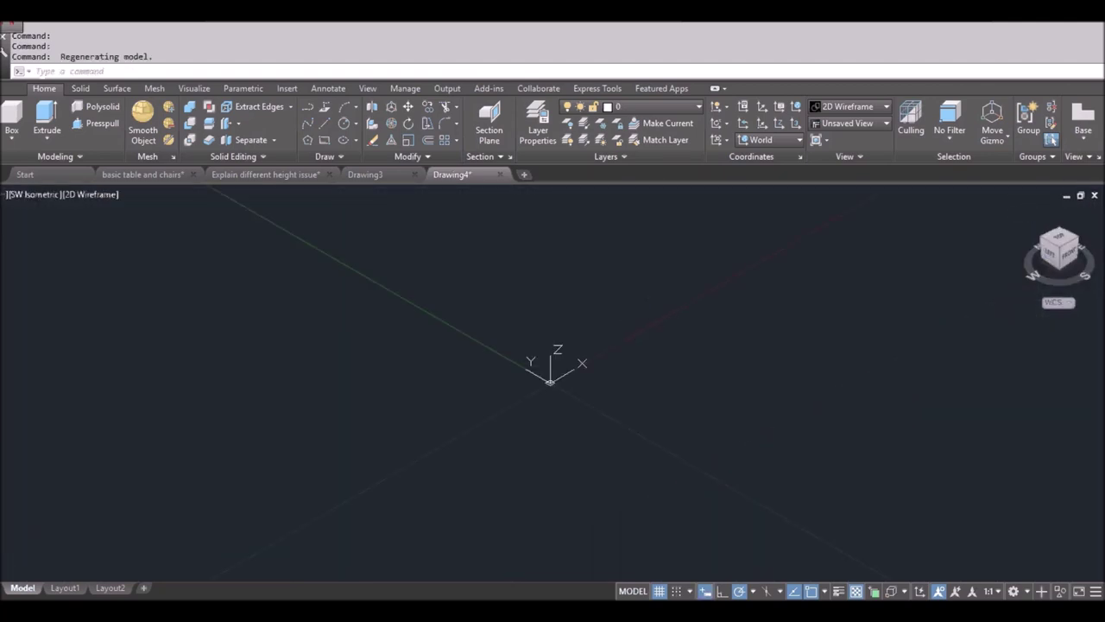
# - Pan the isometric view and narrow the AutoCAD window to sit beside the reference drawing
pyautogui.moveTo(616, 374); pyautogui.dragTo(337, 484, button='middle')
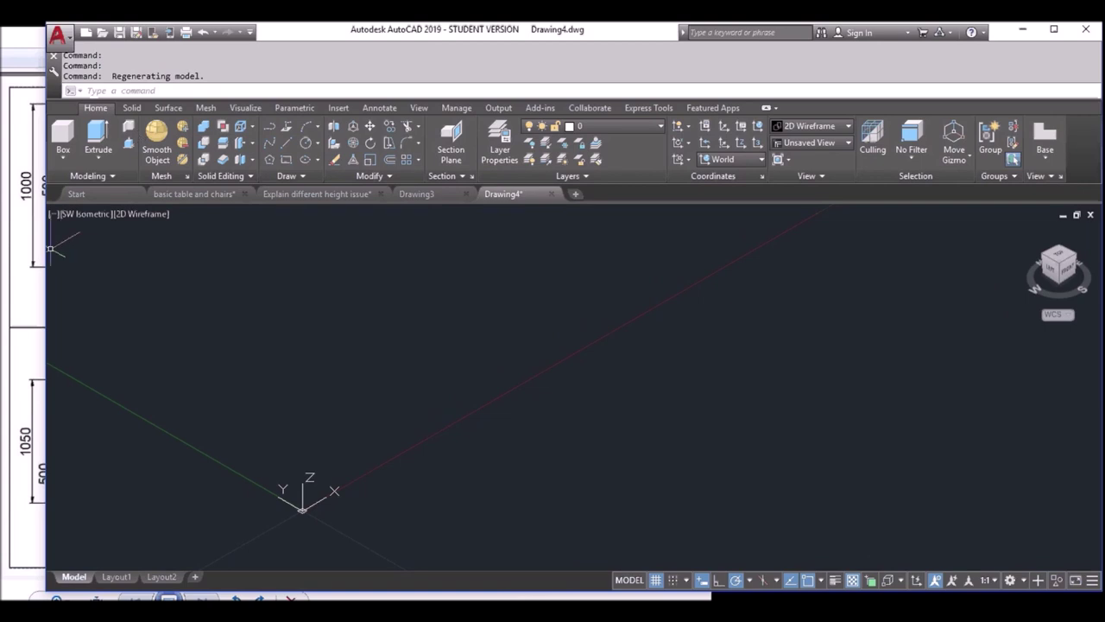
pyautogui.moveTo(43, 244)
pyautogui.mouseDown()
pyautogui.moveTo(215, 236)
pyautogui.moveTo(342, 259)
pyautogui.mouseUp()
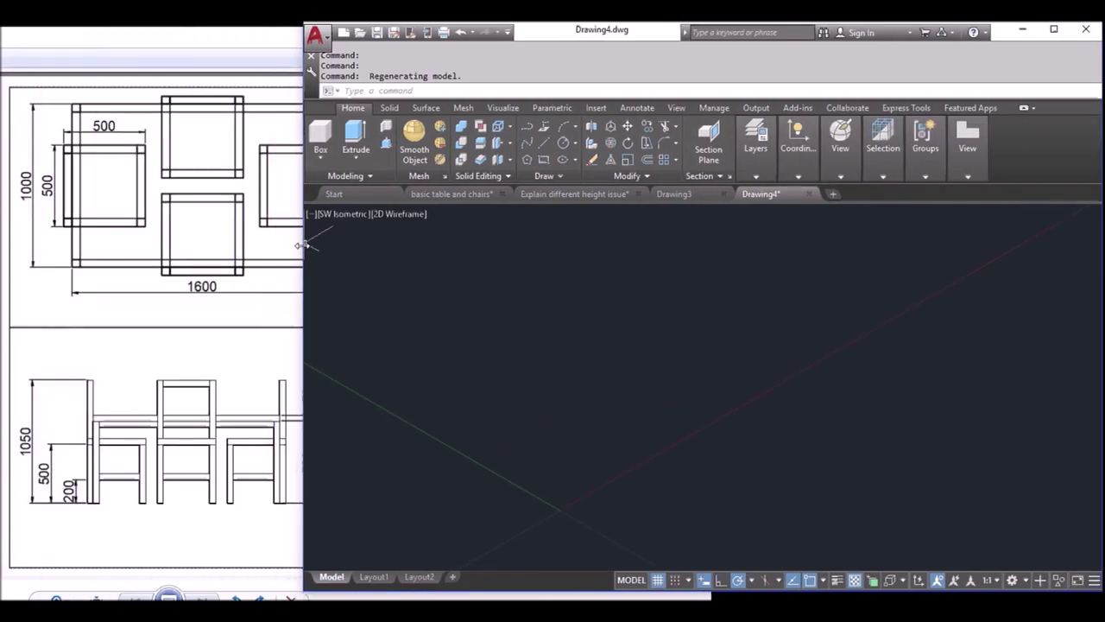
pyautogui.moveTo(342, 260); pyautogui.dragTo(354, 259)
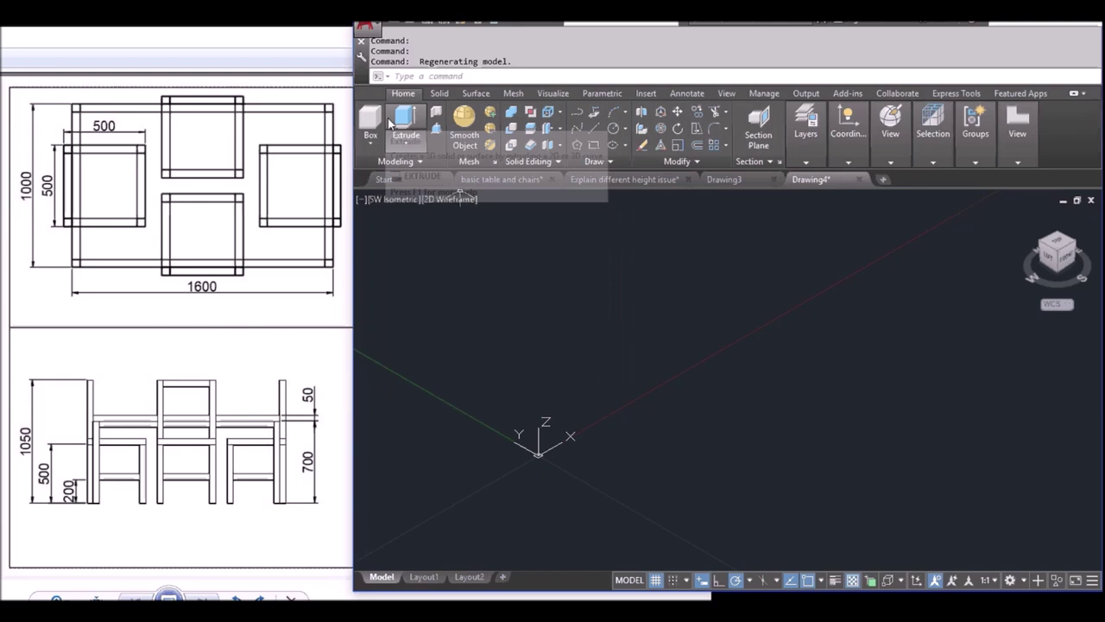
# - Draw a box with a 50 × 50 base and a height of 700
pyautogui.click(371, 121)
pyautogui.click(623, 428)
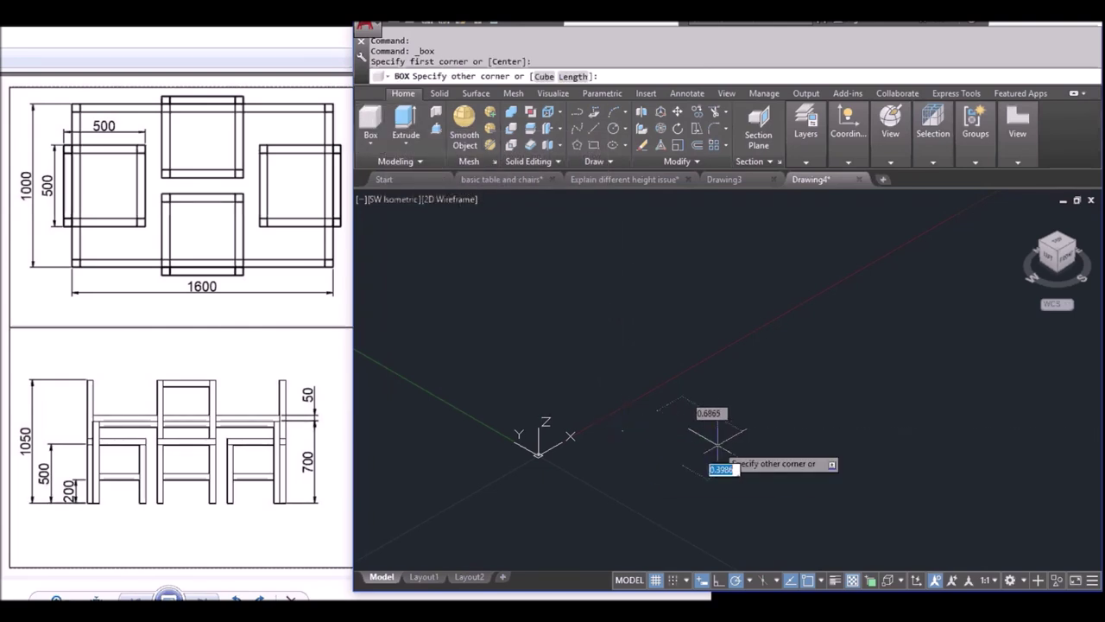
pyautogui.write('50')
pyautogui.press('Tab')
pyautogui.write('50')
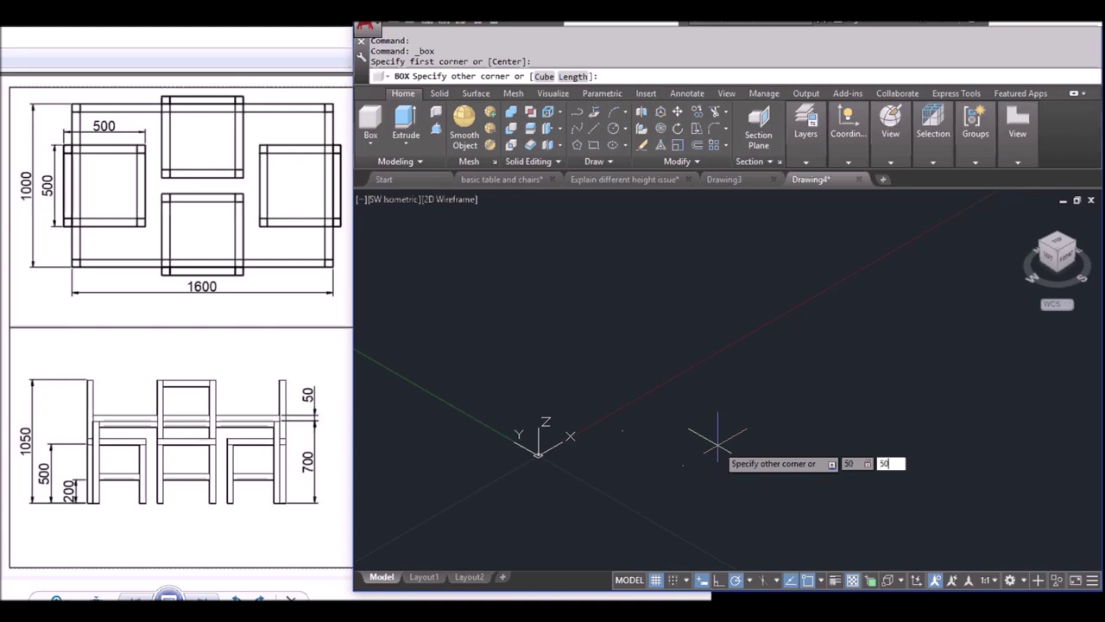
pyautogui.press('Return')
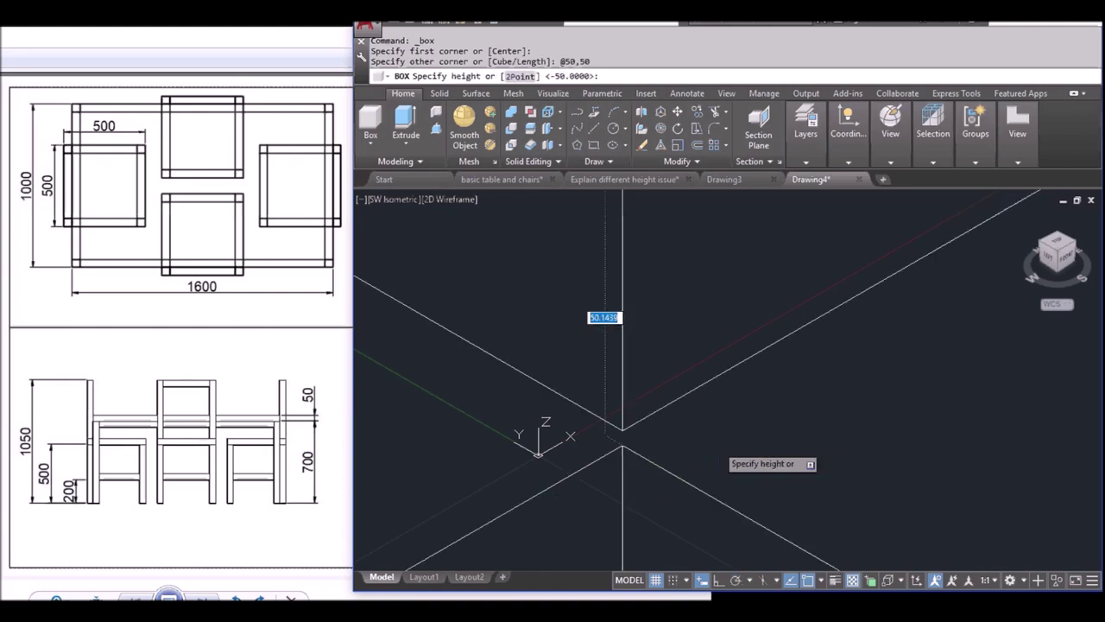
pyautogui.scroll(-5, 764, 362)
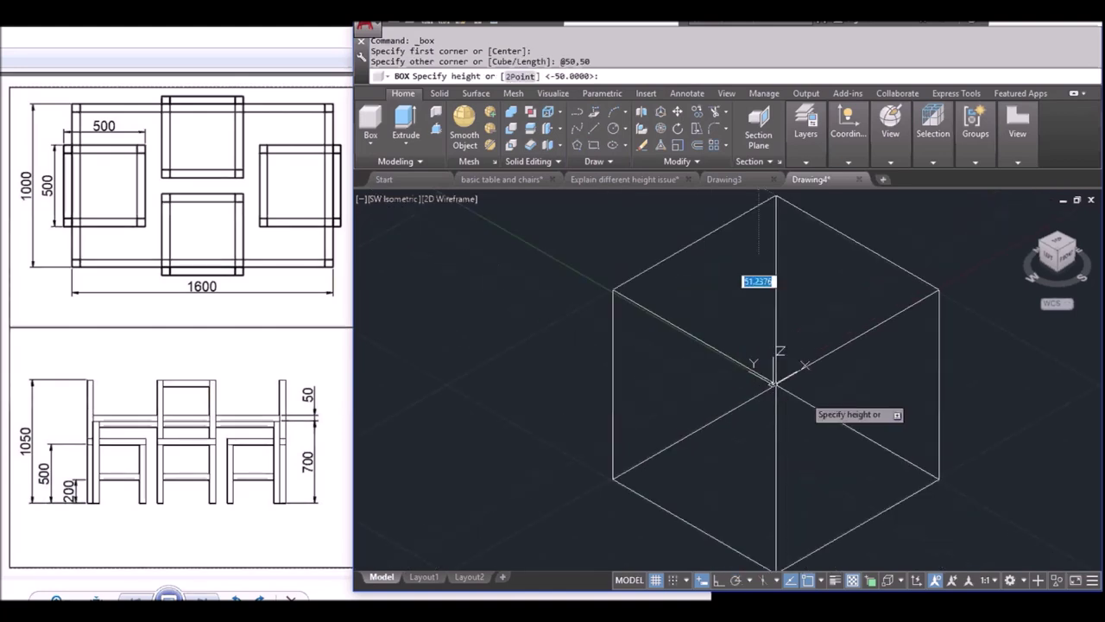
pyautogui.scroll(-3, 812, 371)
pyautogui.moveTo(820, 372)
pyautogui.mouseDown(button='middle')
pyautogui.moveTo(733, 484)
pyautogui.moveTo(715, 436)
pyautogui.mouseUp(button='middle')
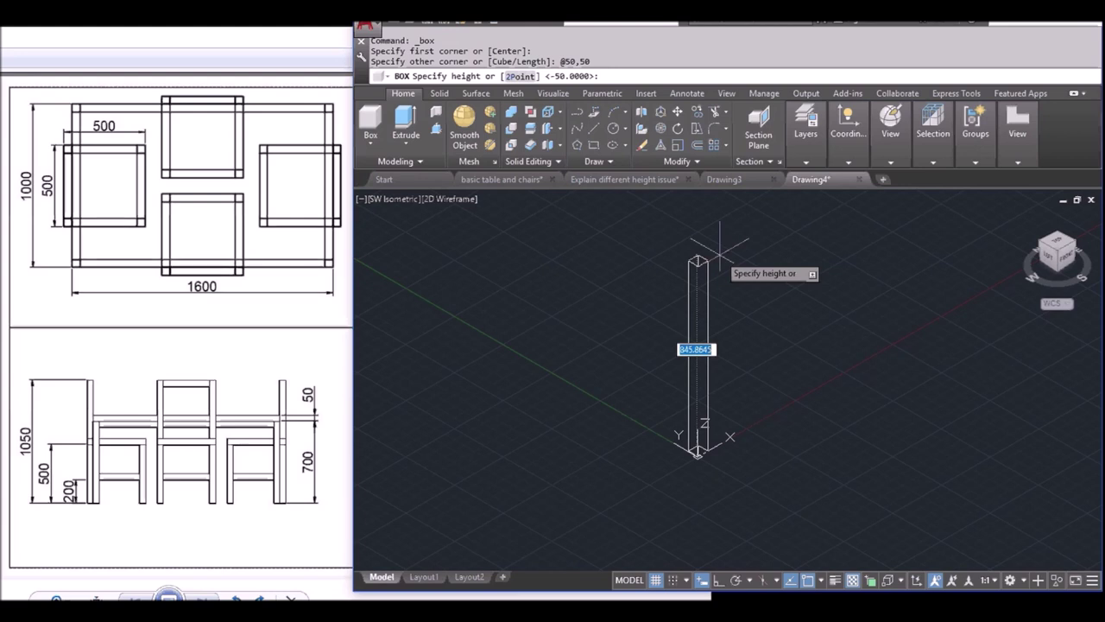
pyautogui.write('700')
pyautogui.press('Return')
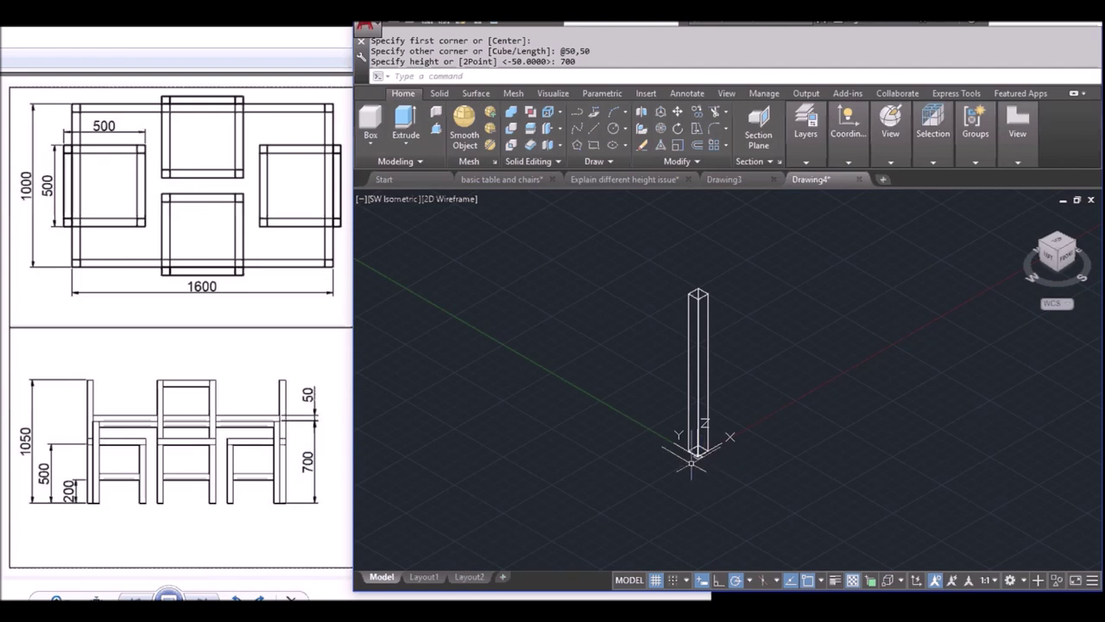
# - Erase that box and redraw it as a 50 × 50 × 700 box leg
pyautogui.click(699, 420)
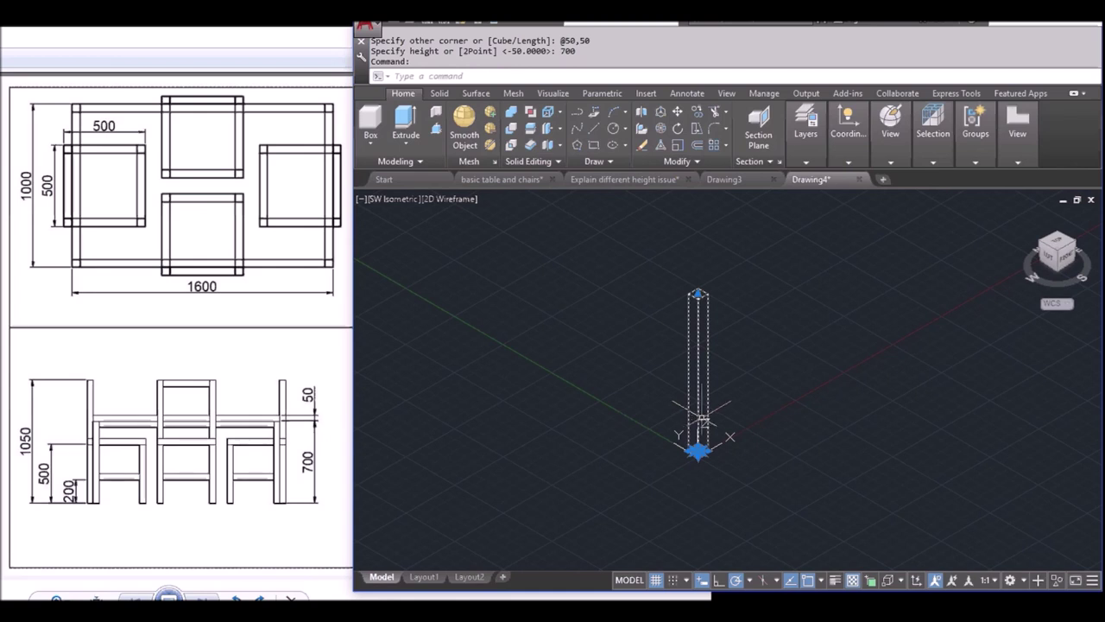
pyautogui.write('e')
pyautogui.press('Return')
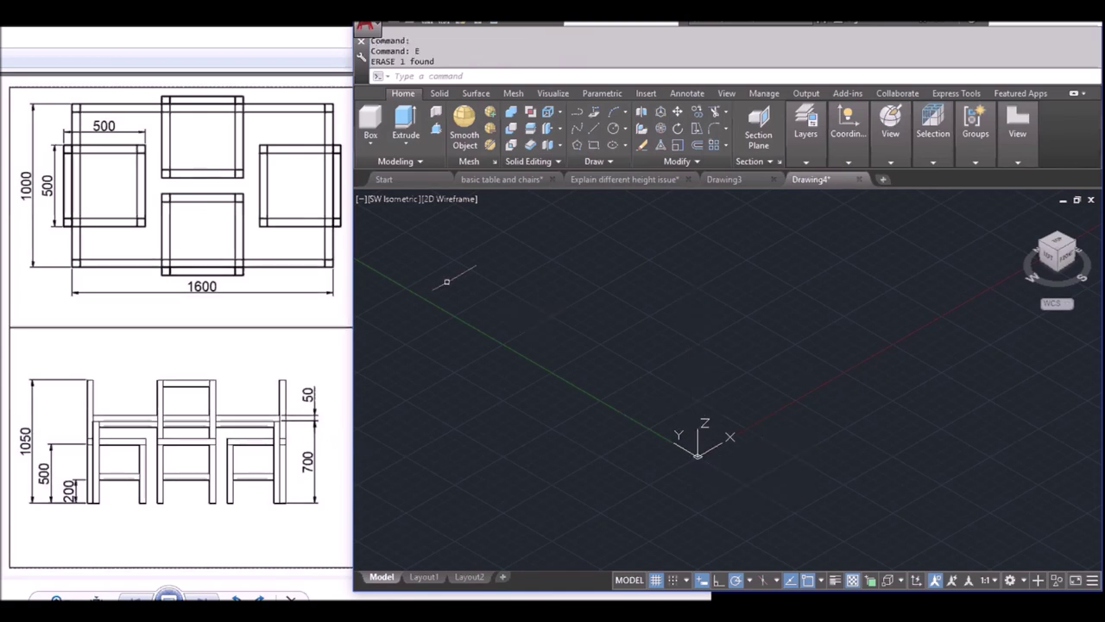
pyautogui.click(370, 120)
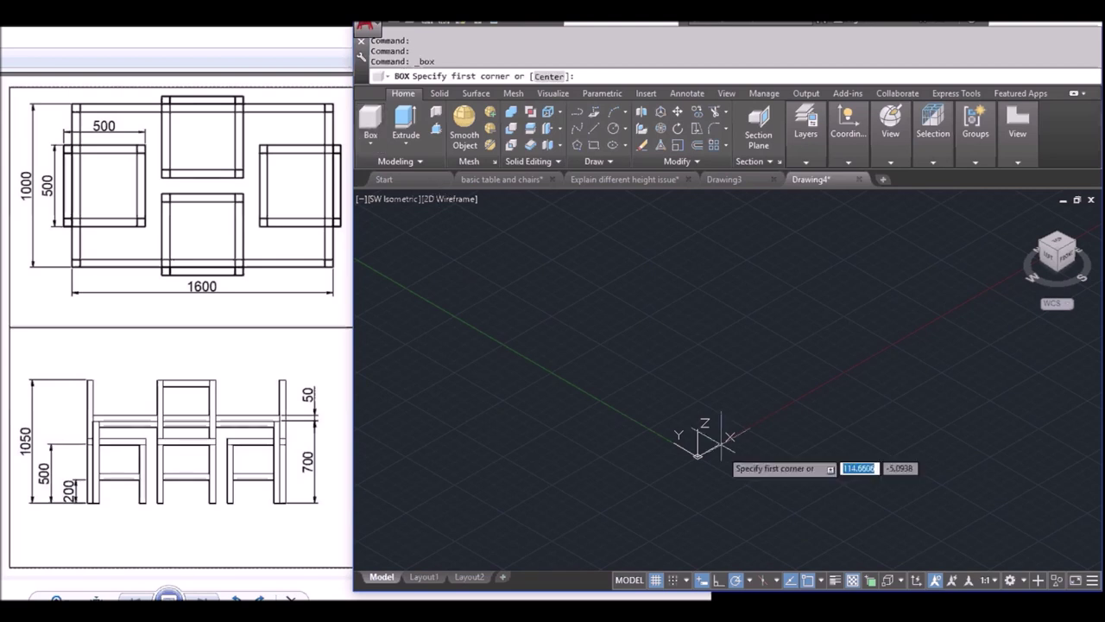
pyautogui.click(740, 464)
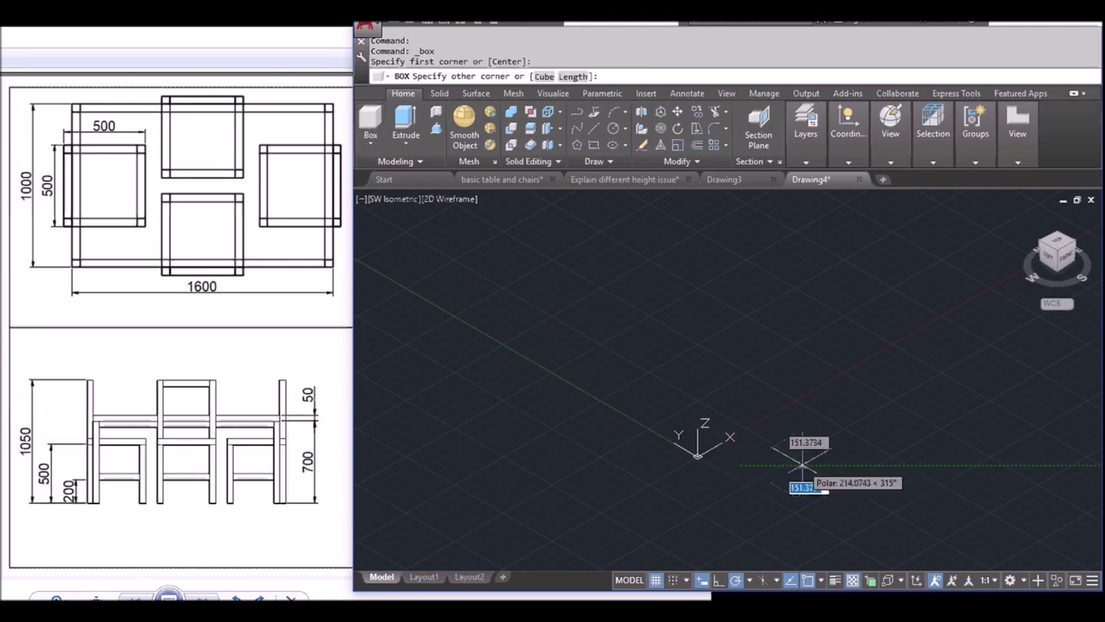
pyautogui.write('50')
pyautogui.press('Tab')
pyautogui.write('50')
pyautogui.press('Tab')
pyautogui.write('70')
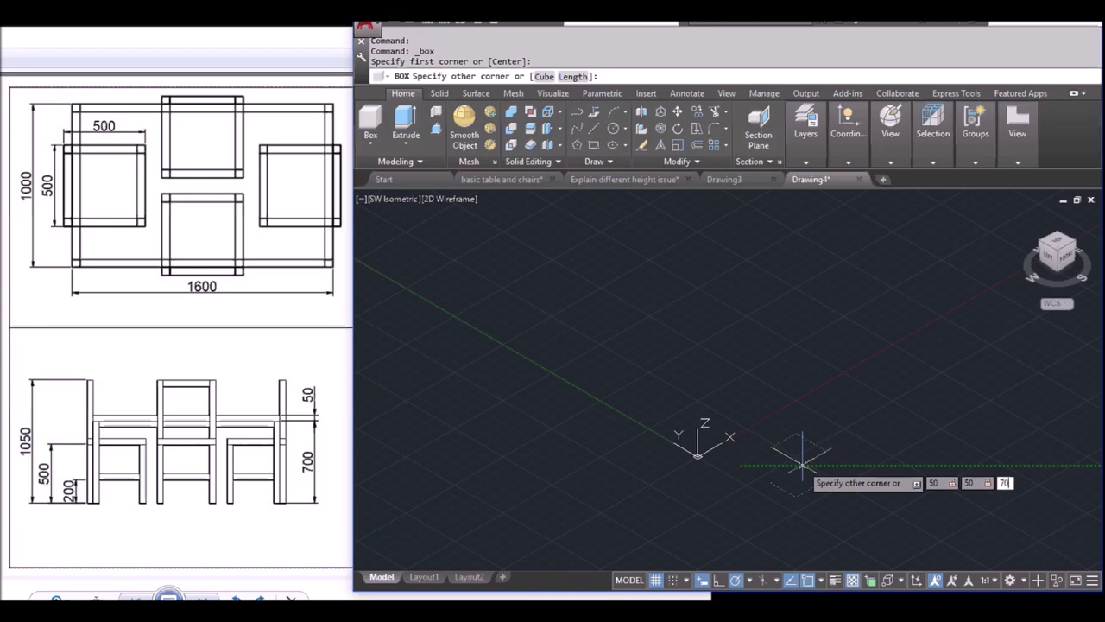
pyautogui.write('0')
pyautogui.press('Return')
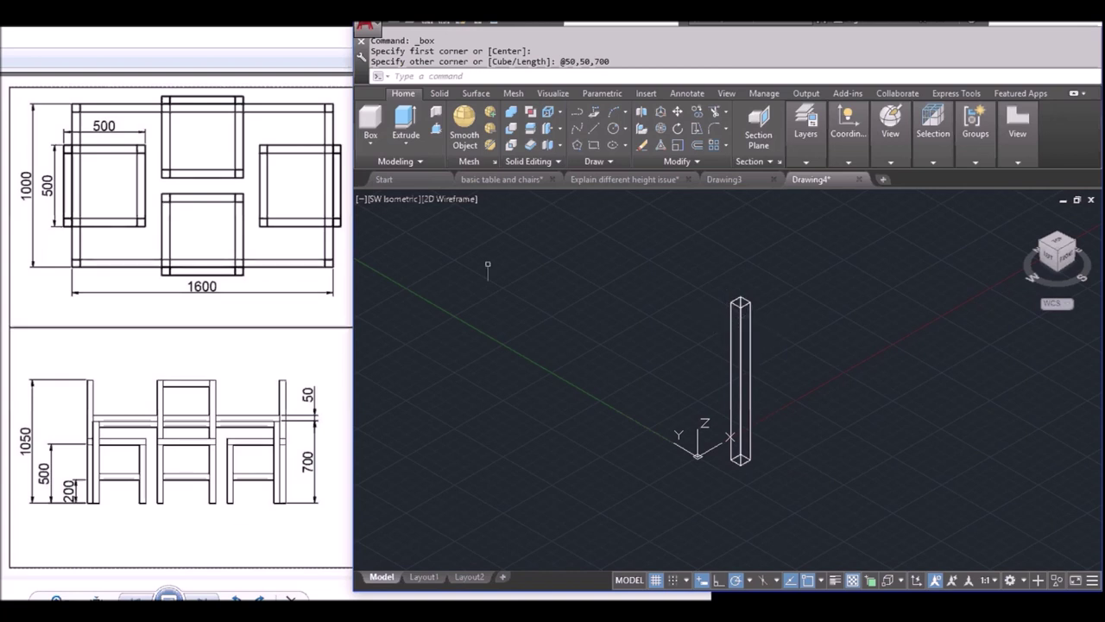
# - Shade the viewport in the Conceptual visual style and recentre the leg in view
pyautogui.click(455, 198)
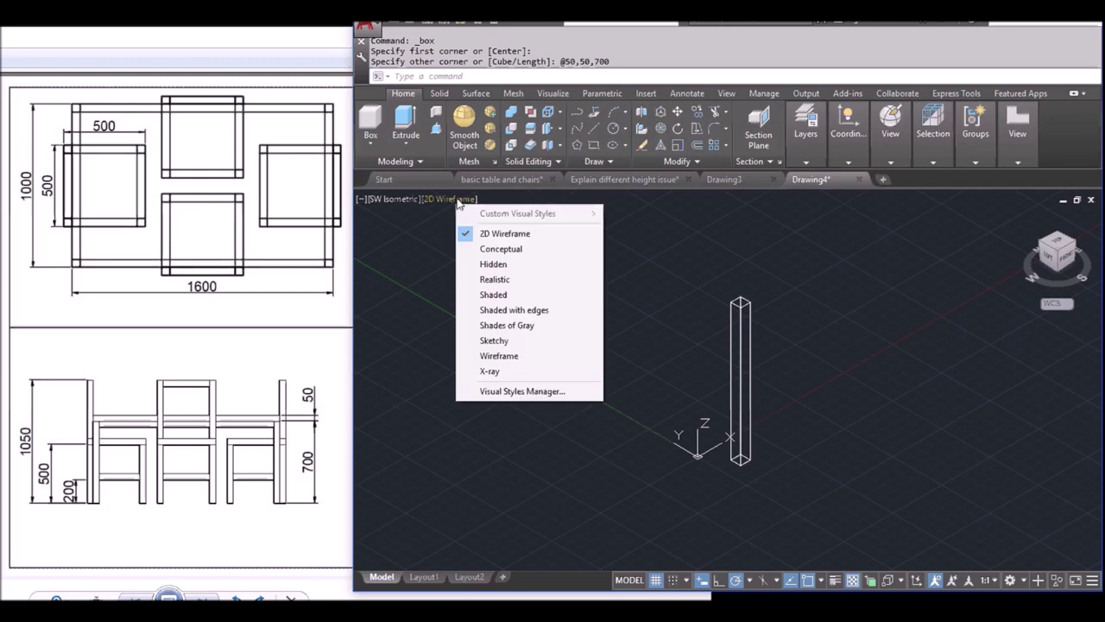
pyautogui.click(497, 249)
pyautogui.moveTo(746, 369); pyautogui.dragTo(610, 411, button='middle')
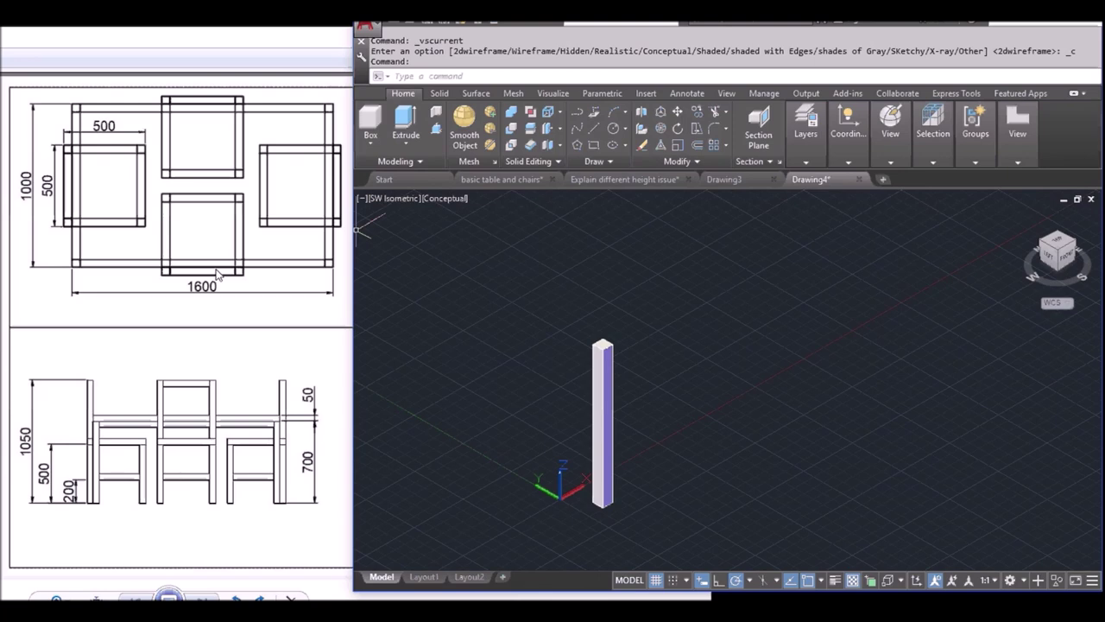
pyautogui.moveTo(617, 406); pyautogui.dragTo(628, 423, button='middle')
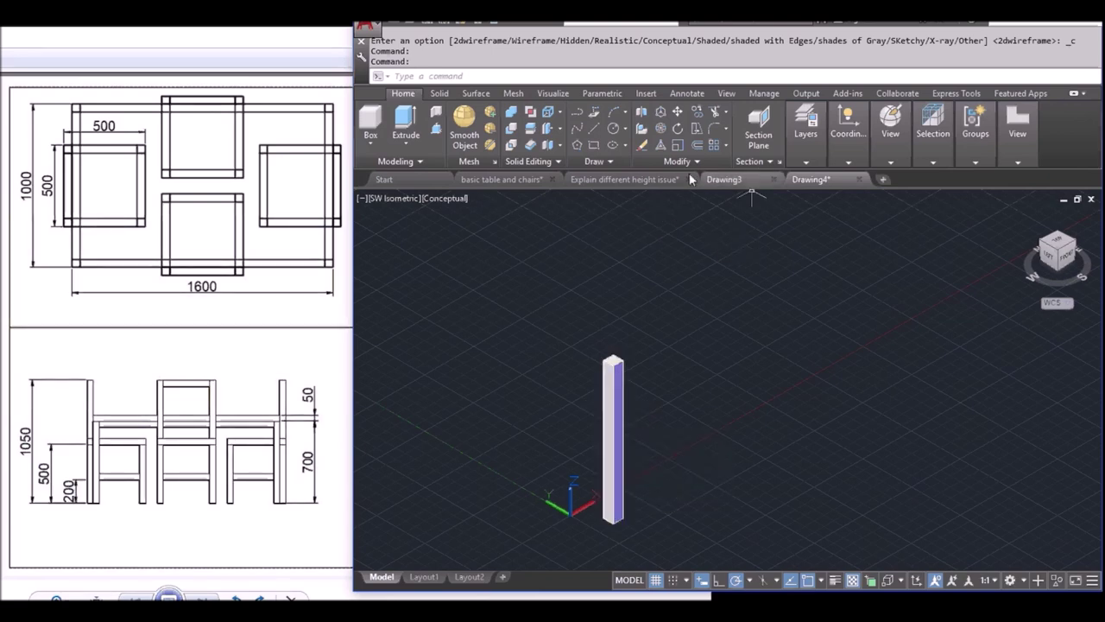
# - Make a rectangular array of the leg with 2 rows
pyautogui.click(725, 145)
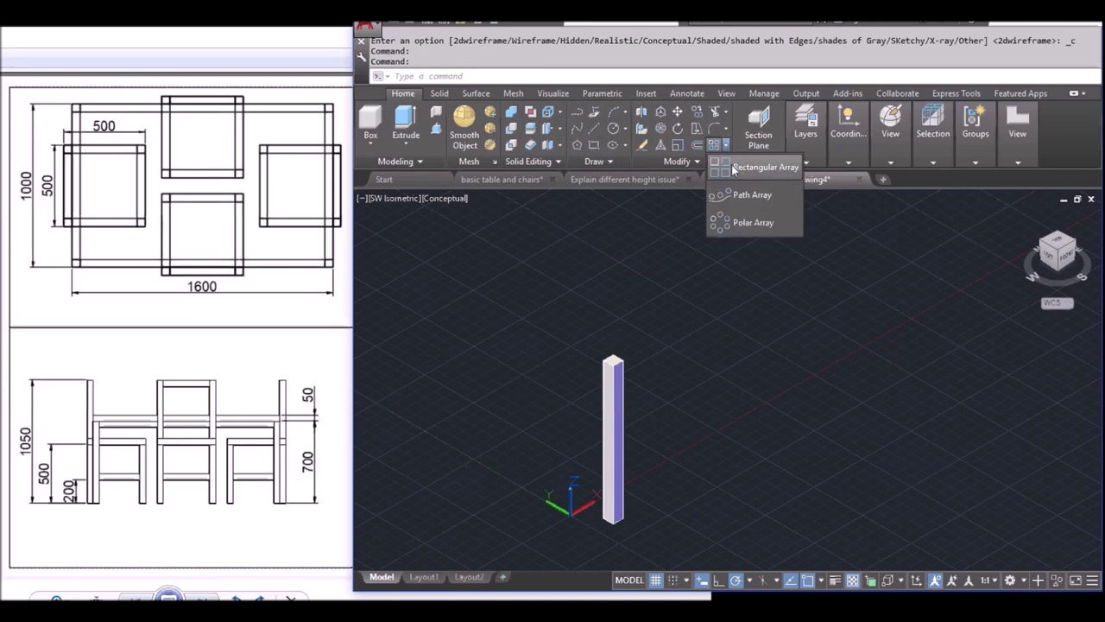
pyautogui.click(731, 167)
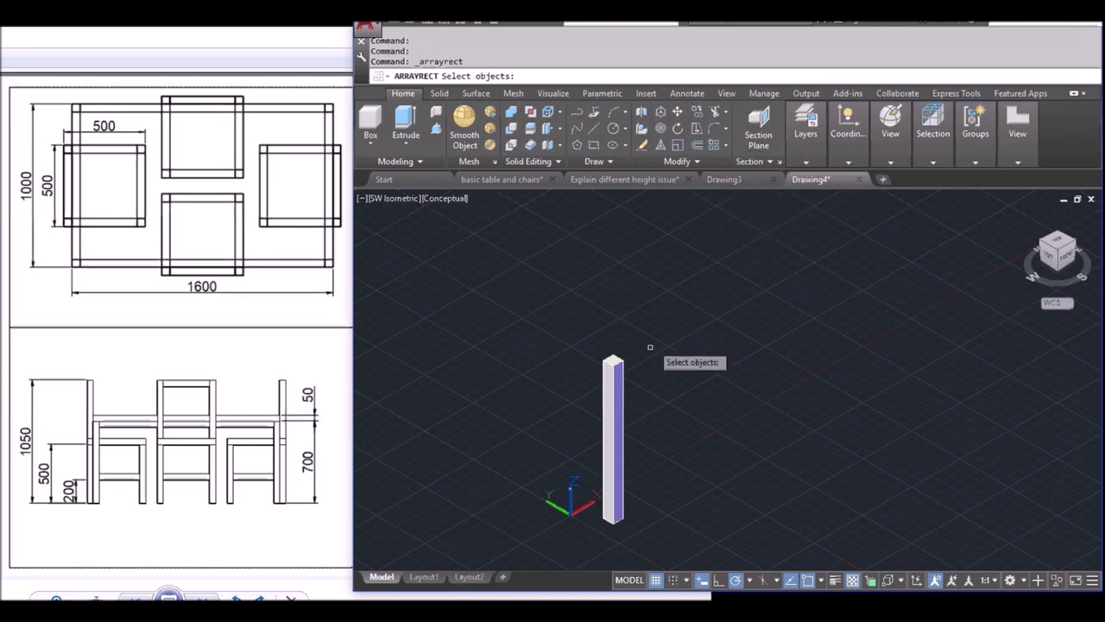
pyautogui.click(615, 391)
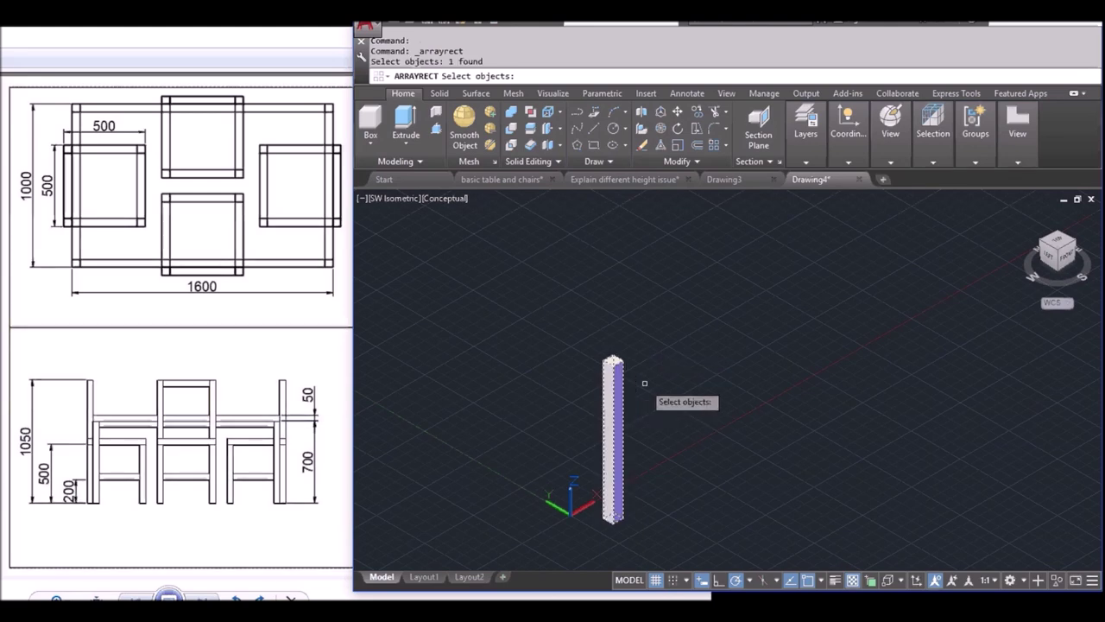
pyautogui.press('Return')
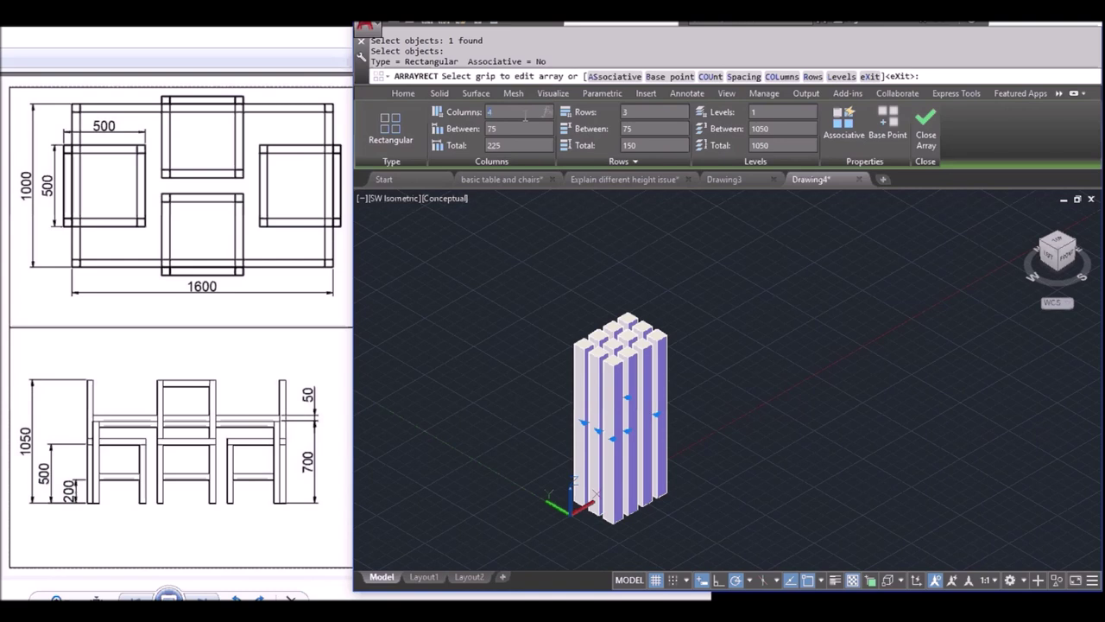
pyautogui.doubleClick(653, 111)
pyautogui.write('2')
pyautogui.press('Return')
# - Set the array's column spacing to 1550 and row spacing to 950, toggle Associative, and close it
pyautogui.doubleClick(546, 128)
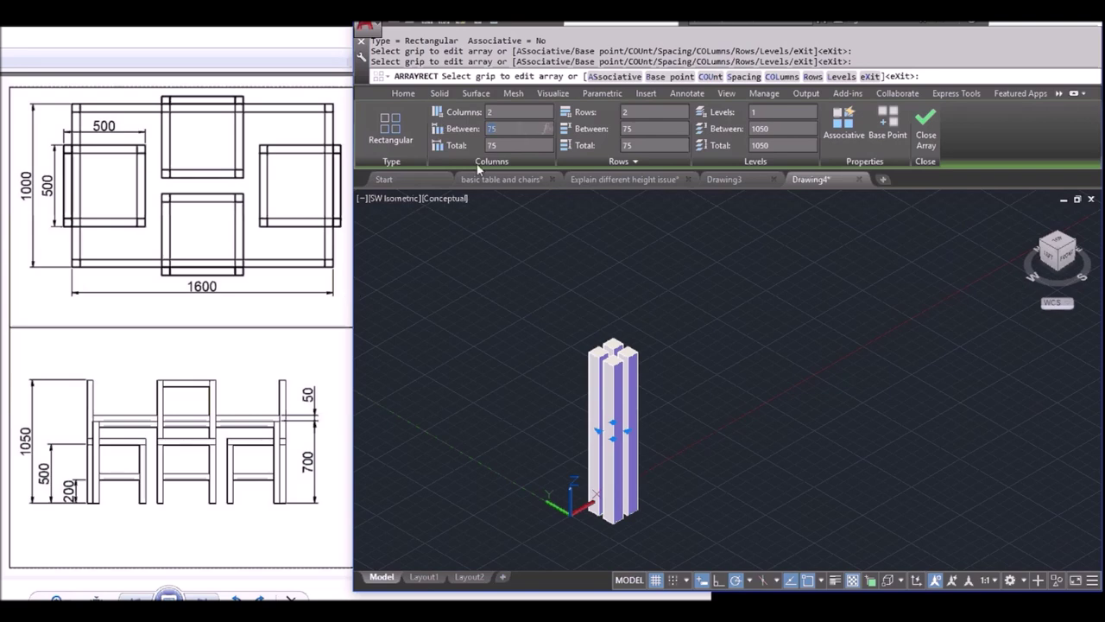
pyautogui.write('1550')
pyautogui.press('Return')
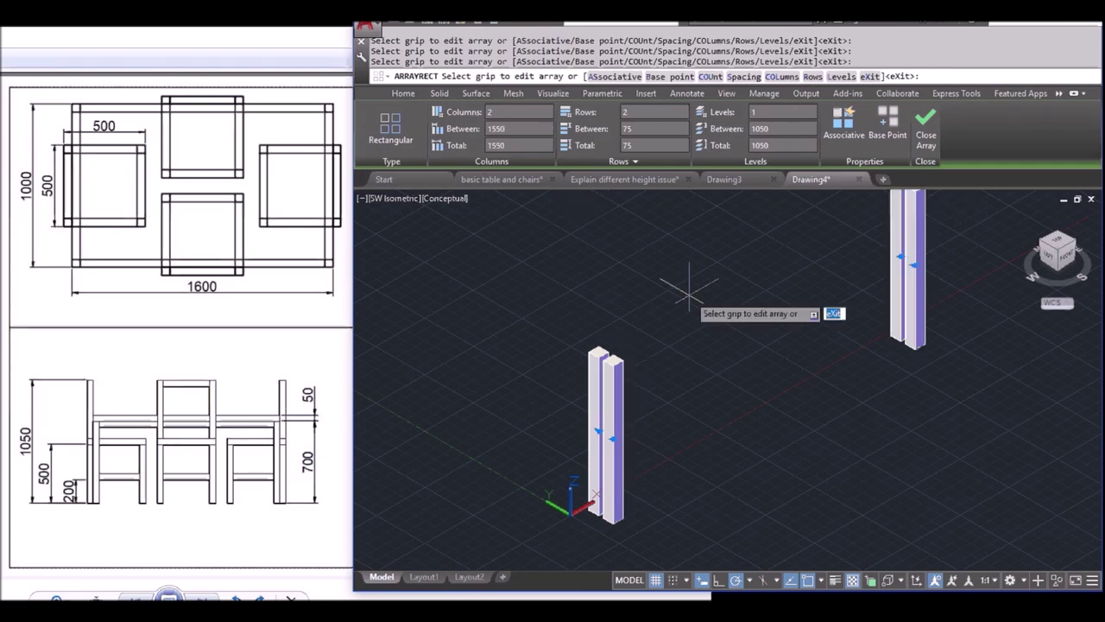
pyautogui.scroll(-2, 715, 308)
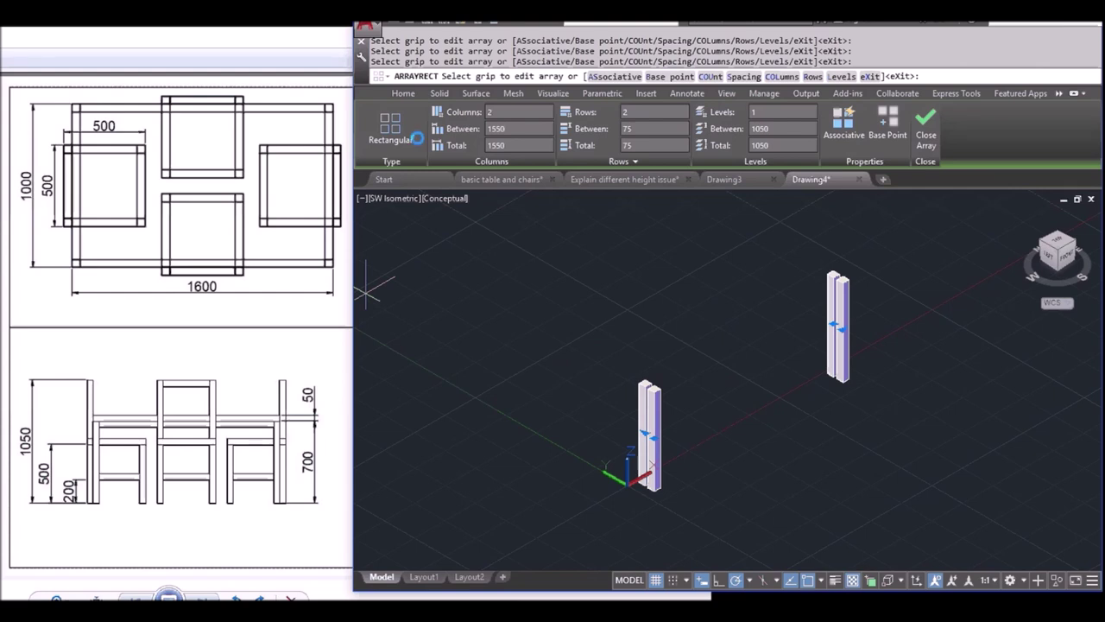
pyautogui.click(638, 128)
pyautogui.write('950')
pyautogui.press('Return')
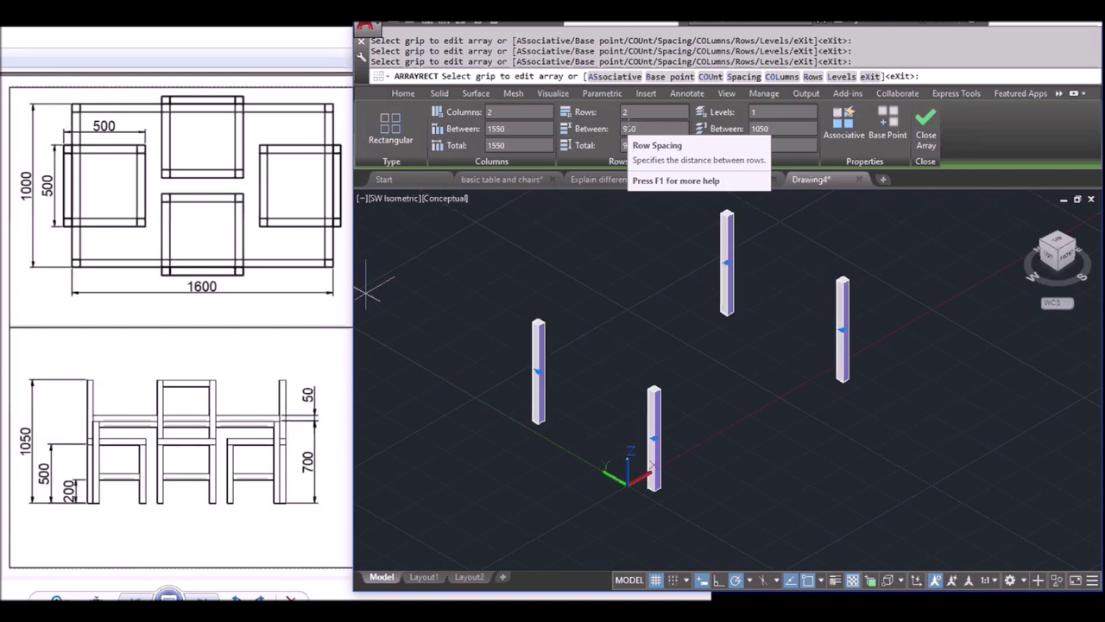
pyautogui.moveTo(736, 306); pyautogui.dragTo(752, 357, button='middle')
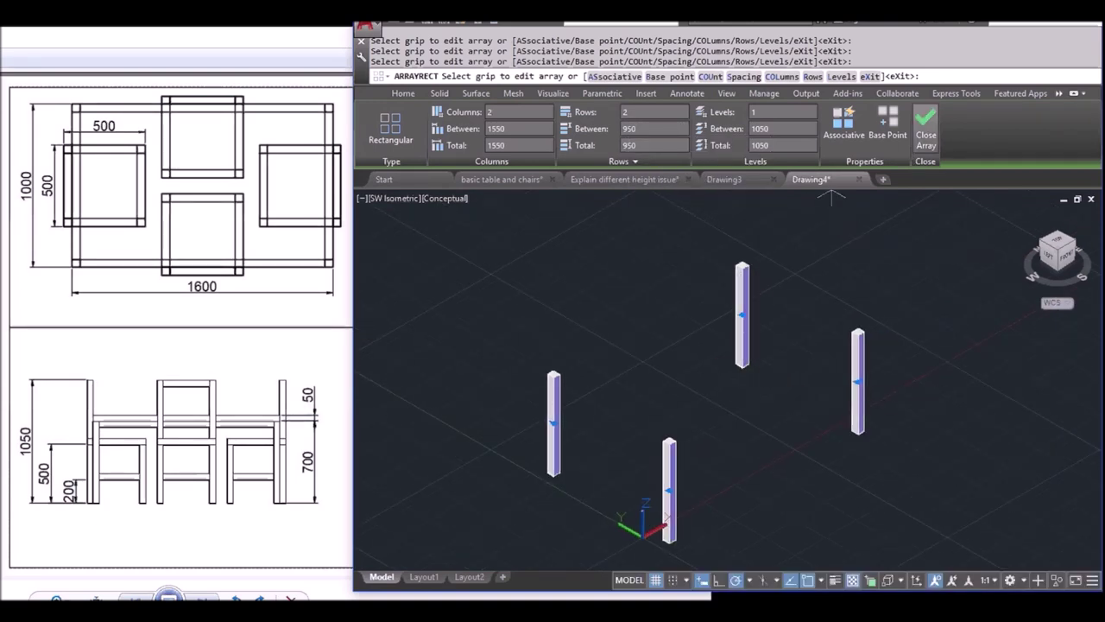
pyautogui.click(845, 129)
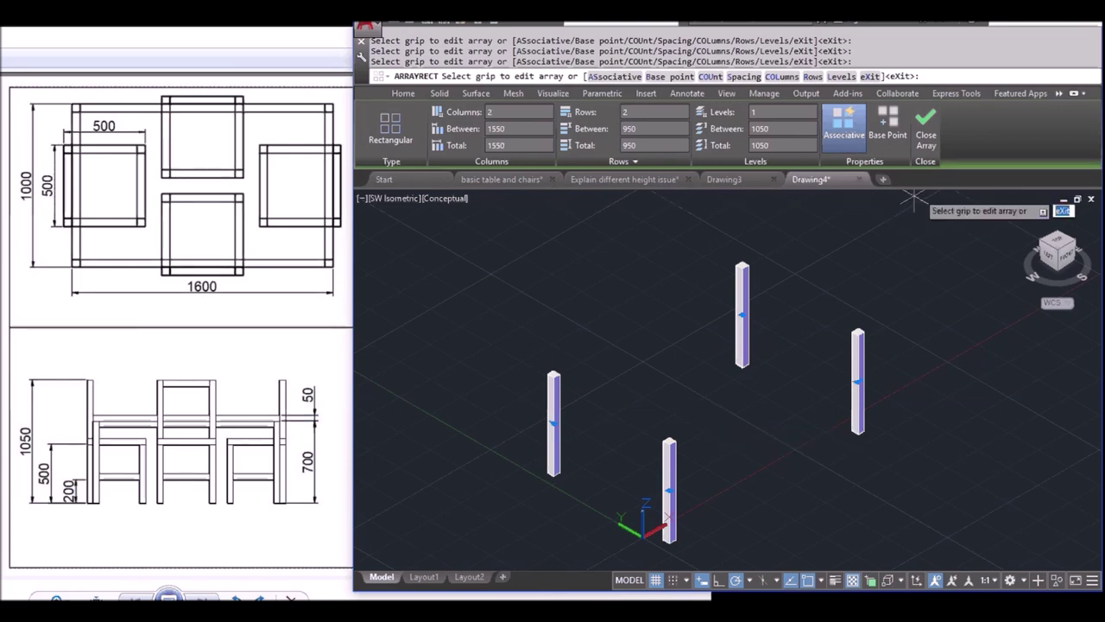
pyautogui.click(927, 124)
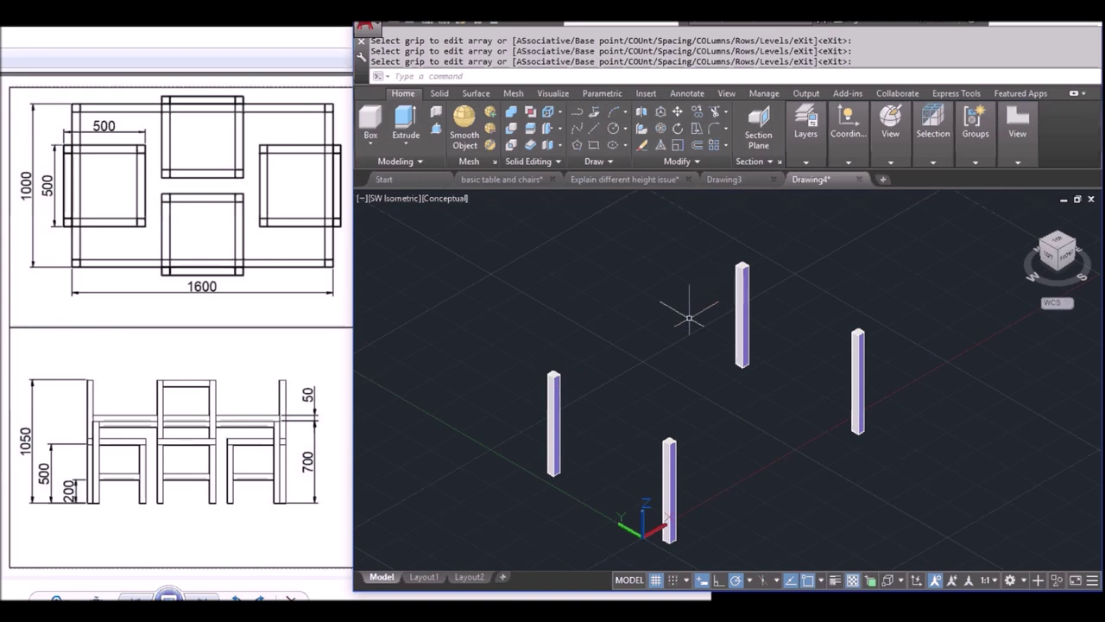
pyautogui.click(370, 121)
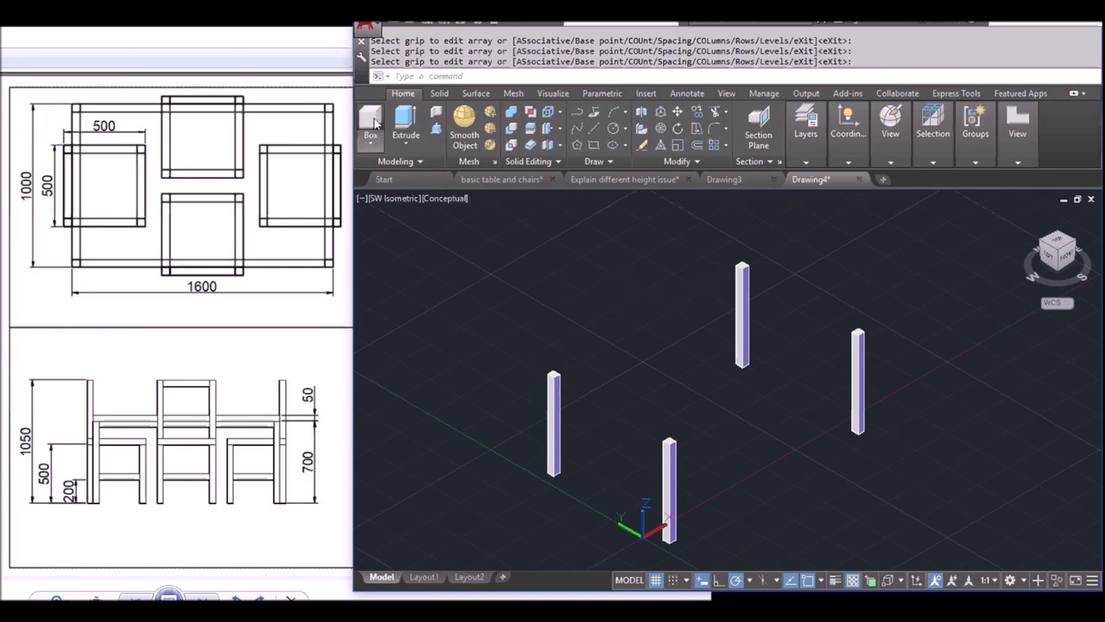
# - Draw a 50-high box rail spanning from one leg top to the far leg top
pyautogui.scroll(2, 750, 421)
pyautogui.moveTo(750, 421); pyautogui.dragTo(694, 439, button='middle')
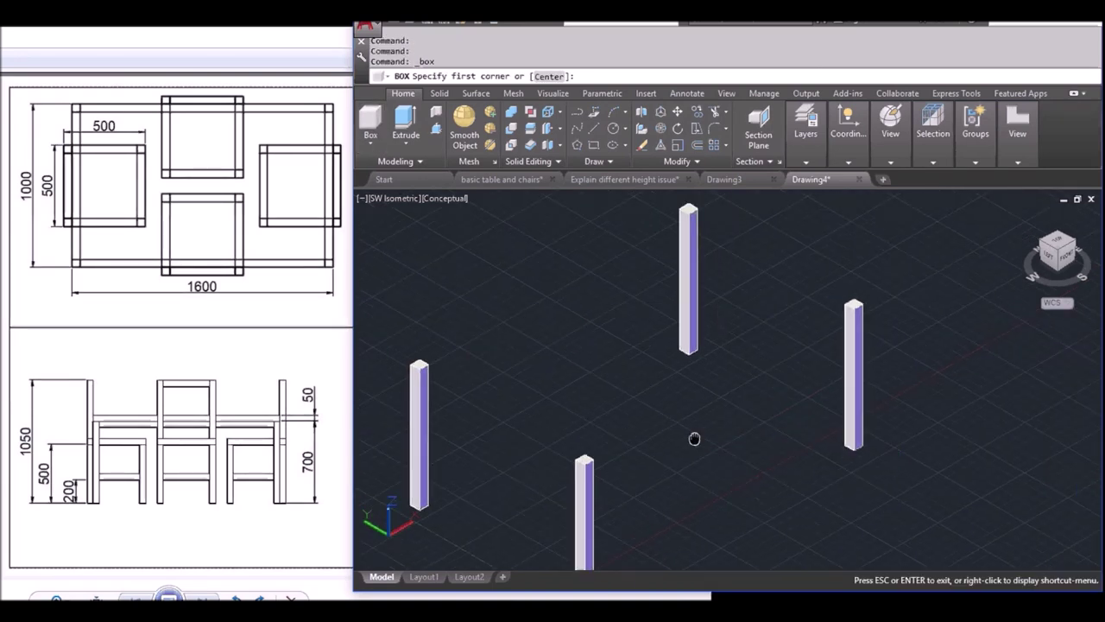
pyautogui.scroll(2, 694, 439)
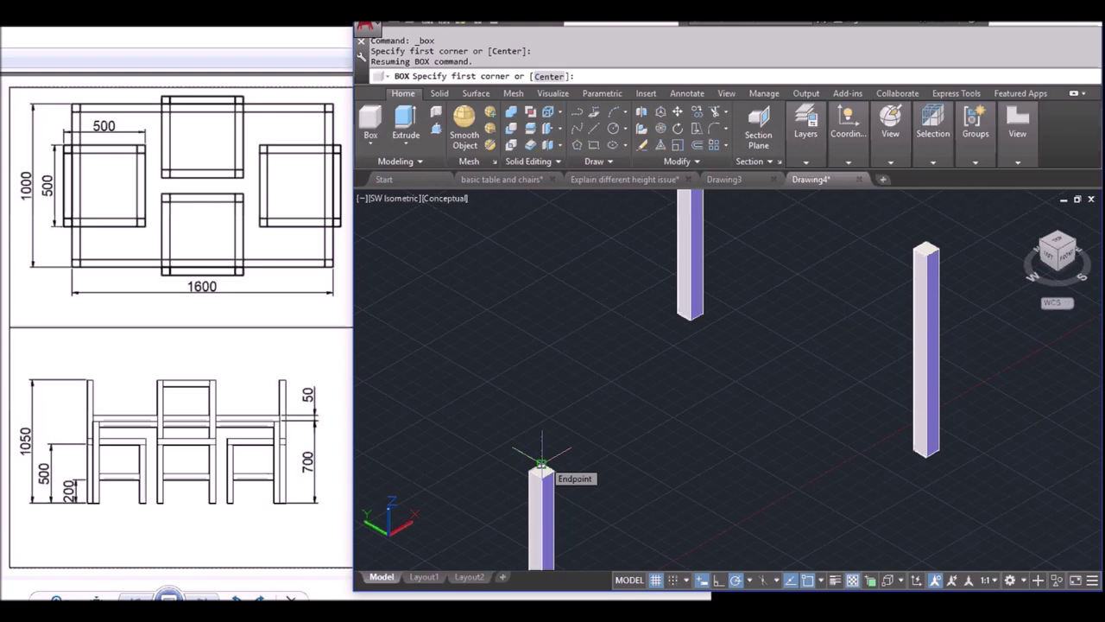
pyautogui.click(541, 464)
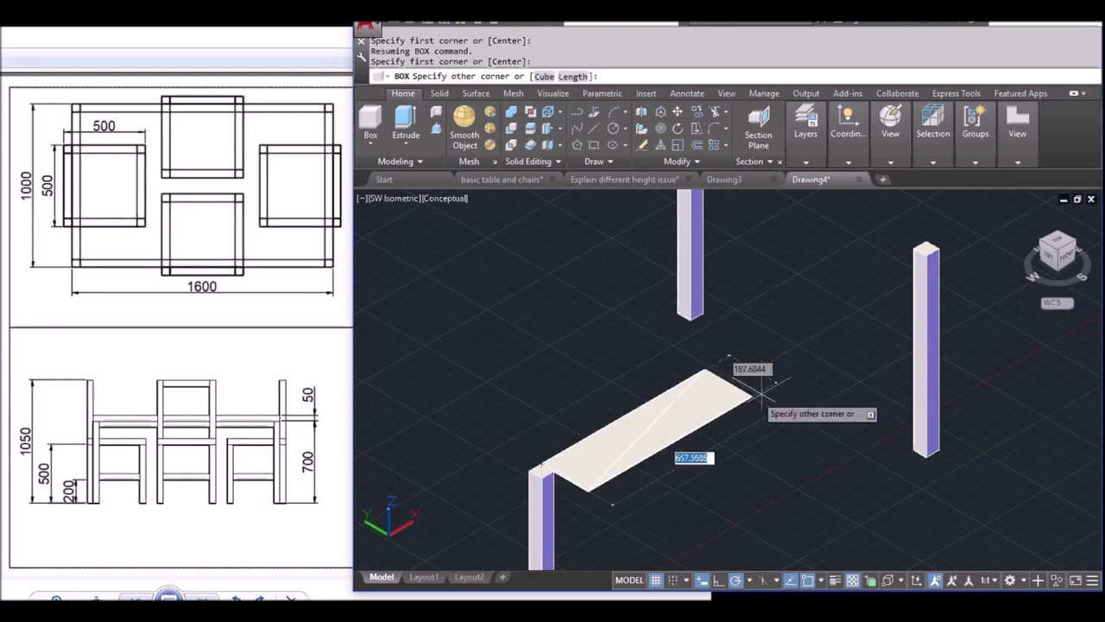
pyautogui.moveTo(760, 392); pyautogui.dragTo(707, 427, button='middle')
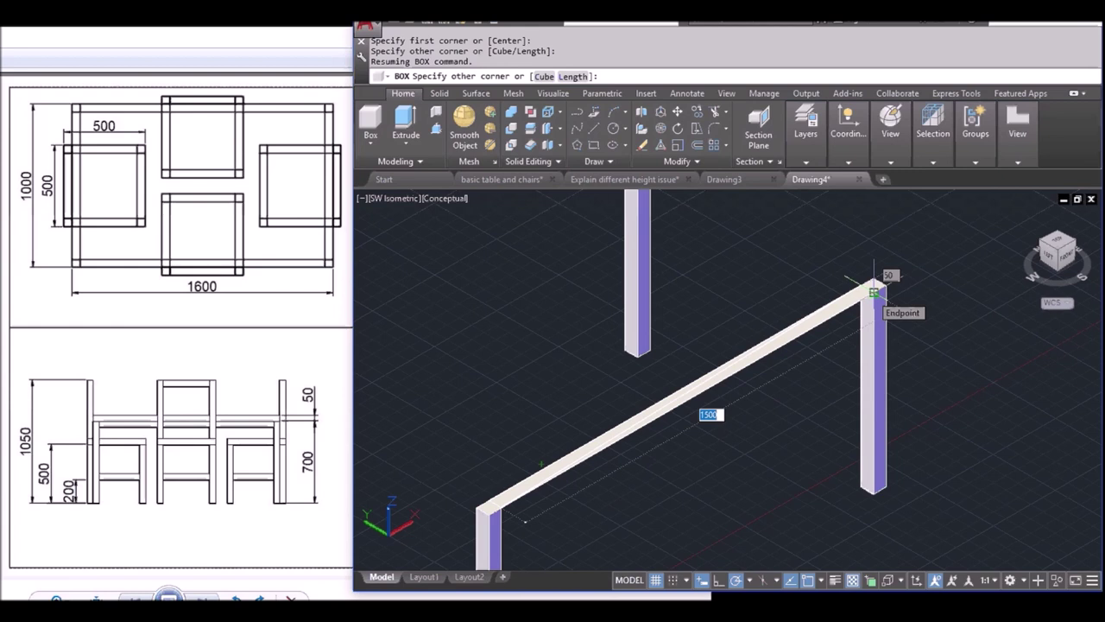
pyautogui.click(874, 292)
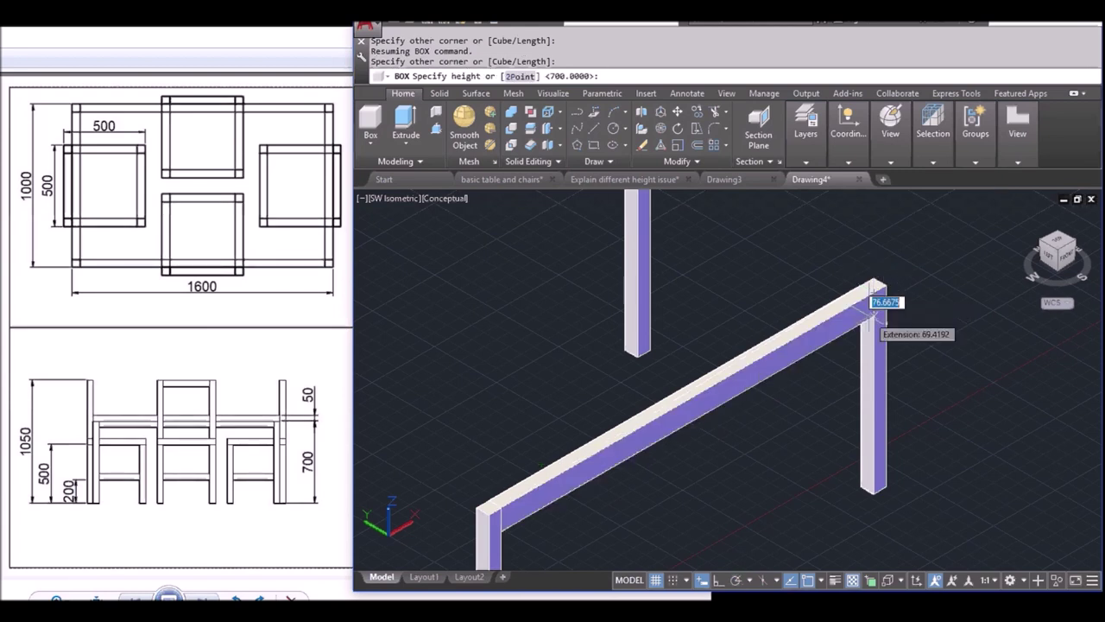
pyautogui.write('50')
pyautogui.press('Return')
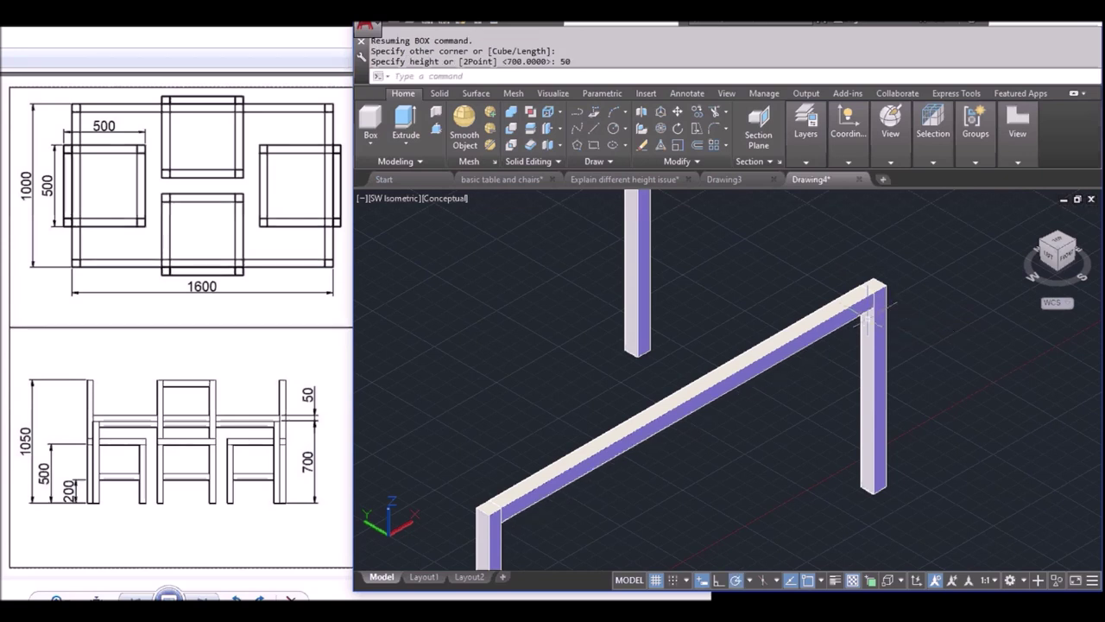
pyautogui.scroll(-4, 786, 358)
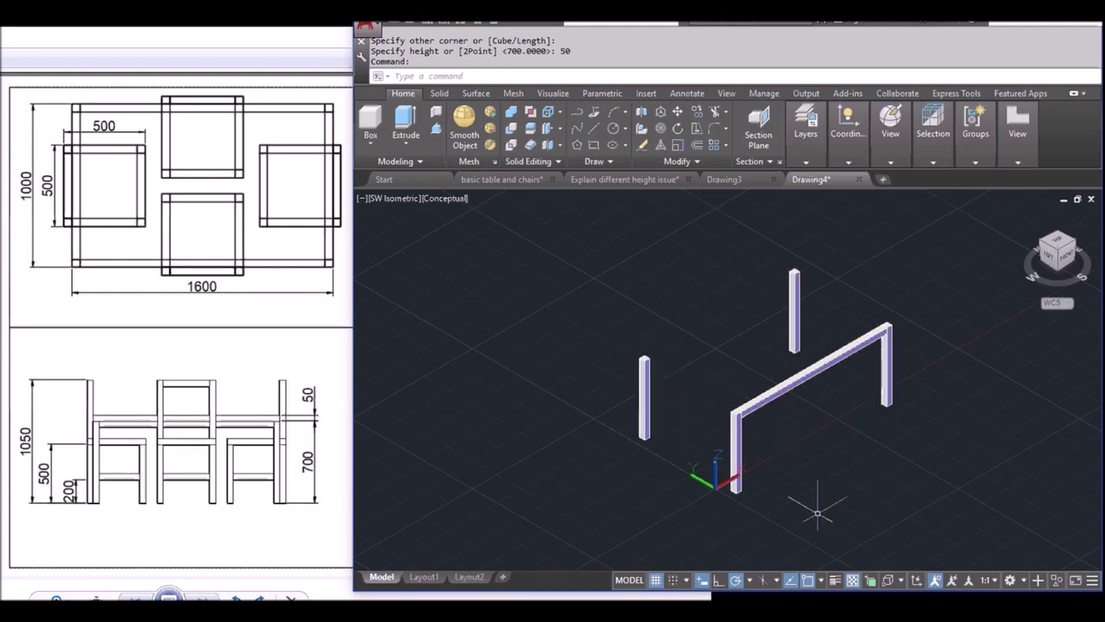
pyautogui.write('CO')
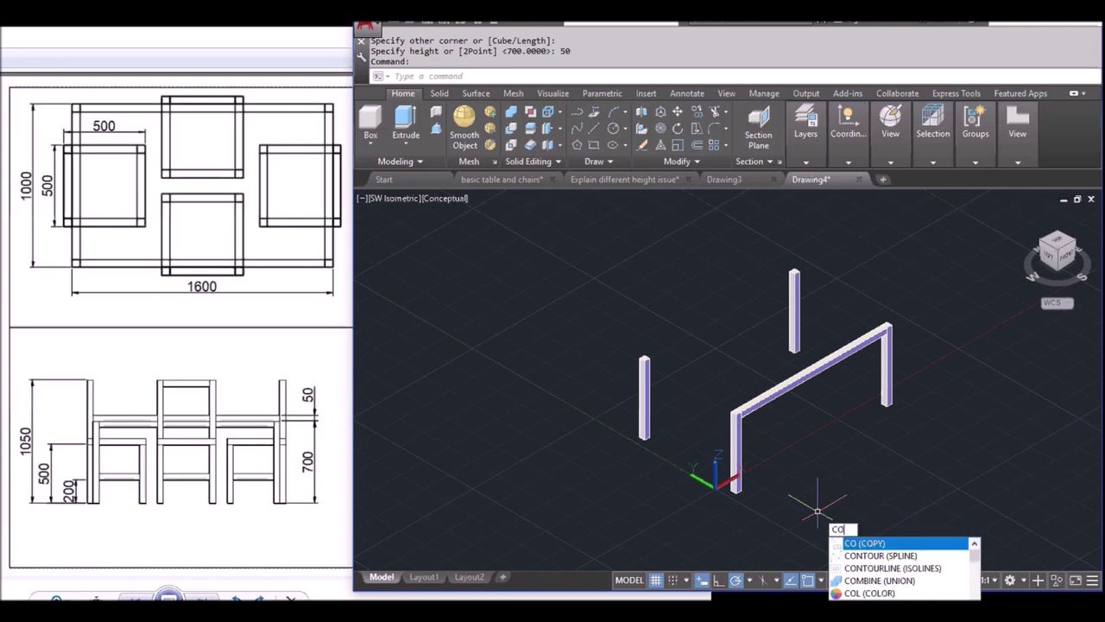
# - Copy the last-drawn rail from one leg's bottom corner onto the opposite pair of legs
pyautogui.press('Return')
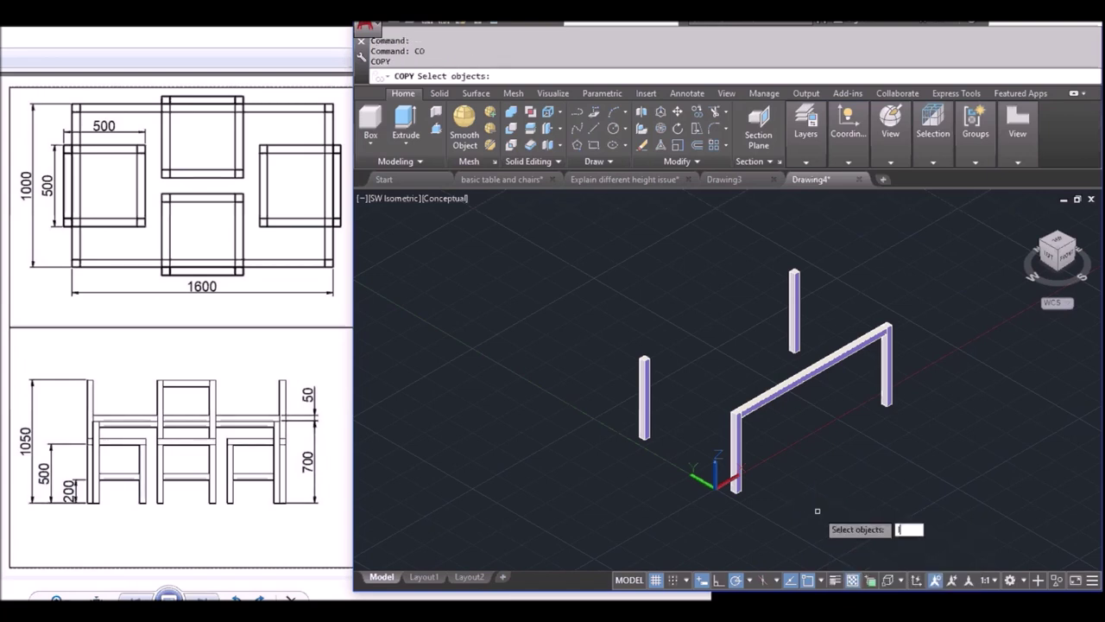
pyautogui.press('Return')
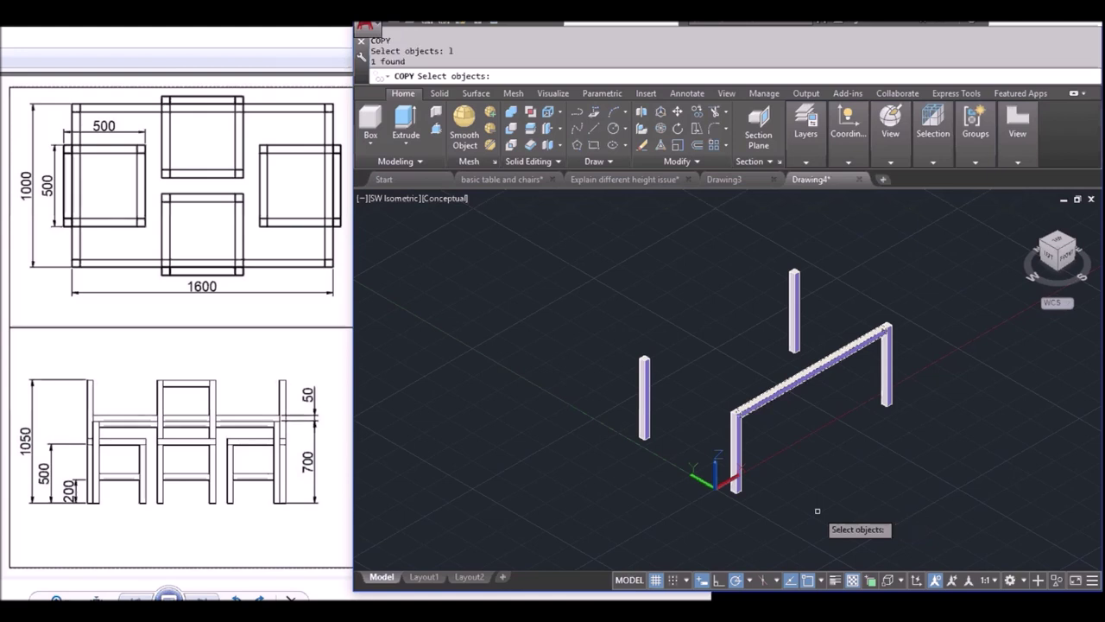
pyautogui.press('Return')
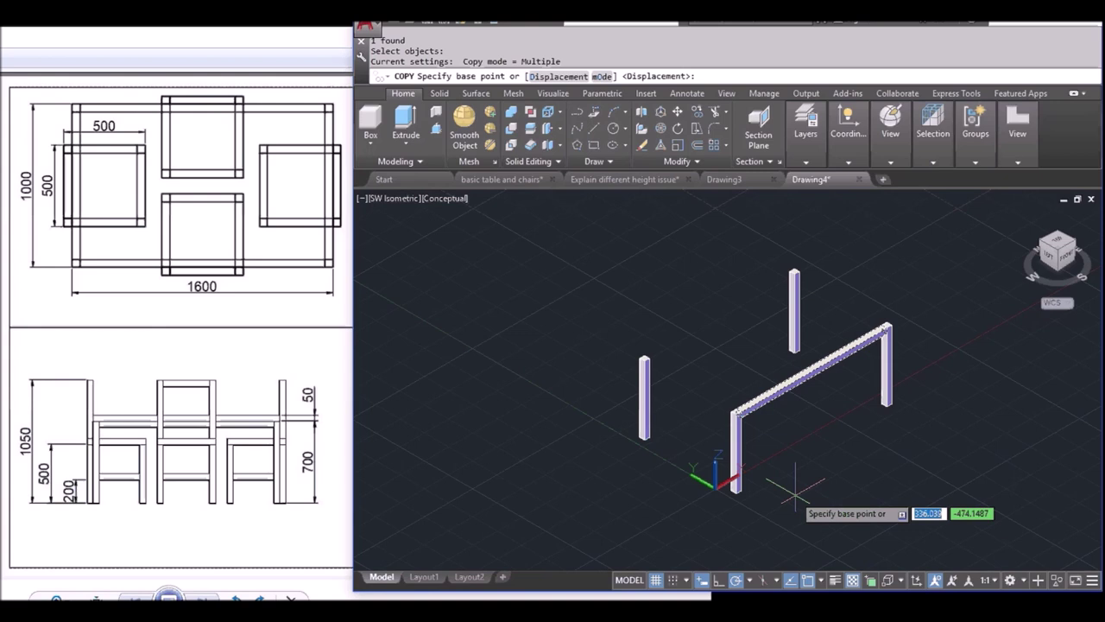
pyautogui.scroll(2, 717, 406)
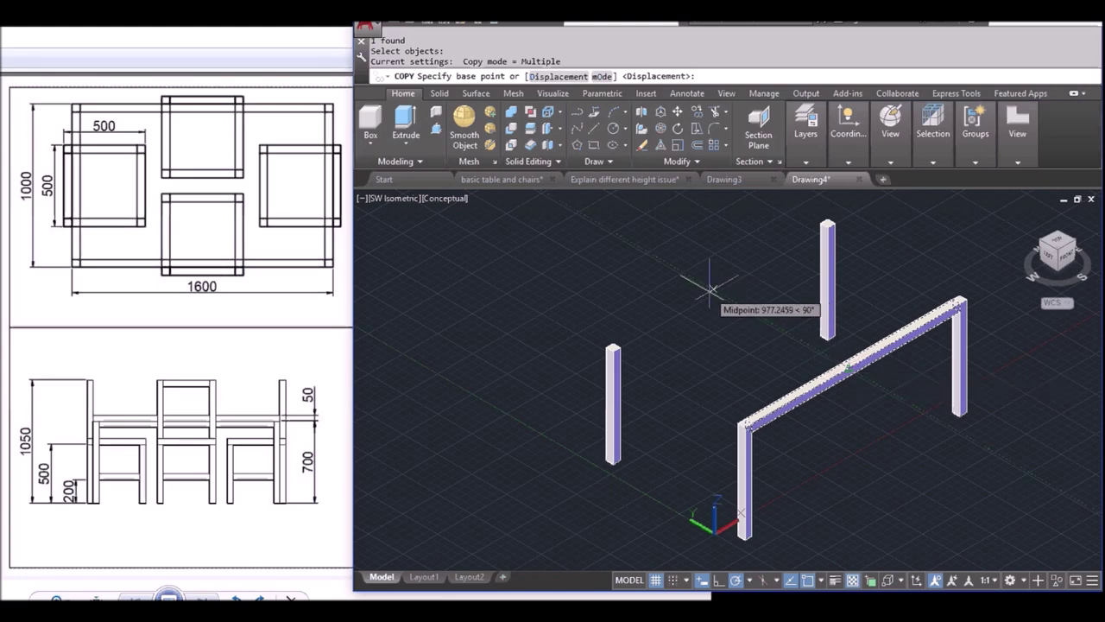
pyautogui.moveTo(671, 425); pyautogui.dragTo(678, 377, button='middle')
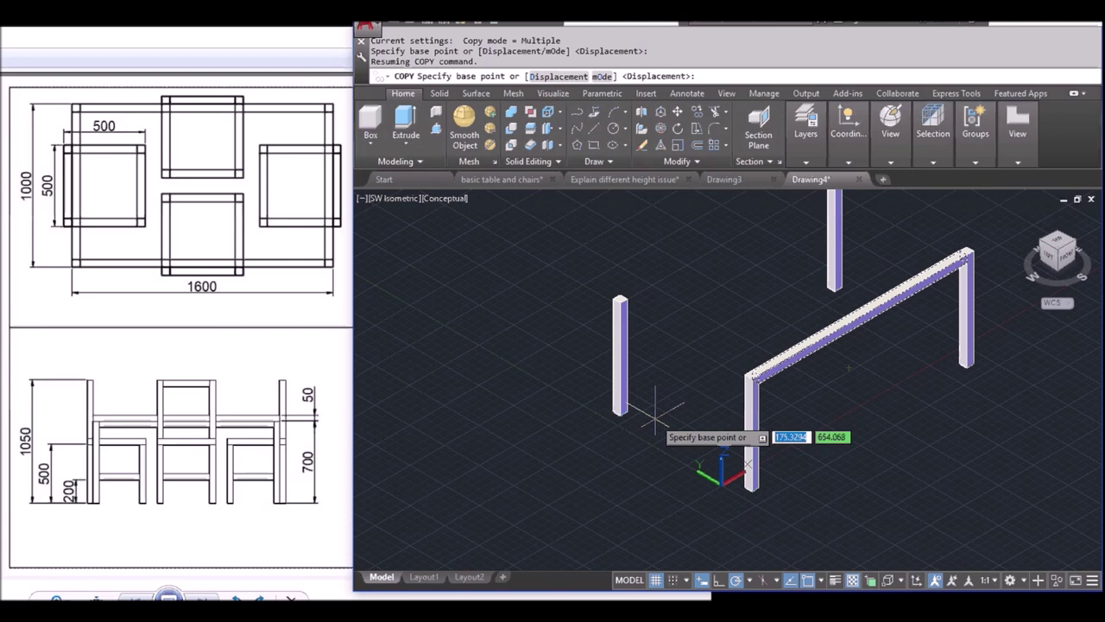
pyautogui.scroll(2, 671, 420)
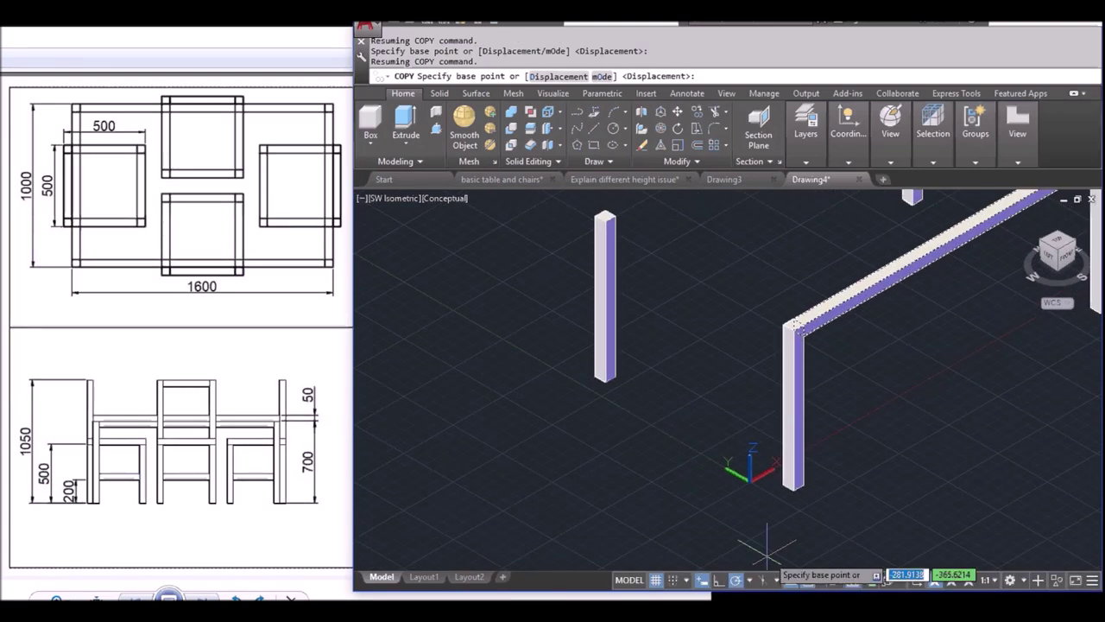
pyautogui.scroll(2, 774, 505)
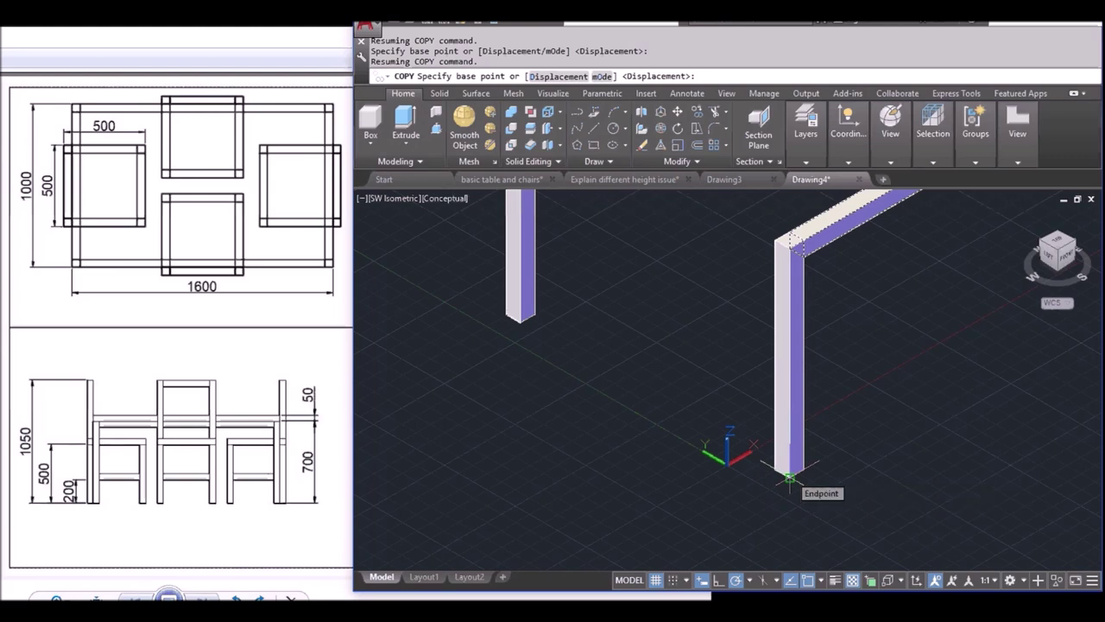
pyautogui.click(789, 474)
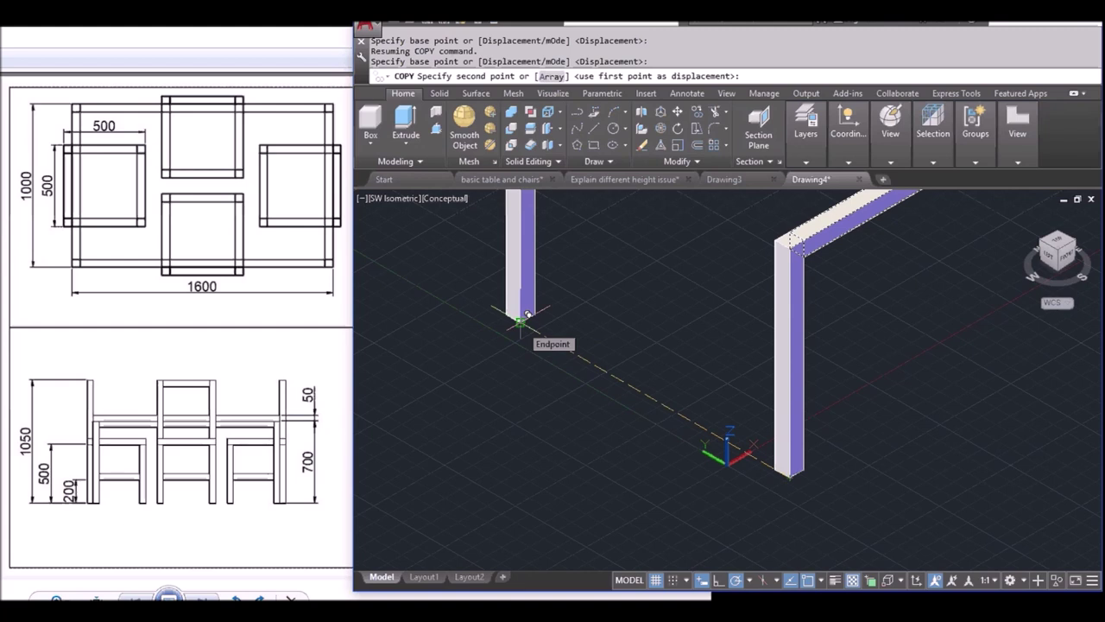
pyautogui.click(519, 321)
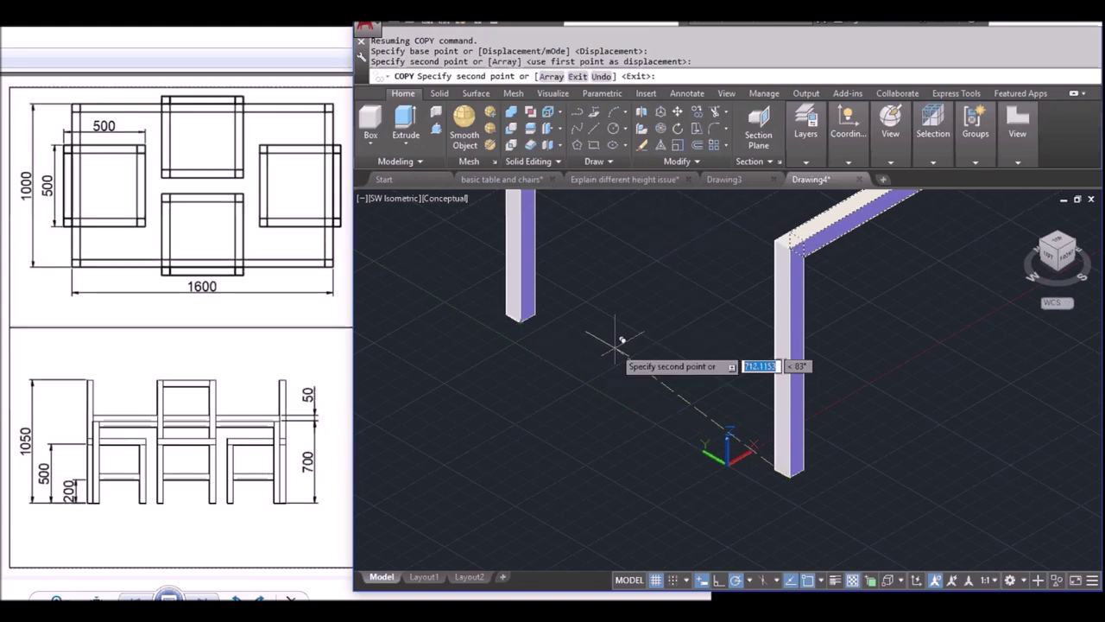
pyautogui.press('Return')
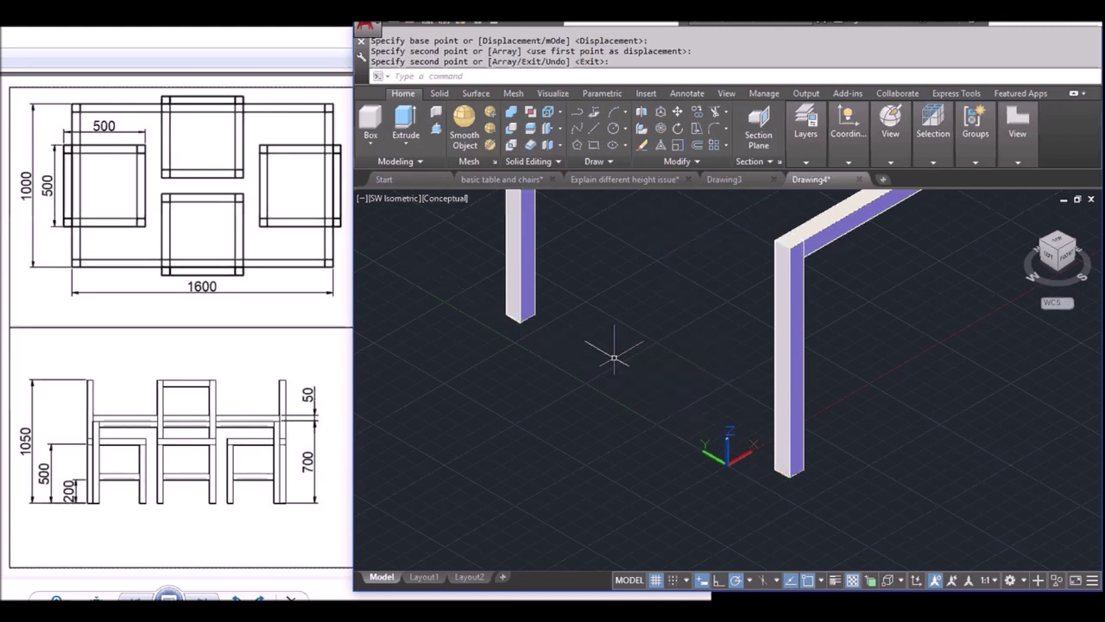
pyautogui.moveTo(621, 349); pyautogui.dragTo(621, 494, button='middle')
pyautogui.scroll(2, 628, 473)
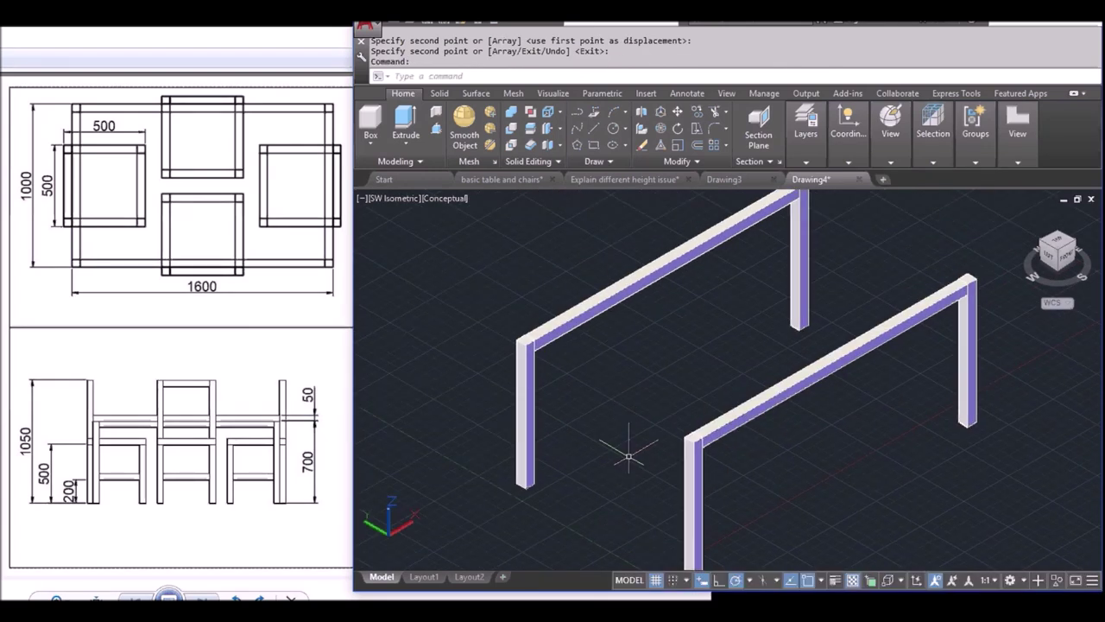
pyautogui.press('Escape')
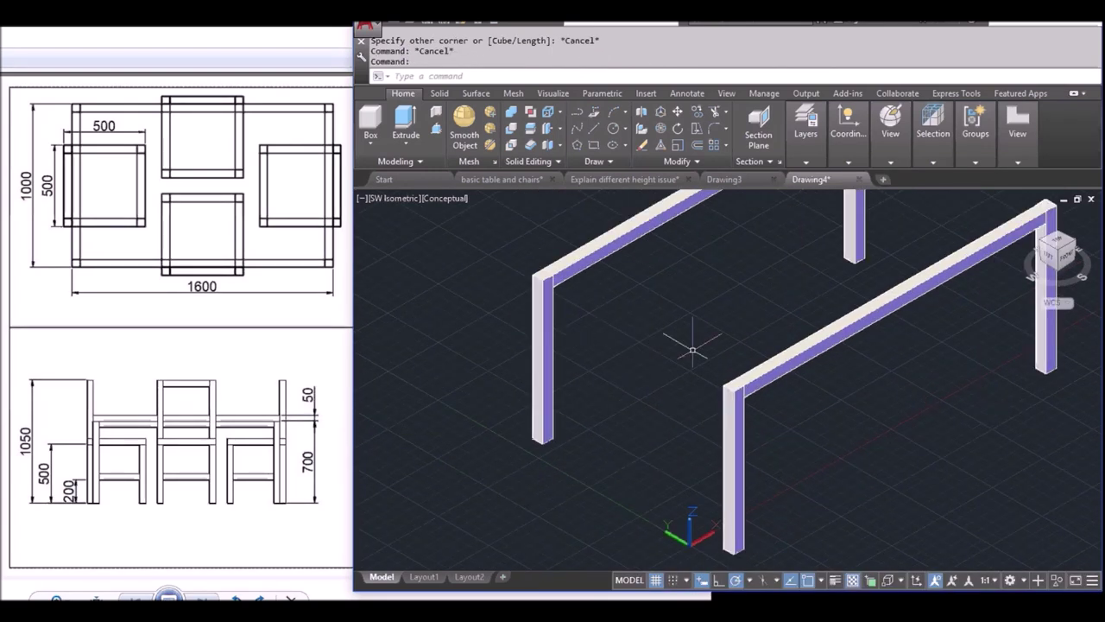
# - Draw a 50-high box rail across the short end between the front leg tops
pyautogui.click(372, 123)
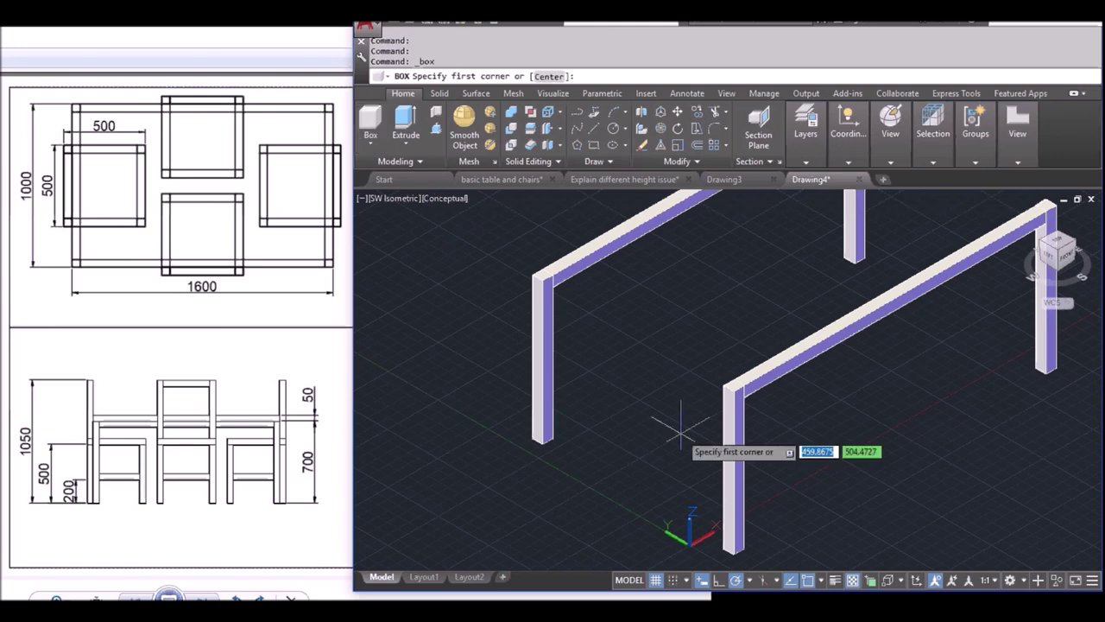
pyautogui.click(729, 384)
pyautogui.scroll(4, 631, 285)
pyautogui.moveTo(631, 285); pyautogui.dragTo(707, 380, button='middle')
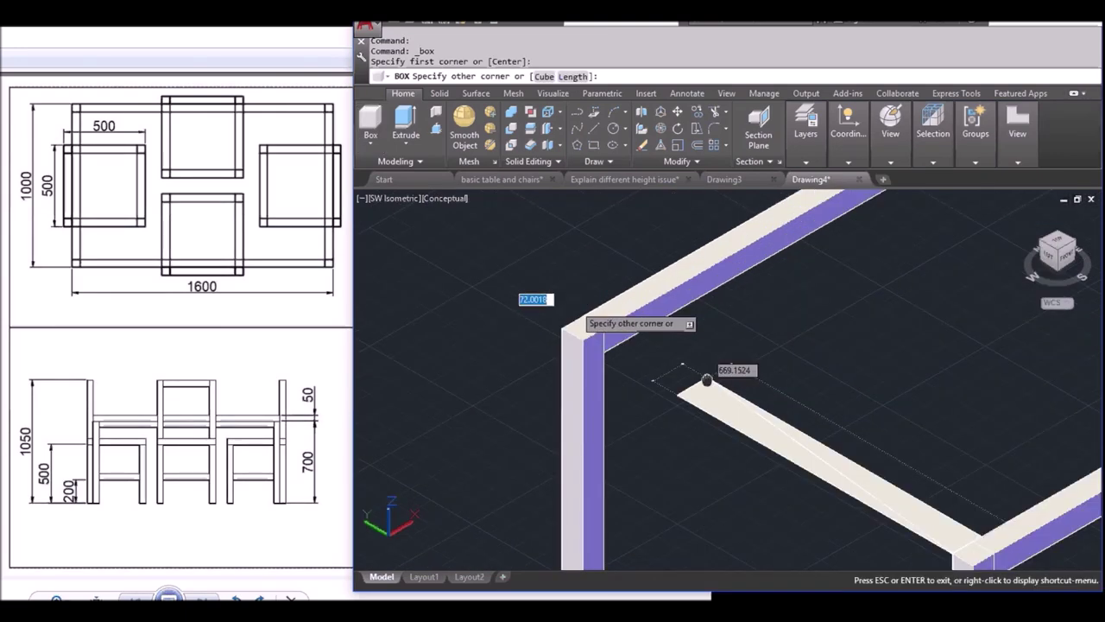
pyautogui.scroll(3, 706, 380)
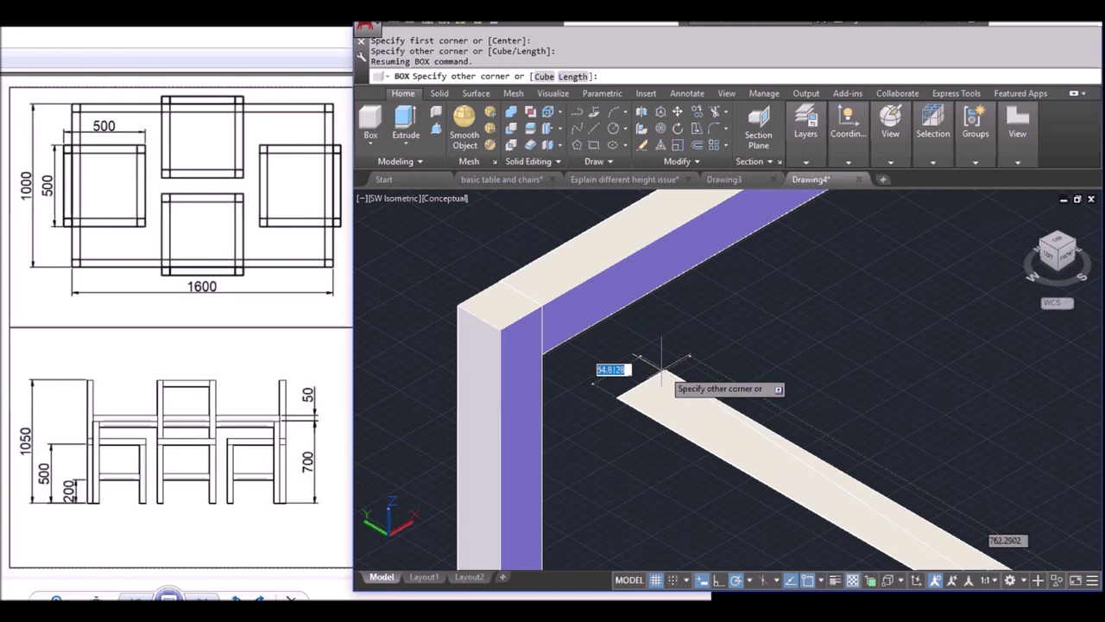
pyautogui.click(541, 305)
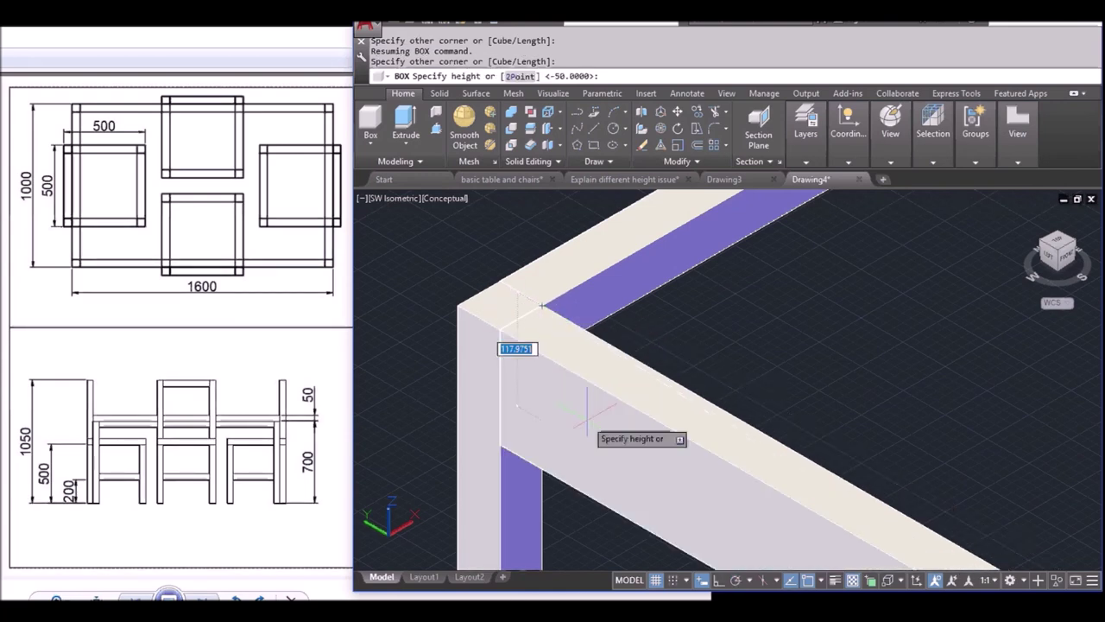
pyautogui.write('50')
pyautogui.press('Return')
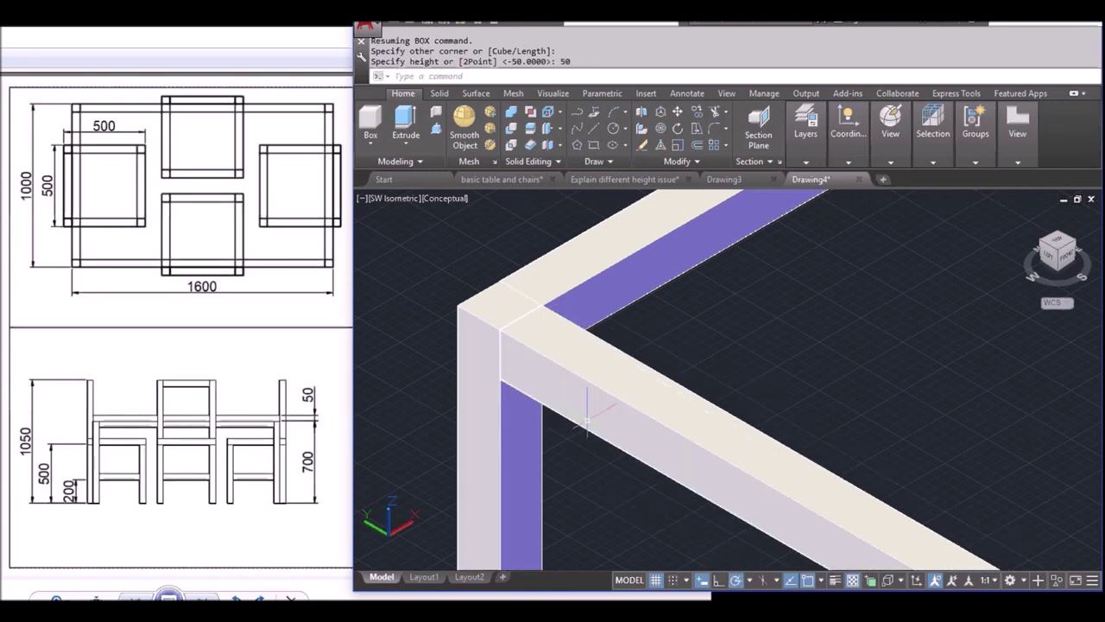
pyautogui.scroll(-3, 828, 332)
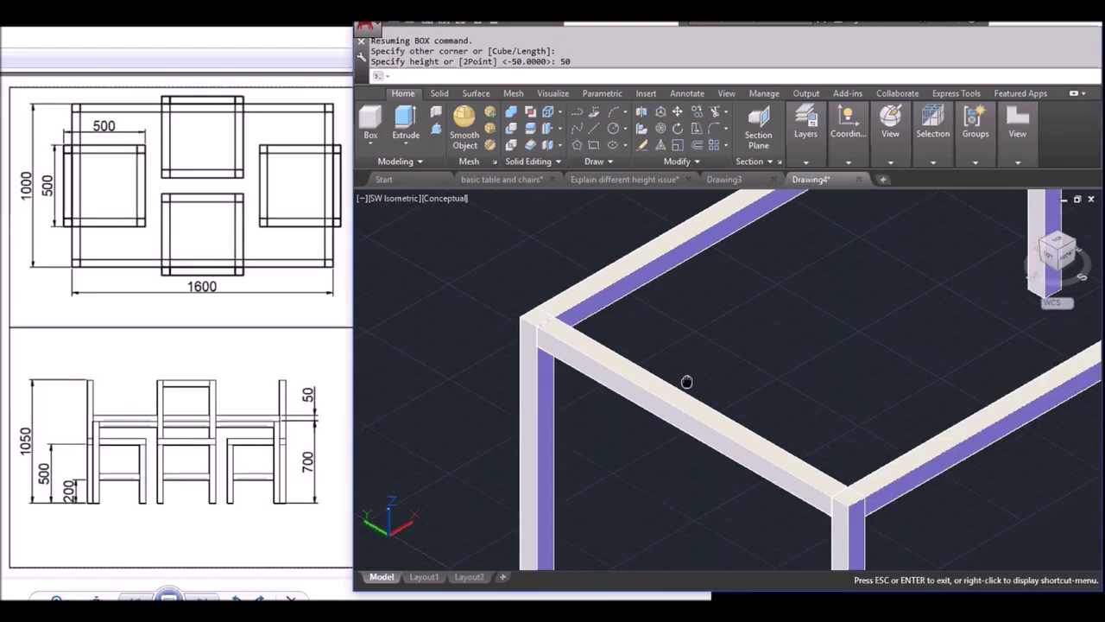
pyautogui.scroll(-1, 800, 388)
pyautogui.scroll(-2, 800, 388)
pyautogui.scroll(-1, 851, 314)
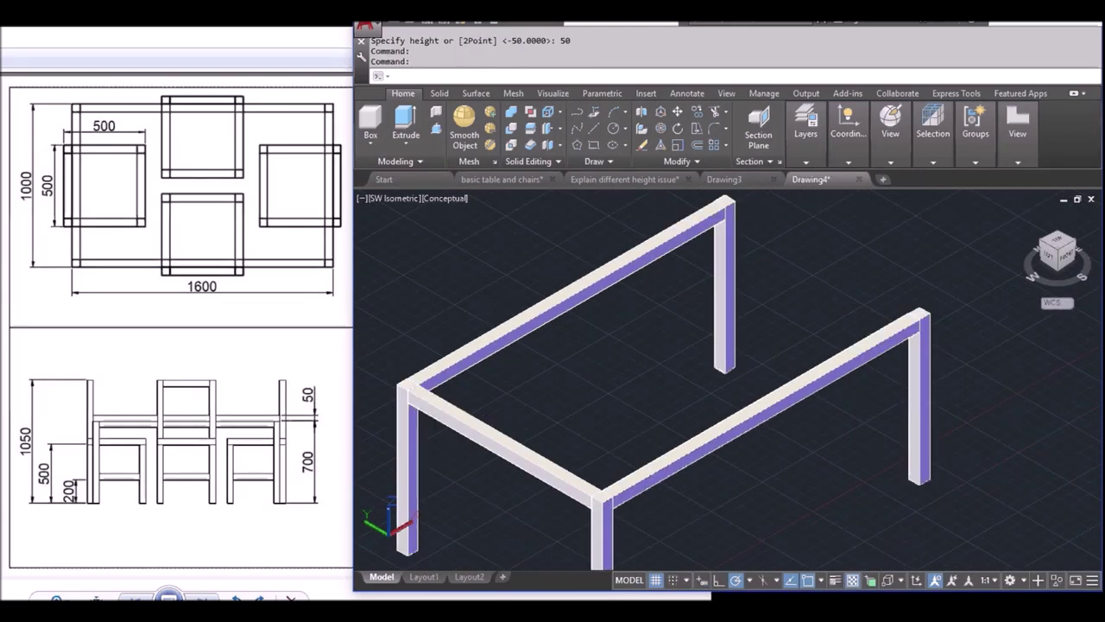
pyautogui.write('co')
pyautogui.press('Return')
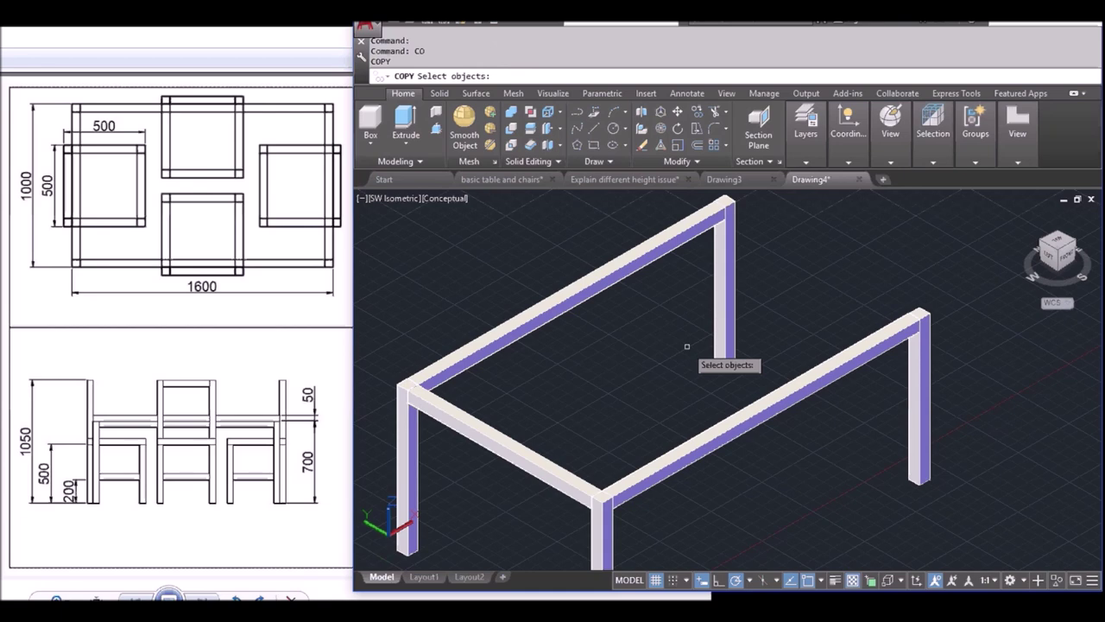
# - Copy the short front rail from the front leg's bottom to the far leg
pyautogui.click(530, 465)
pyautogui.moveTo(620, 419); pyautogui.dragTo(629, 320, button='middle')
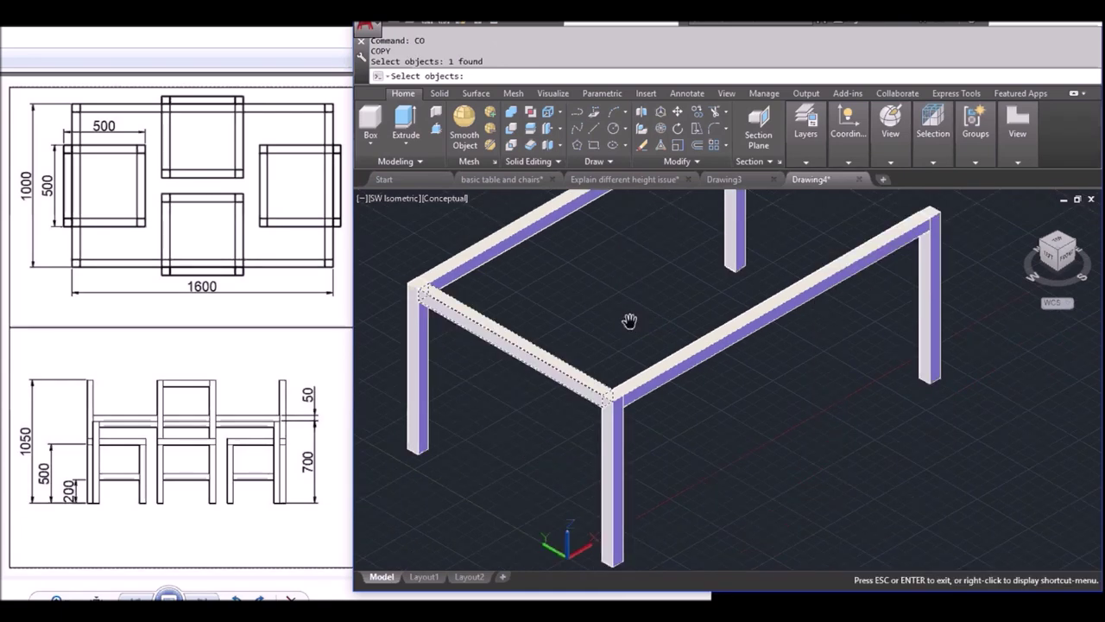
pyautogui.press('Return')
pyautogui.moveTo(630, 437); pyautogui.dragTo(585, 320, button='middle')
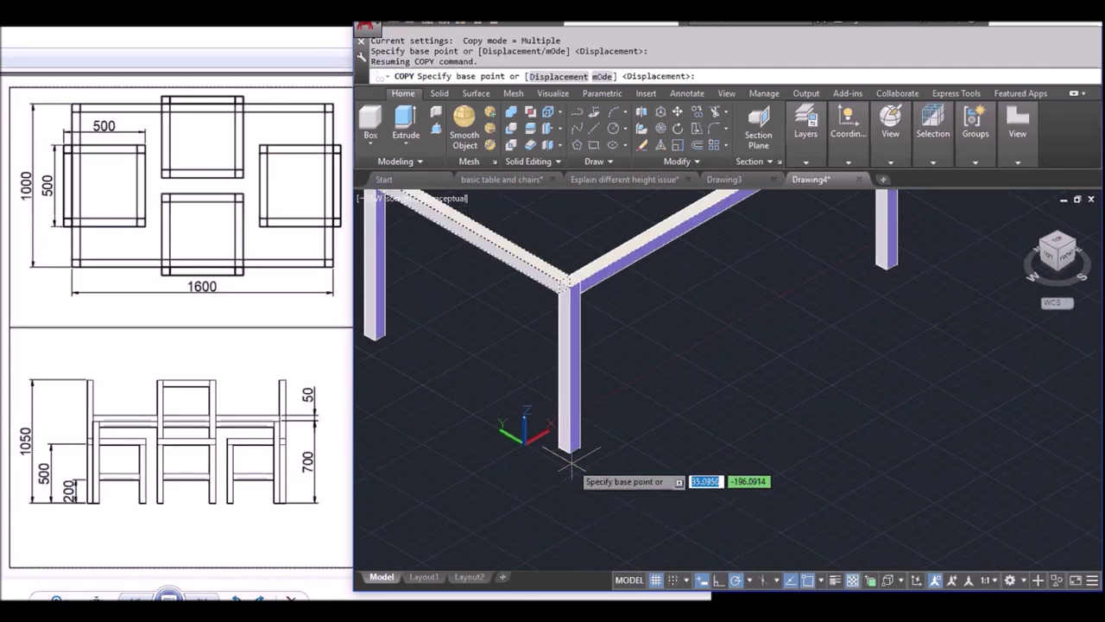
pyautogui.click(580, 457)
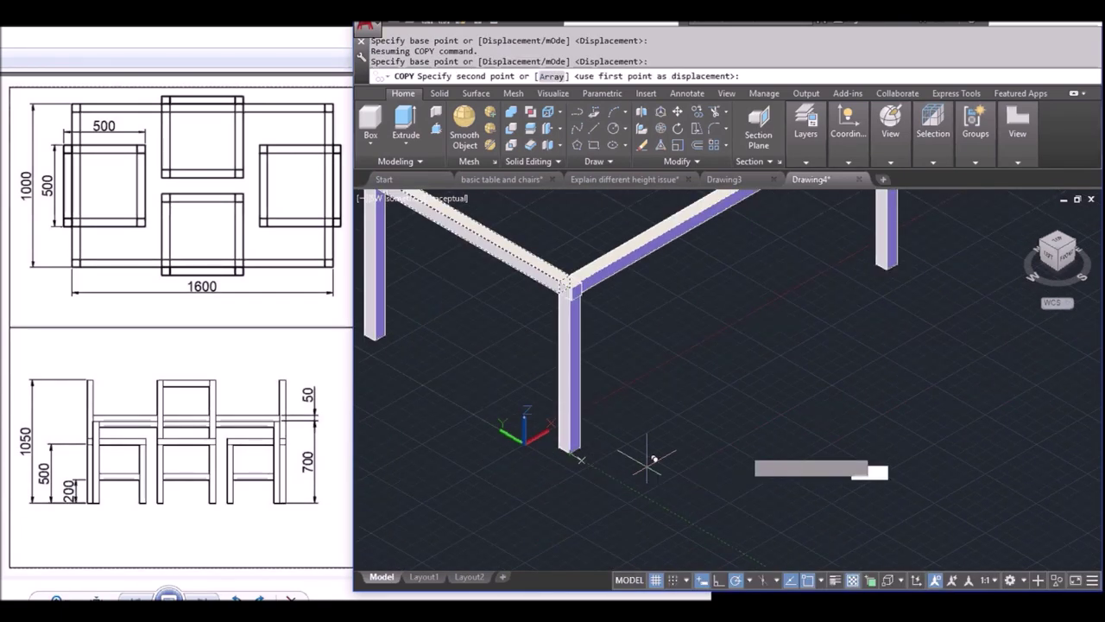
pyautogui.click(892, 268)
pyautogui.moveTo(830, 410); pyautogui.dragTo(876, 523, button='middle')
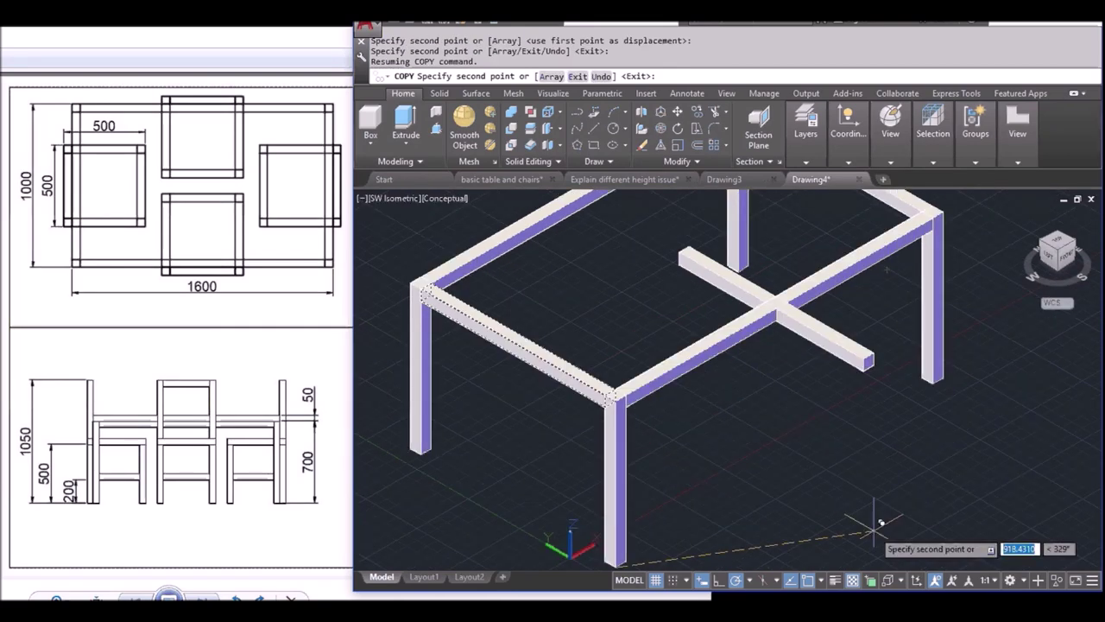
pyautogui.scroll(-3, 874, 528)
pyautogui.press('Return')
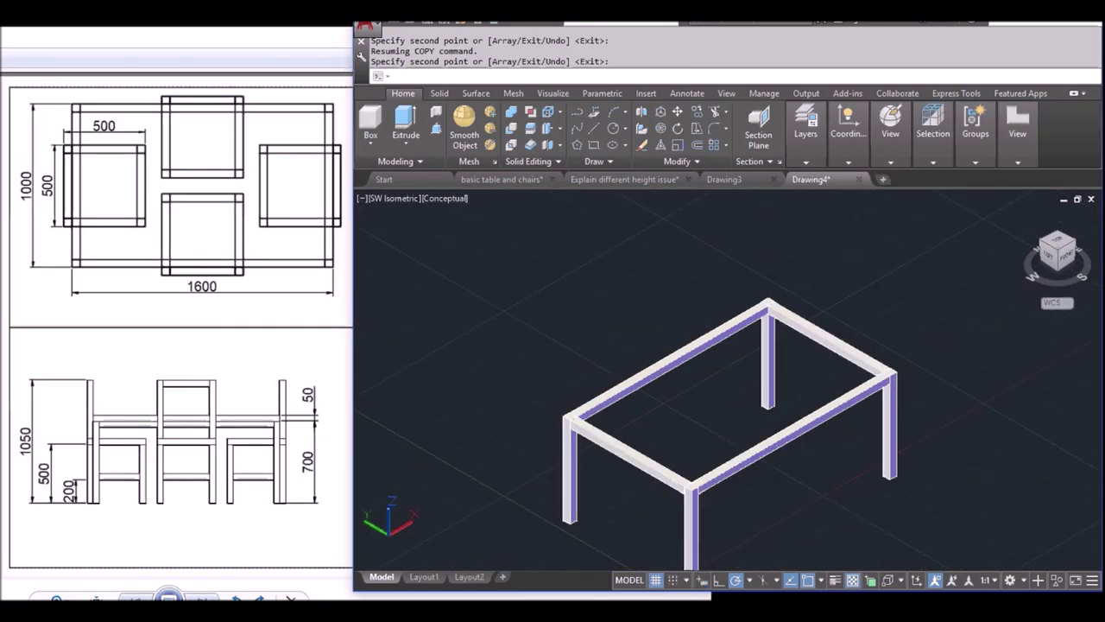
pyautogui.press('Return')
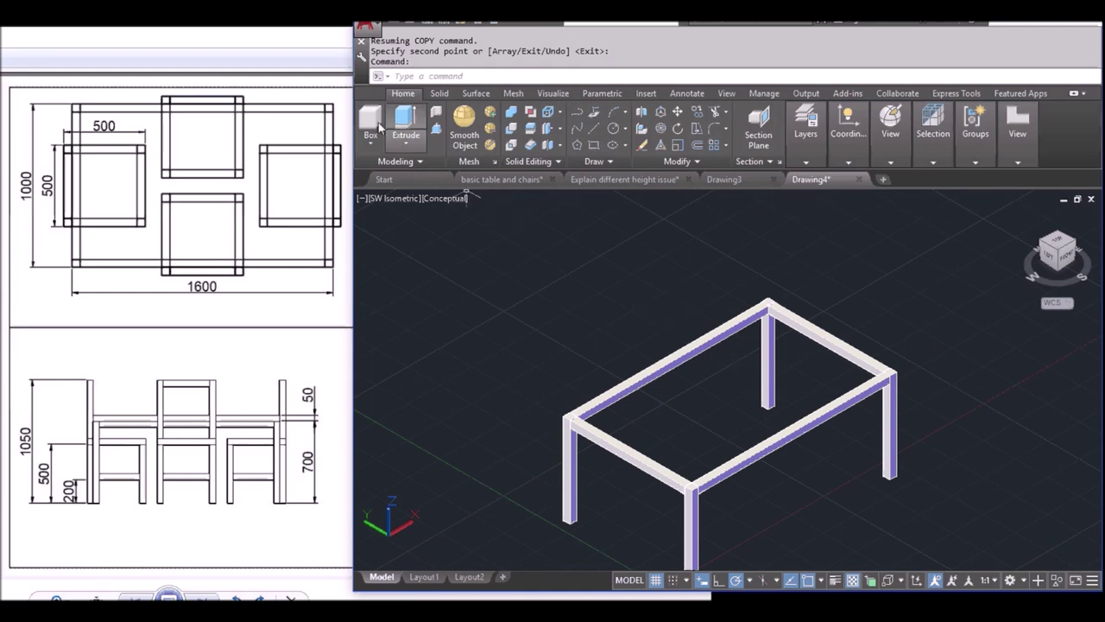
# - Draw a 50-high box tabletop from one outer leg corner to the far leg corner
pyautogui.click(379, 125)
pyautogui.scroll(2, 505, 319)
pyautogui.moveTo(498, 470); pyautogui.dragTo(377, 401, button='middle')
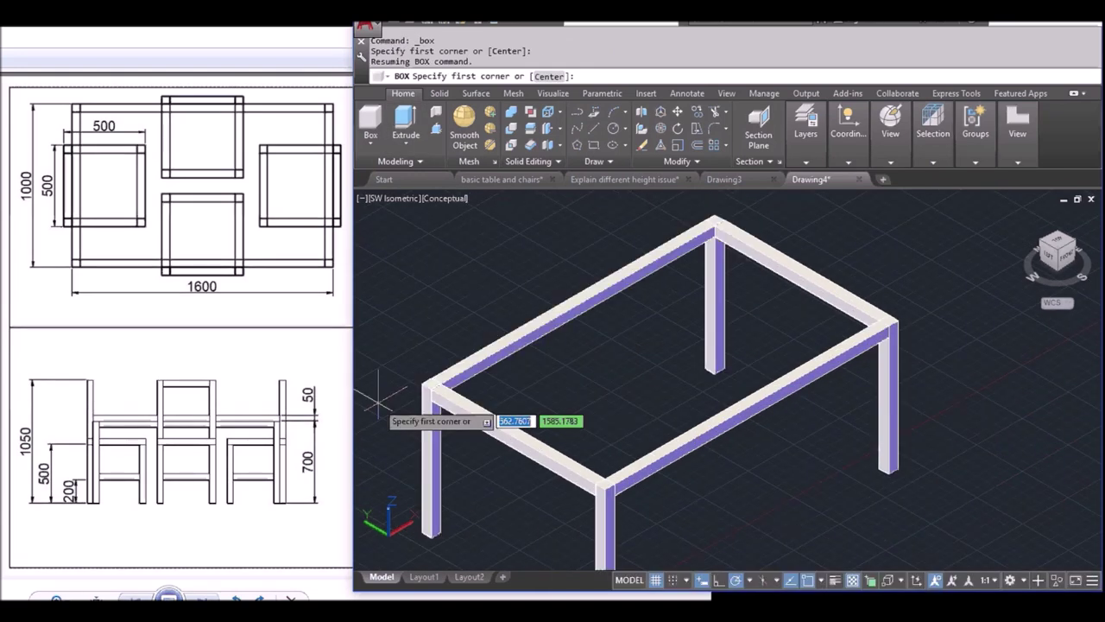
pyautogui.click(422, 384)
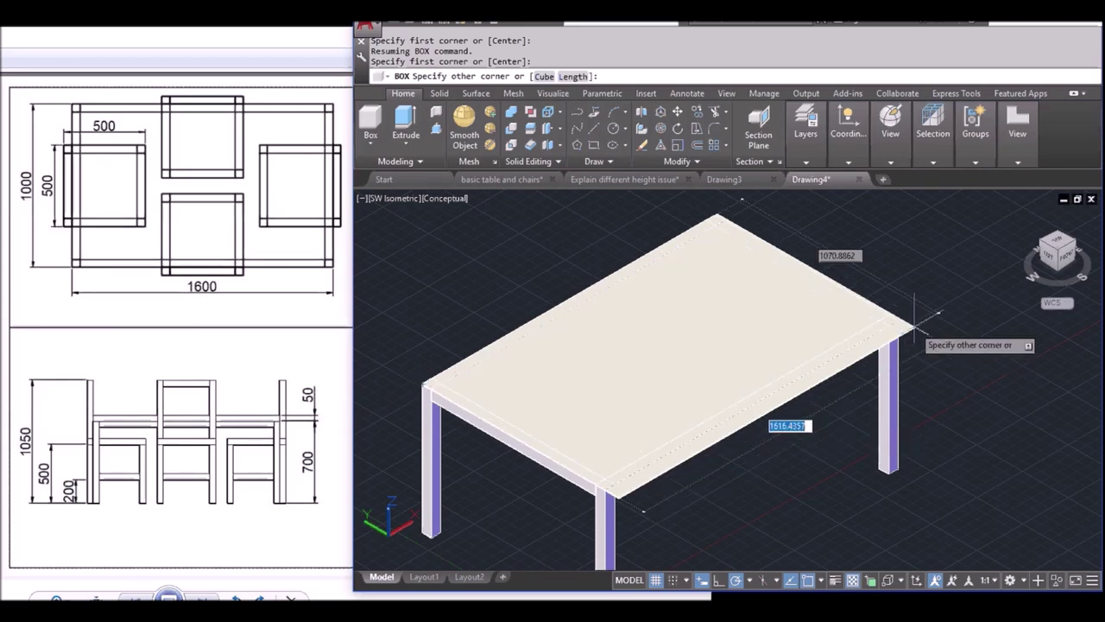
pyautogui.scroll(3, 908, 338)
pyautogui.scroll(1, 913, 321)
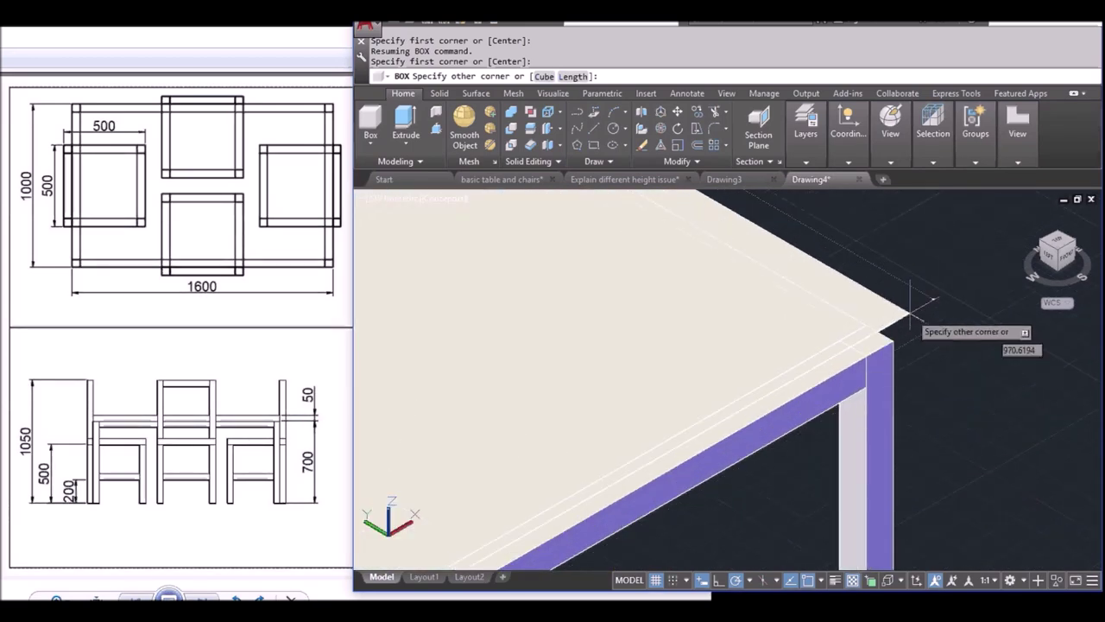
pyautogui.scroll(1, 907, 330)
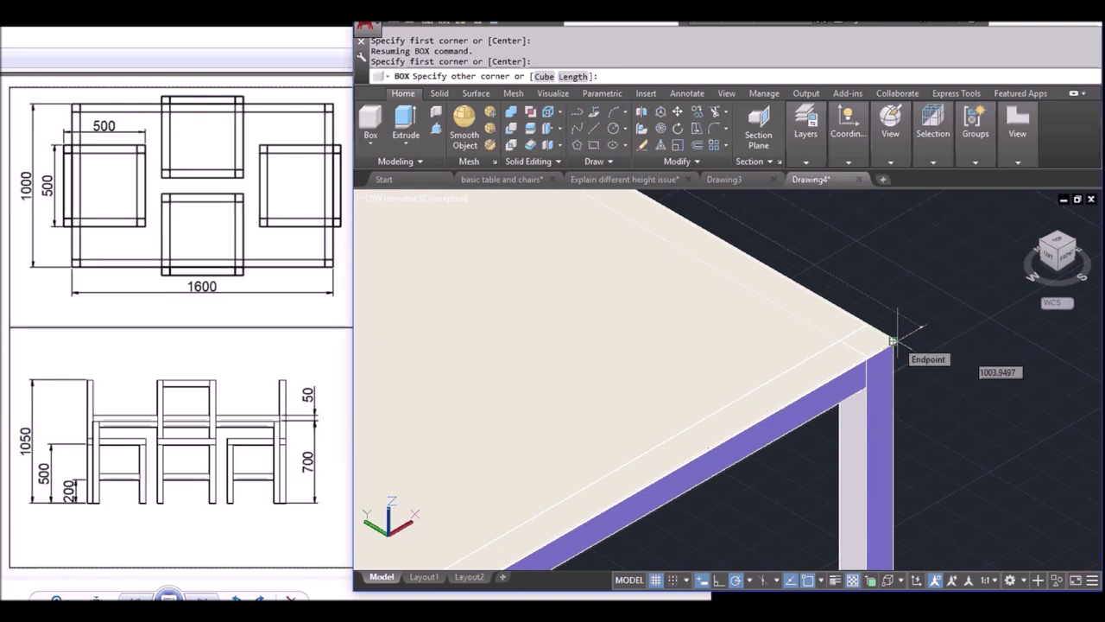
pyautogui.click(893, 341)
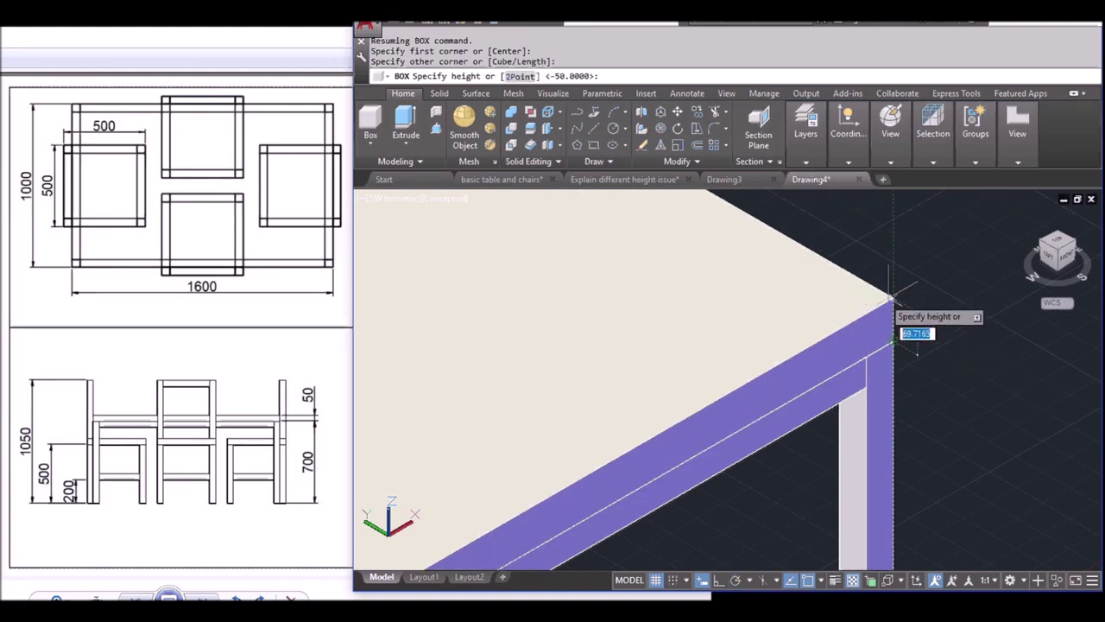
pyautogui.write('50')
pyautogui.press('Return')
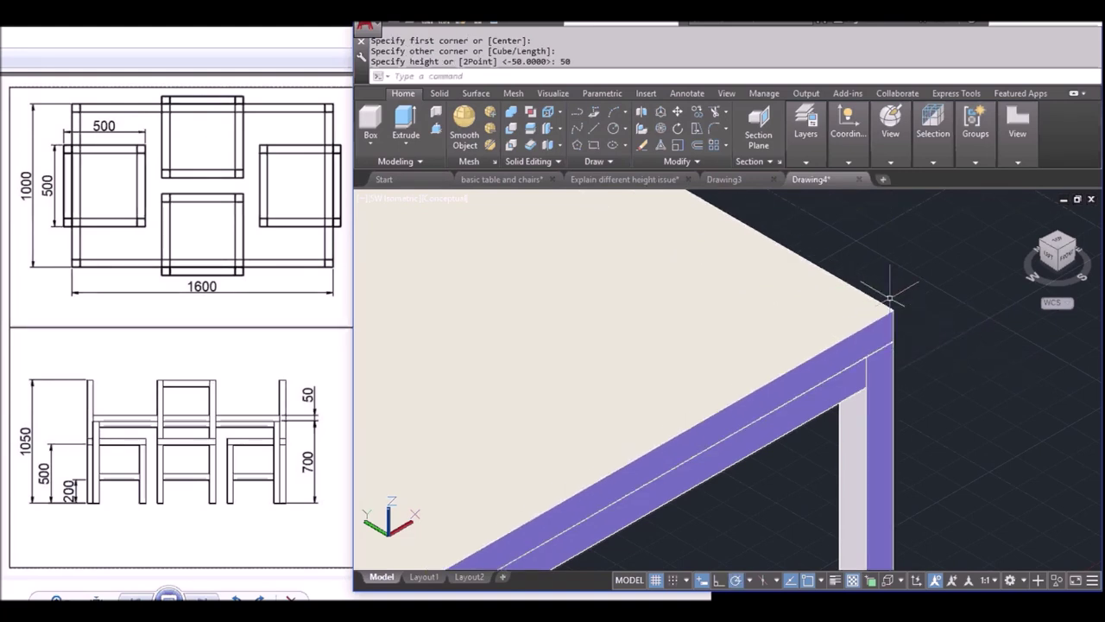
pyautogui.scroll(-1, 765, 397)
pyautogui.scroll(-5, 806, 420)
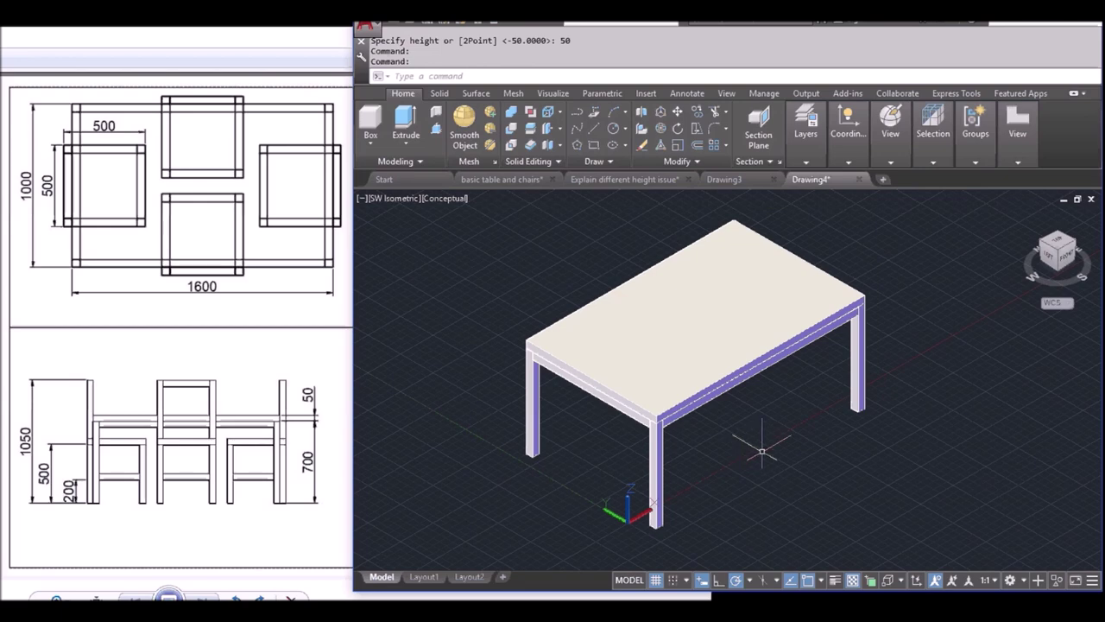
pyautogui.moveTo(762, 451); pyautogui.dragTo(648, 382, button='middle')
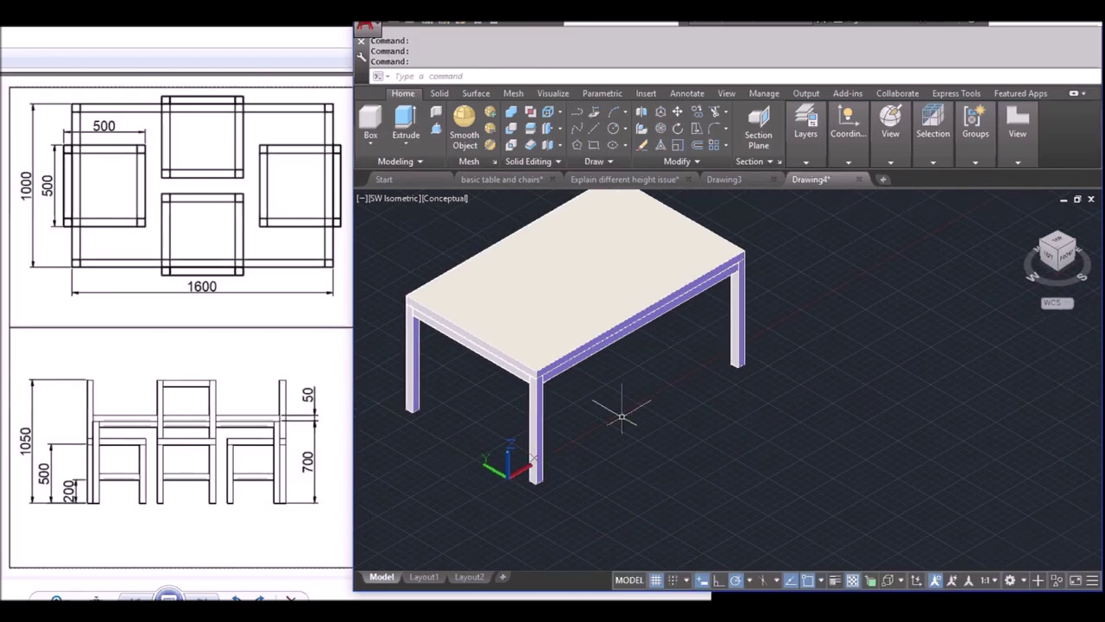
# - Place a 50 × 50 × 500 box post on the floor beside the table as a chair leg
pyautogui.moveTo(572, 321); pyautogui.dragTo(551, 346, button='middle')
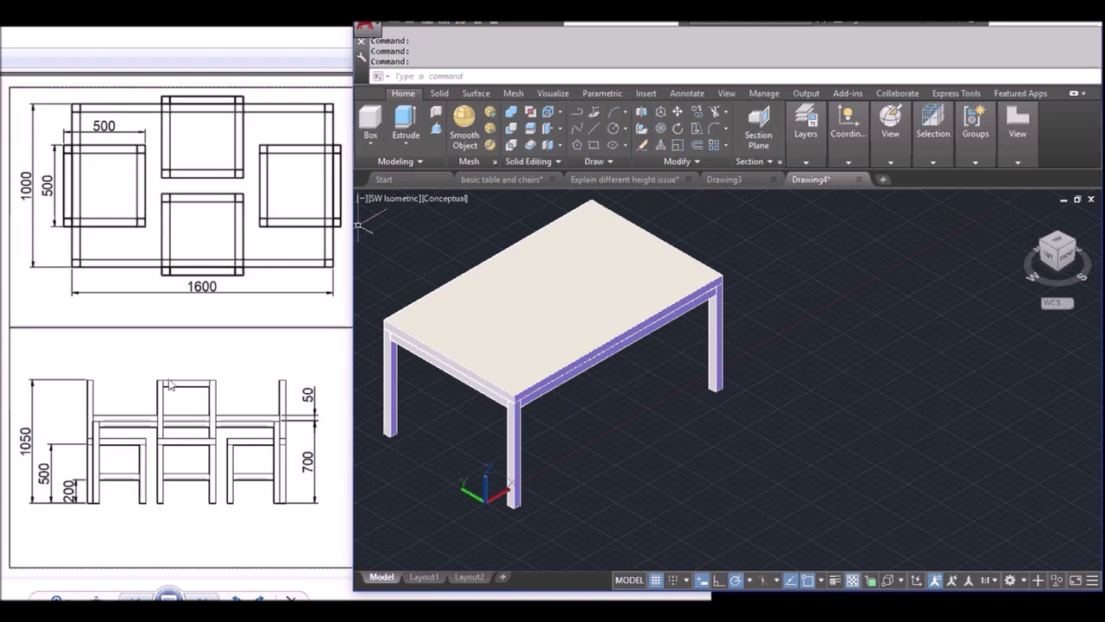
pyautogui.click(364, 115)
pyautogui.moveTo(723, 539); pyautogui.dragTo(734, 517, button='middle')
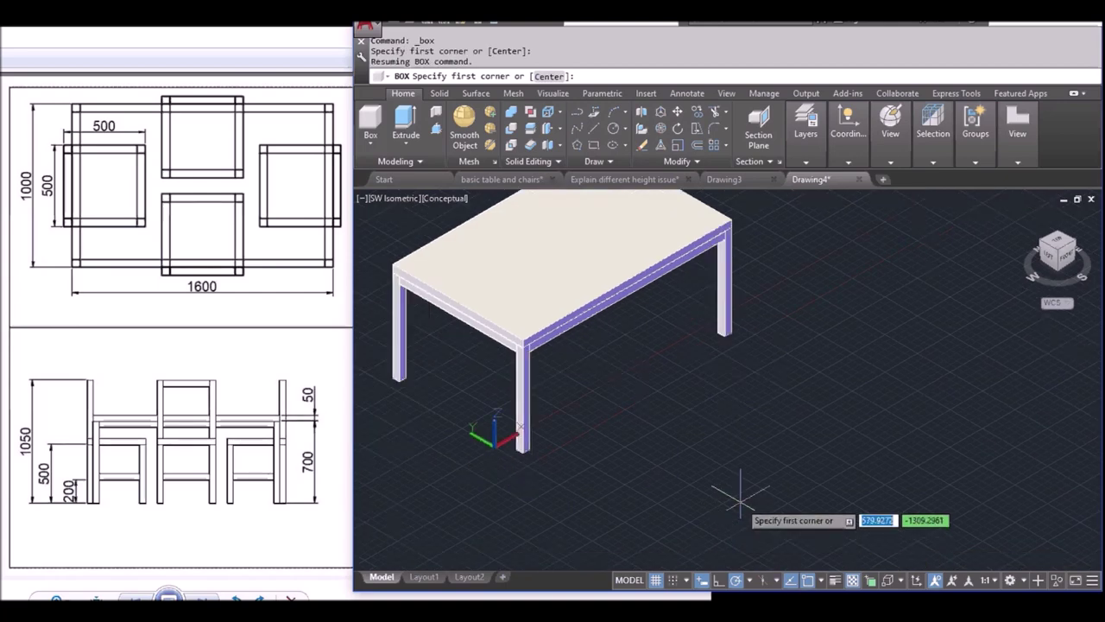
pyautogui.click(756, 506)
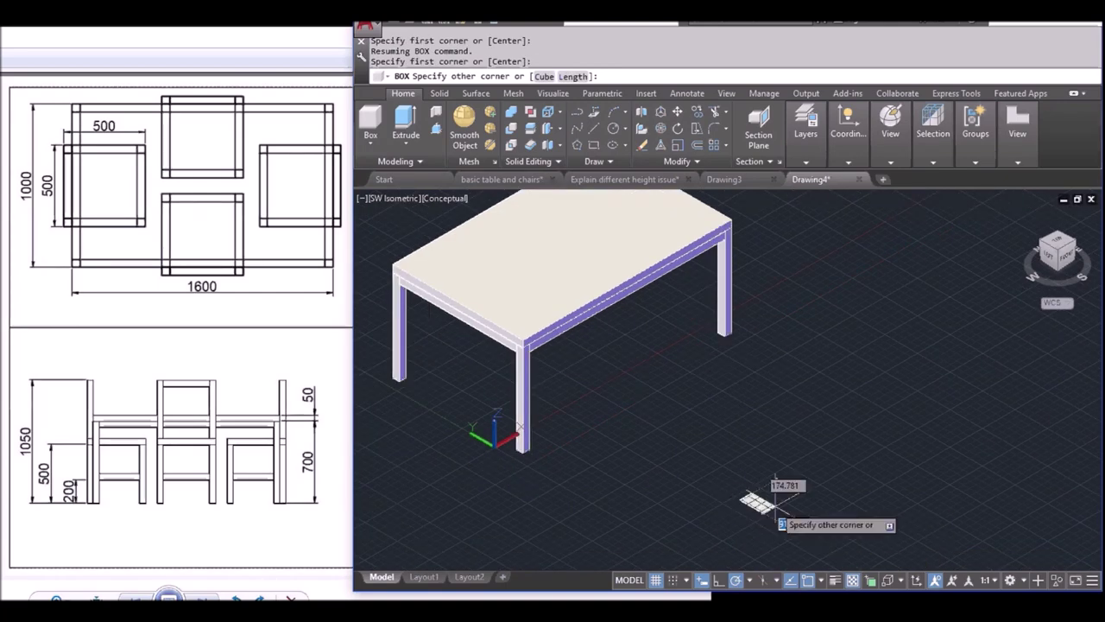
pyautogui.write('50,50')
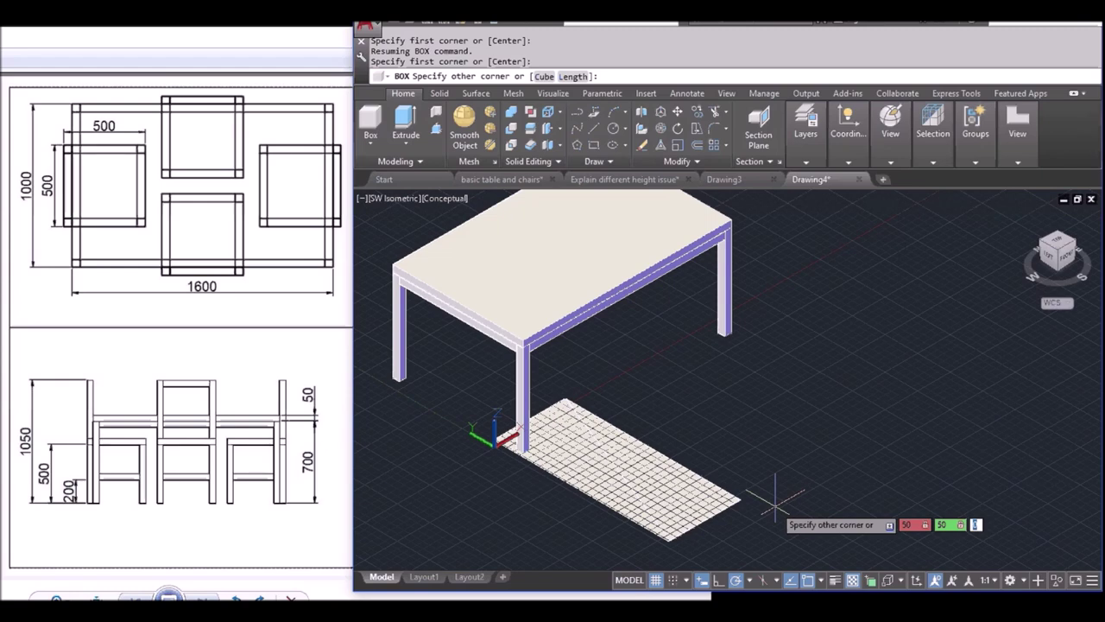
pyautogui.write('500')
pyautogui.press('Return')
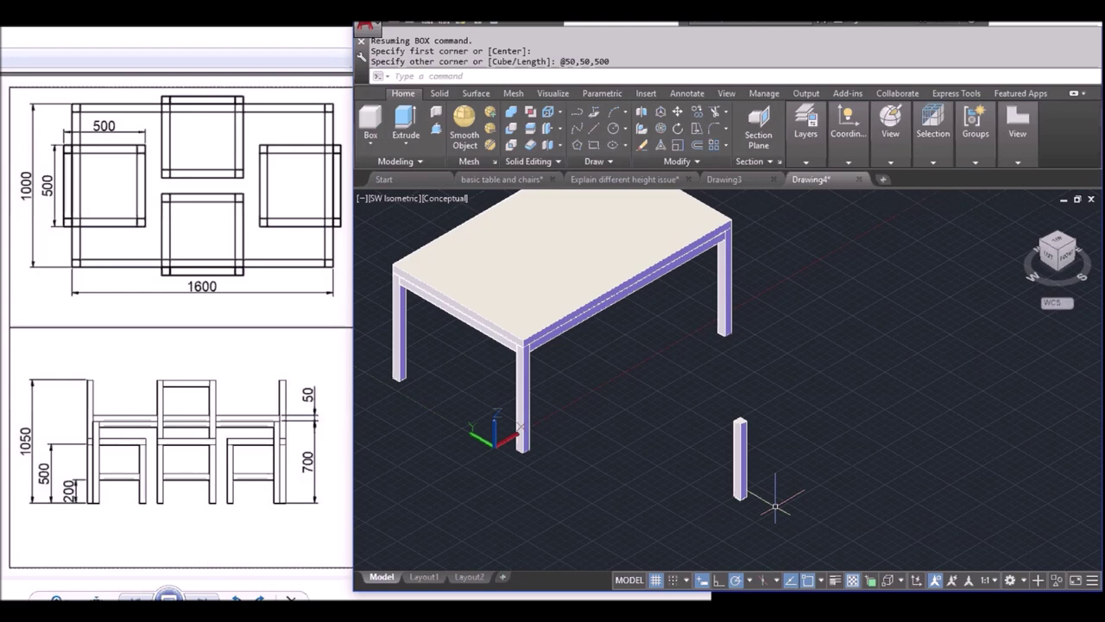
pyautogui.moveTo(587, 358)
pyautogui.mouseDown(button='middle')
pyautogui.moveTo(602, 399)
pyautogui.moveTo(593, 377)
pyautogui.mouseUp(button='middle')
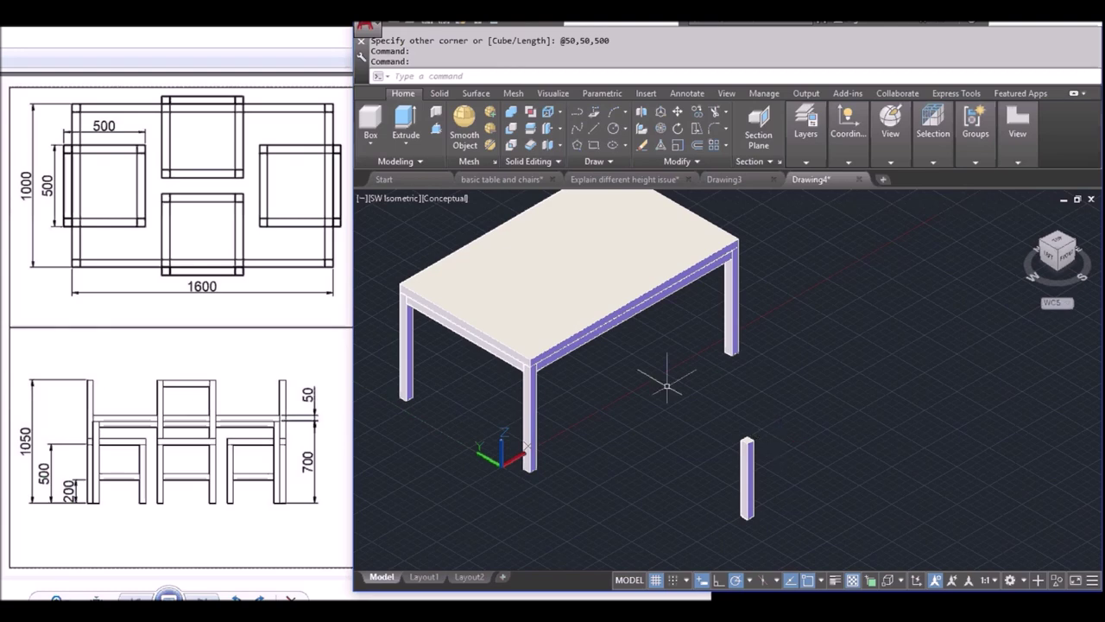
pyautogui.moveTo(767, 478); pyautogui.dragTo(767, 471, button='middle')
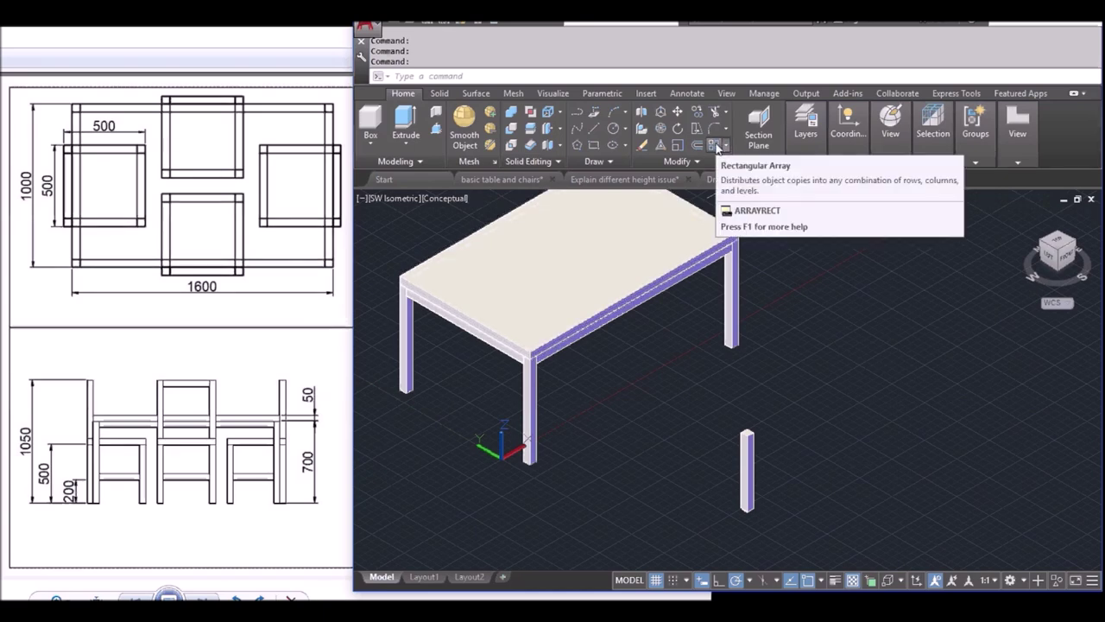
# - Array the post into 2 columns and 2 rows, spaced 450 in both directions
pyautogui.click(716, 148)
pyautogui.click(748, 444)
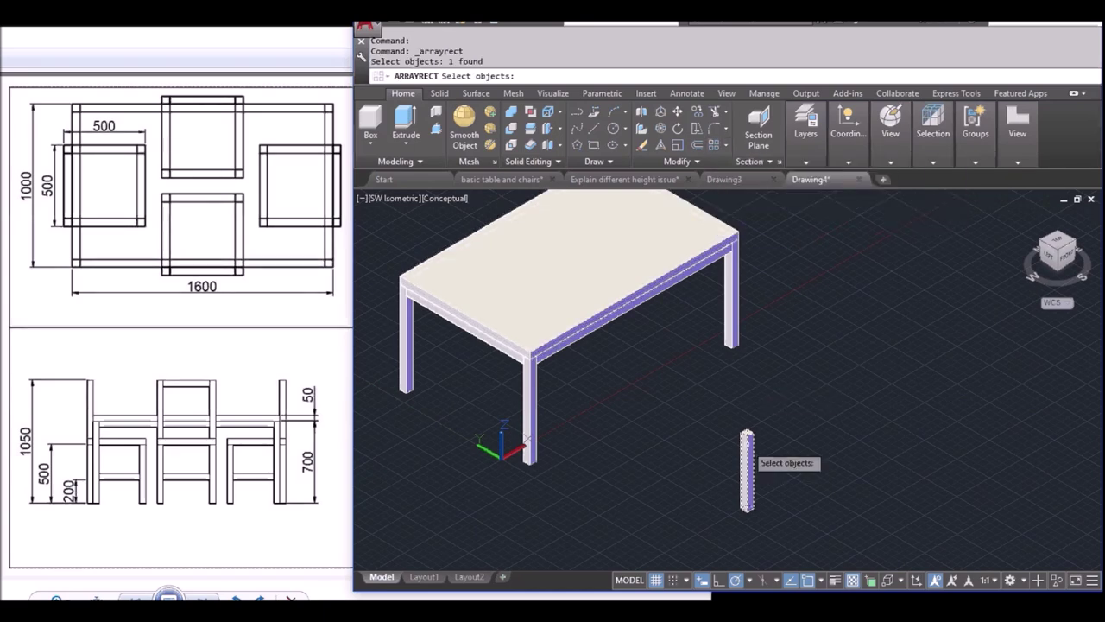
pyautogui.press('Return')
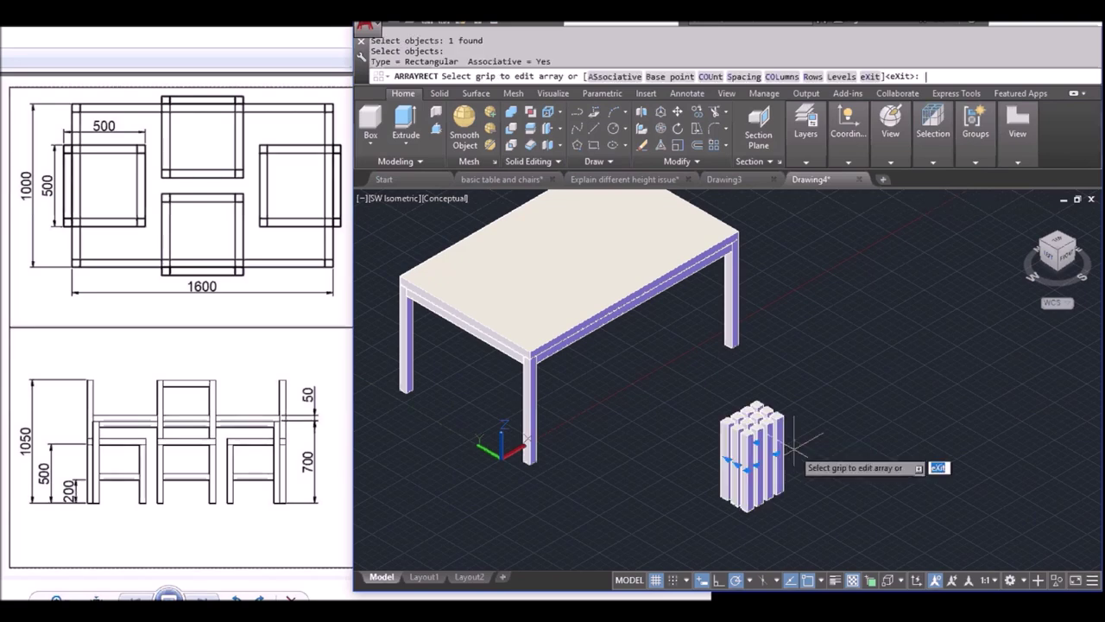
pyautogui.doubleClick(544, 113)
pyautogui.write('2')
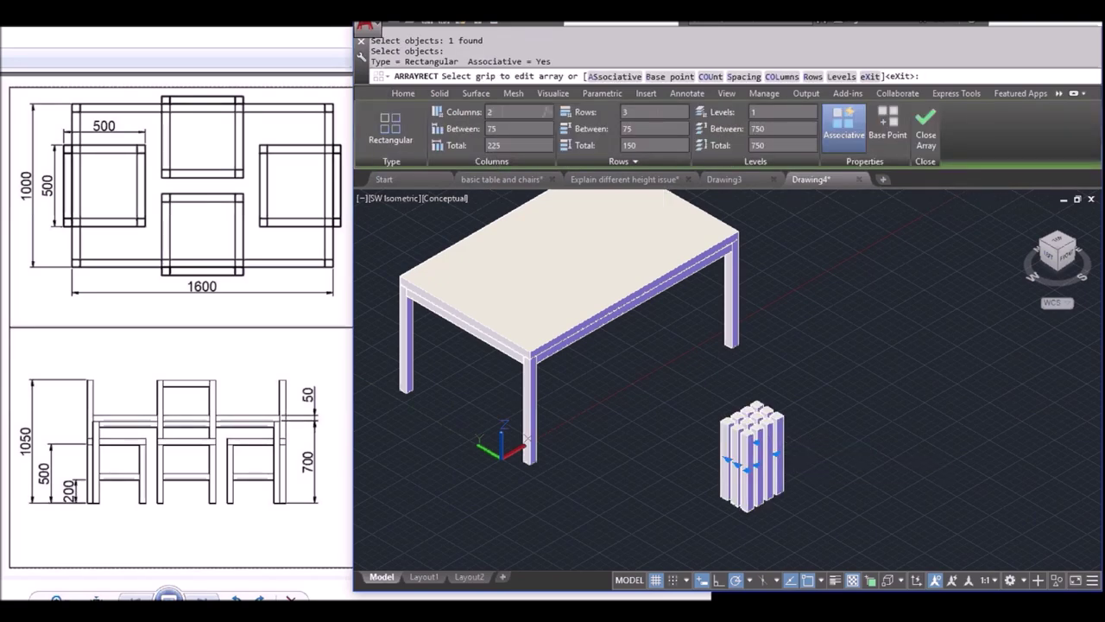
pyautogui.press('Return')
pyautogui.click(544, 127)
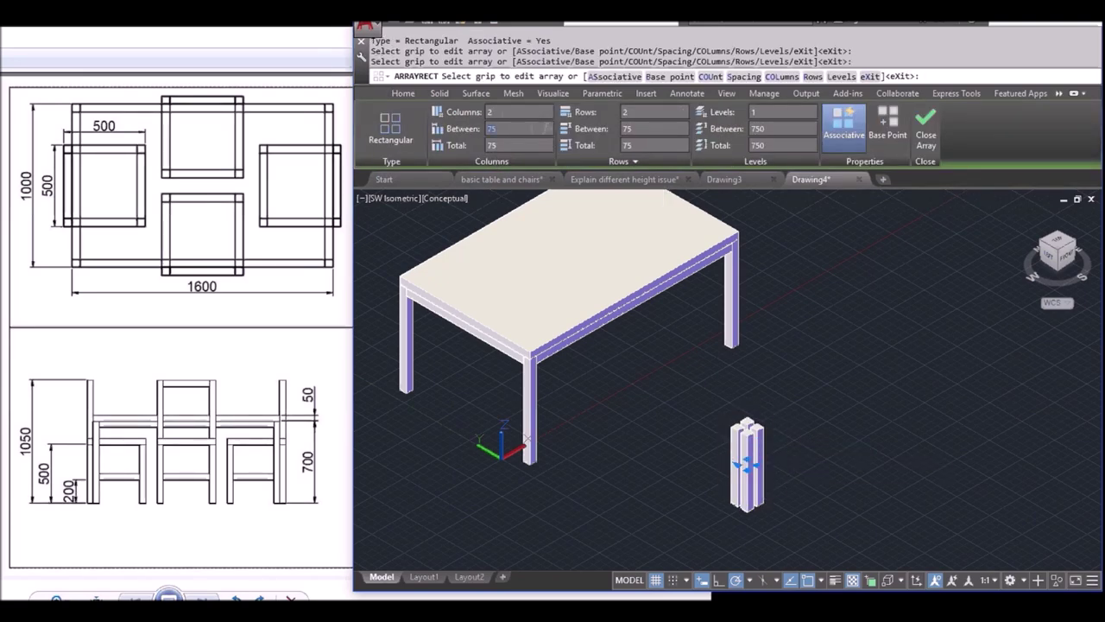
pyautogui.write('450')
pyautogui.click(648, 127)
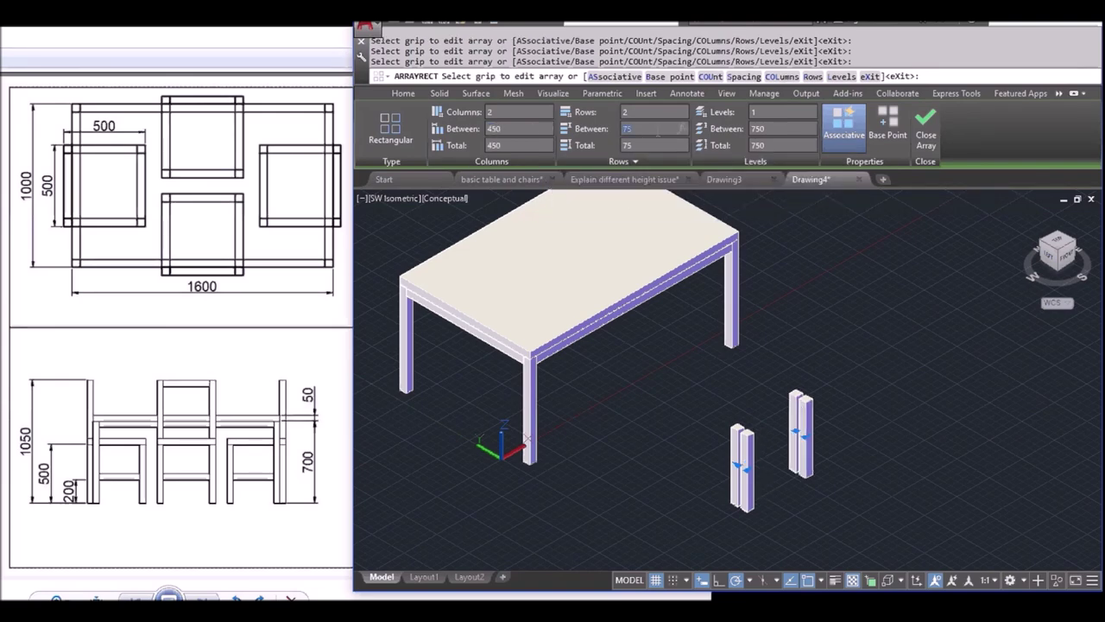
pyautogui.write('450')
pyautogui.press('Return')
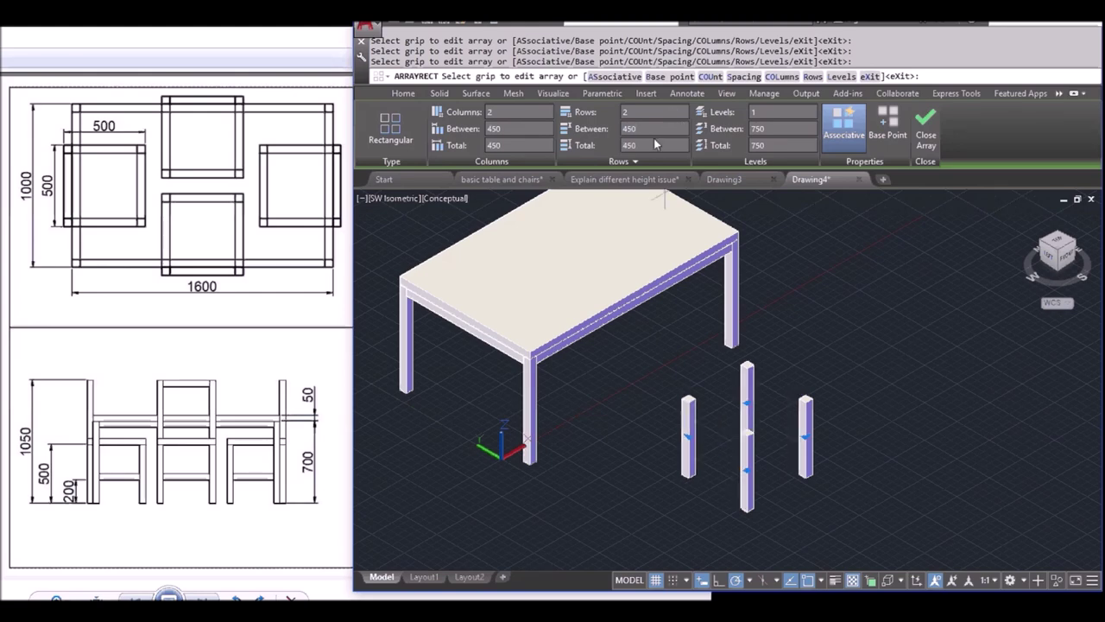
pyautogui.click(931, 126)
pyautogui.scroll(3, 816, 397)
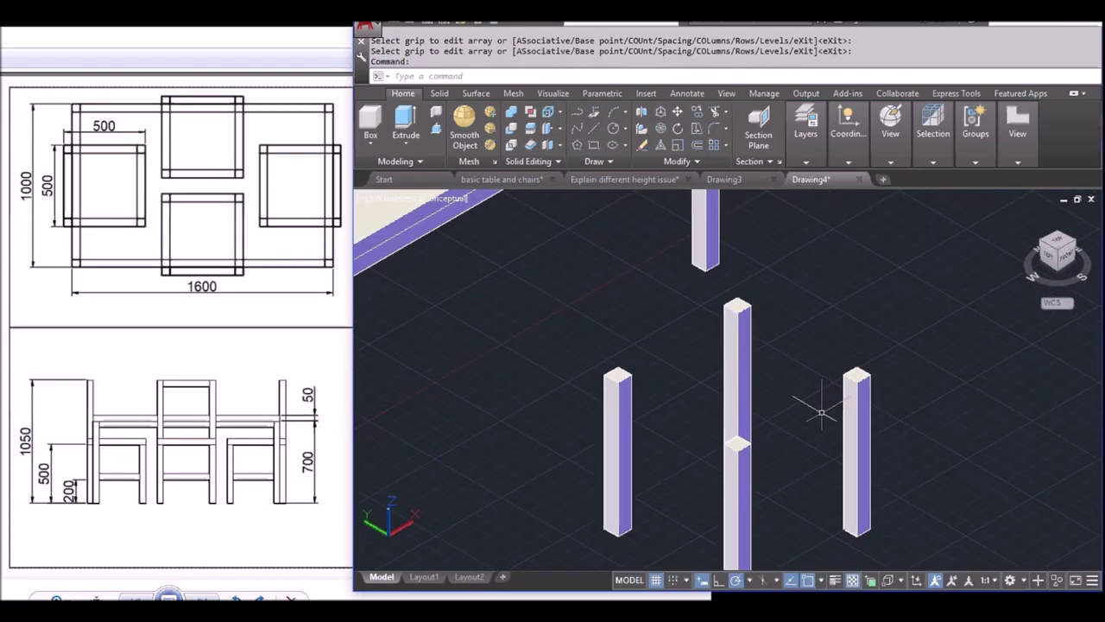
# - Draw a 50-high box rail joining the tops of two adjacent chair legs
pyautogui.moveTo(822, 412); pyautogui.dragTo(819, 402, button='middle')
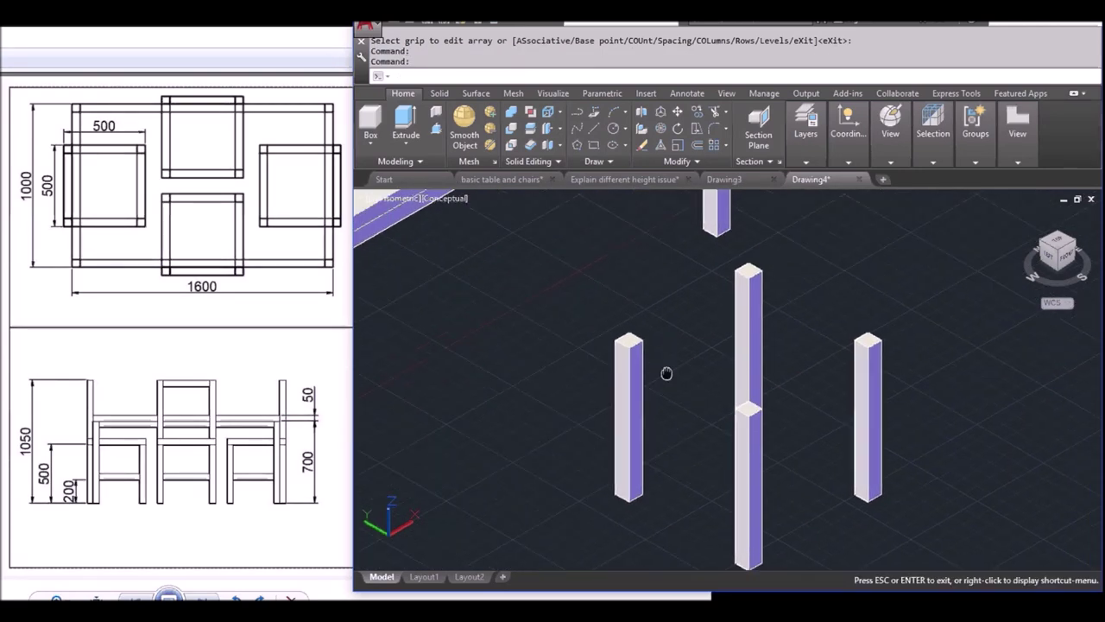
pyautogui.click(370, 120)
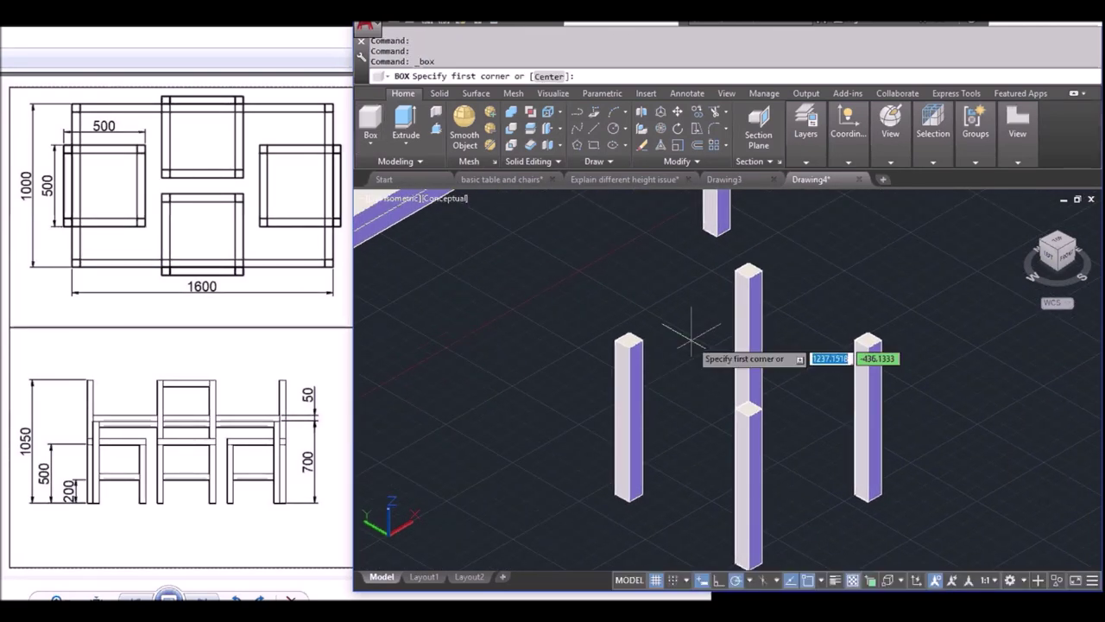
pyautogui.scroll(2, 629, 380)
pyautogui.click(604, 336)
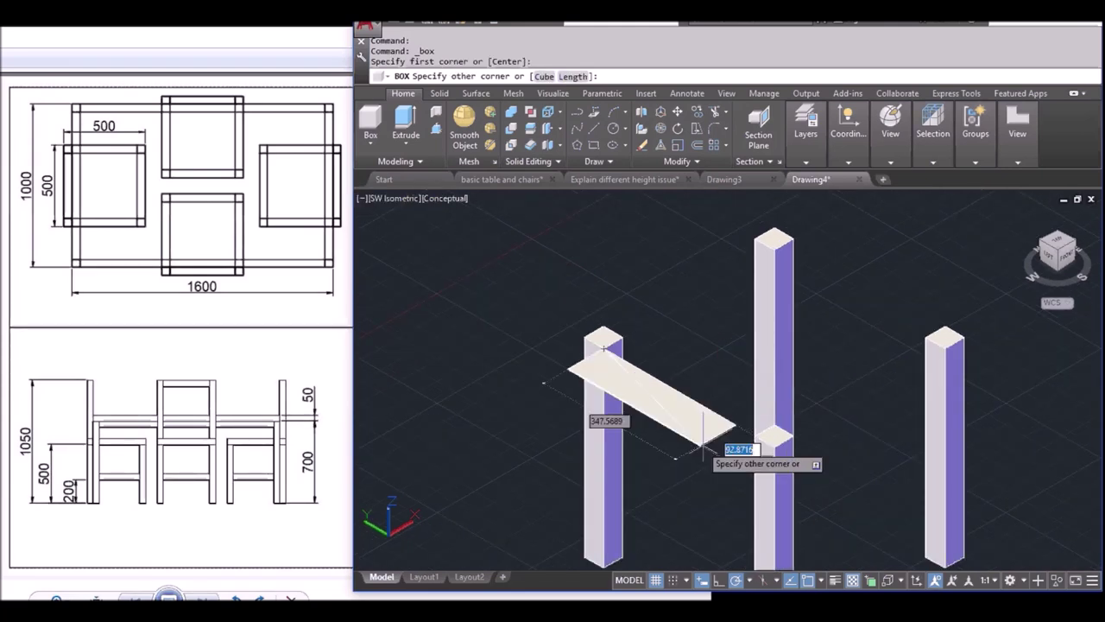
pyautogui.scroll(3, 752, 423)
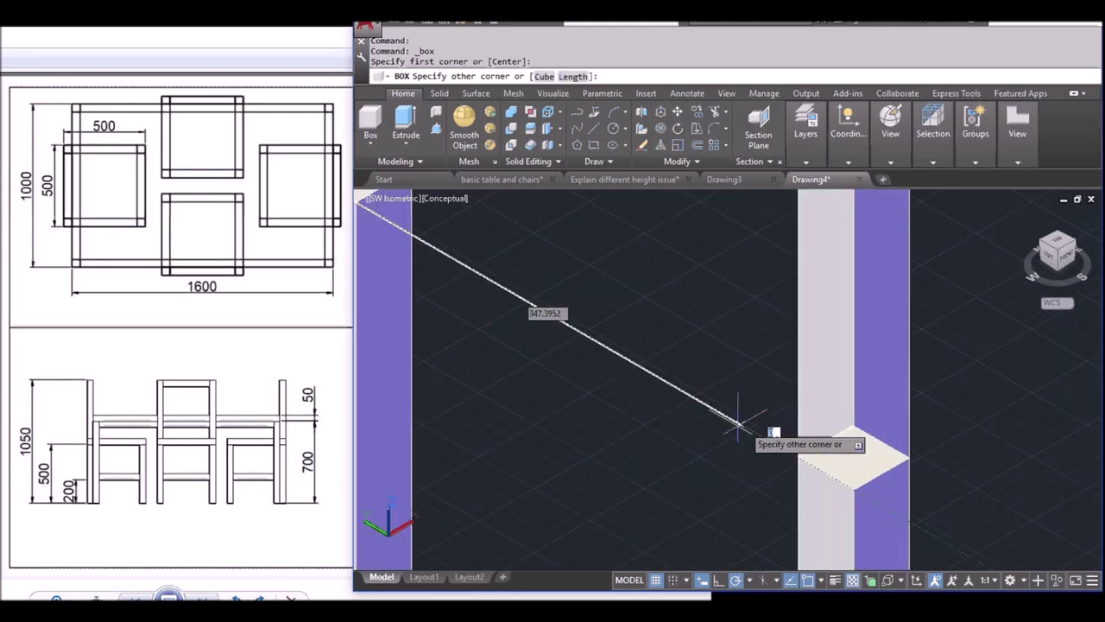
pyautogui.click(853, 424)
pyautogui.write('50')
pyautogui.press('Return')
pyautogui.scroll(-5, 772, 466)
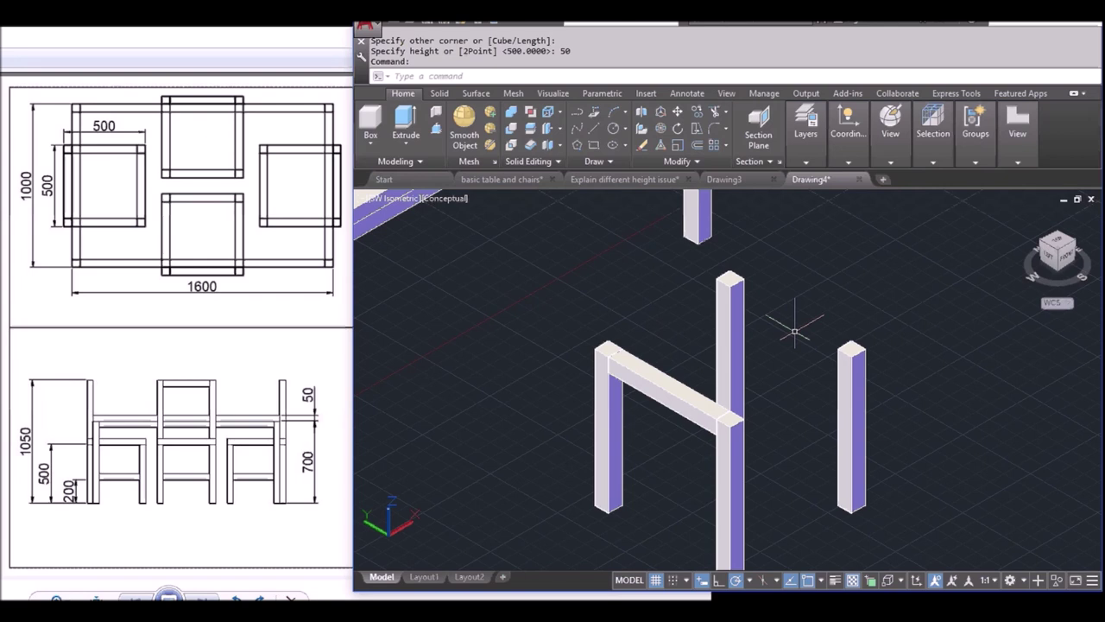
pyautogui.click(730, 294)
pyautogui.press('Escape')
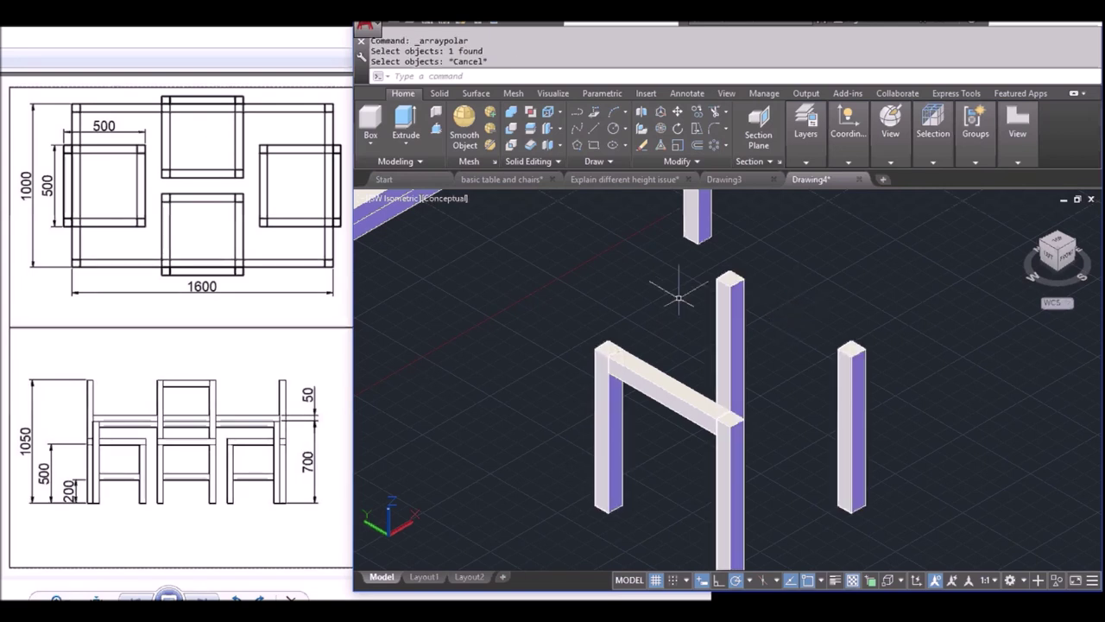
# - Polar-array the rail into 4 items centred midway between opposite leg corners
pyautogui.click(713, 148)
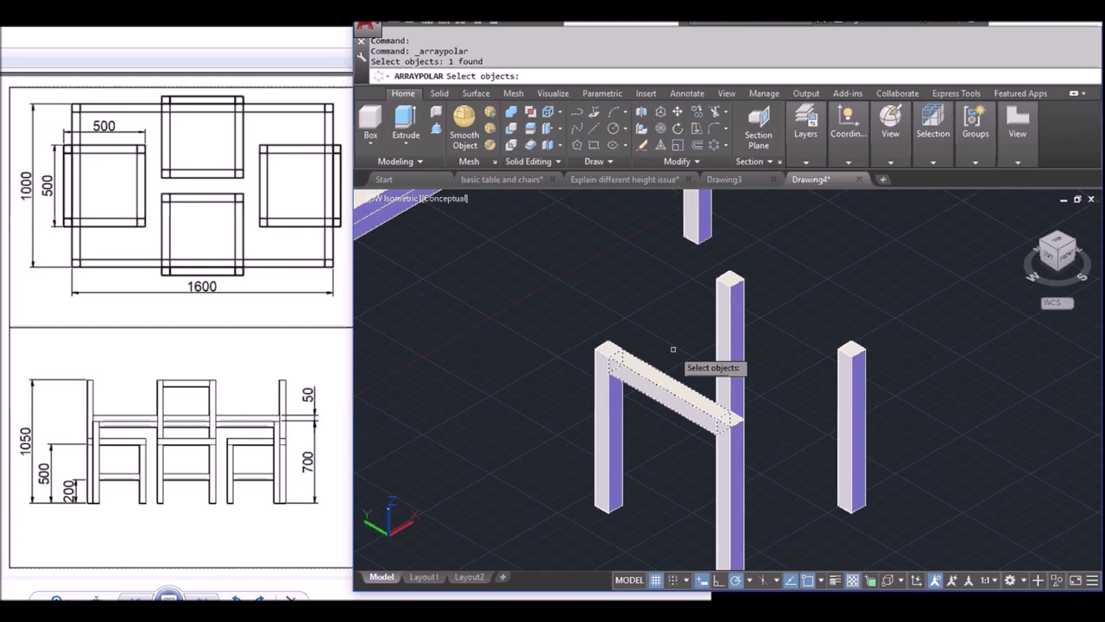
pyautogui.press('Return')
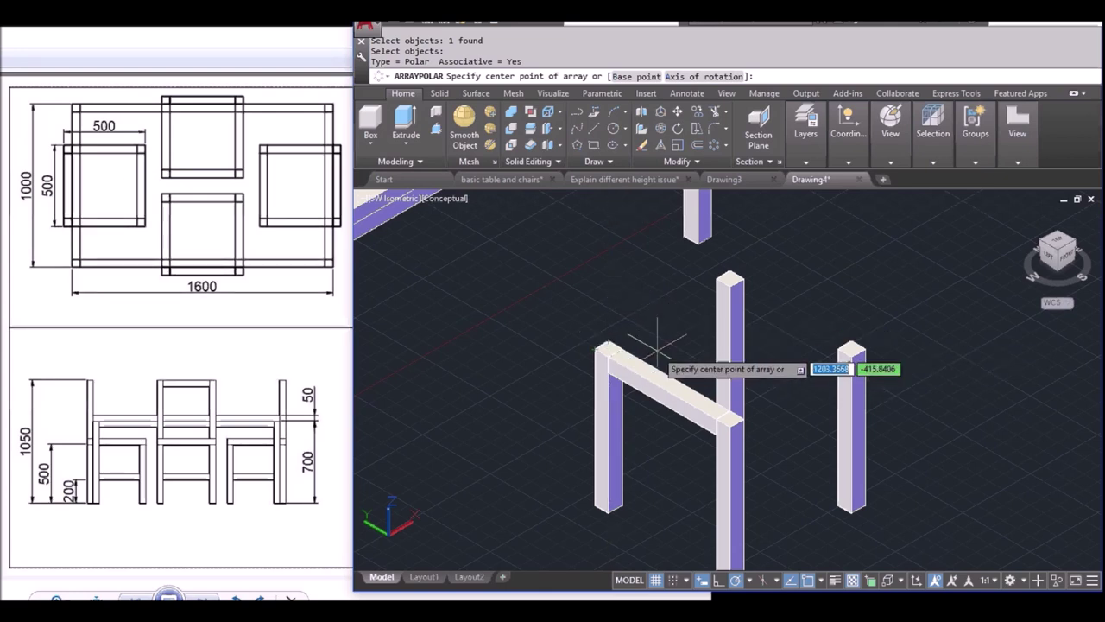
pyautogui.scroll(2, 643, 332)
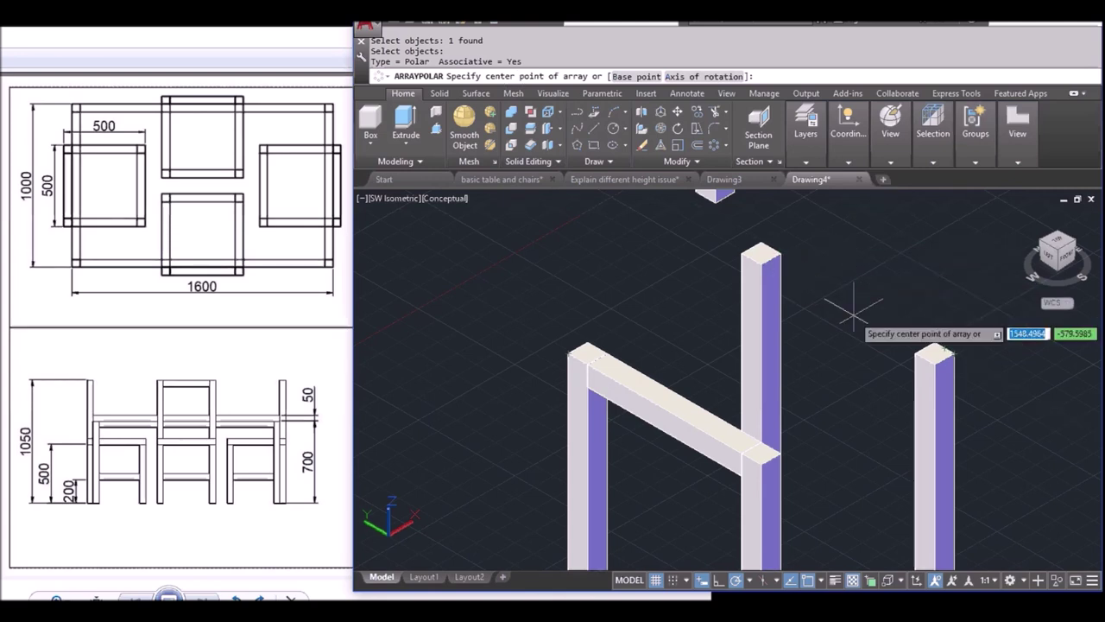
pyautogui.press('F8')
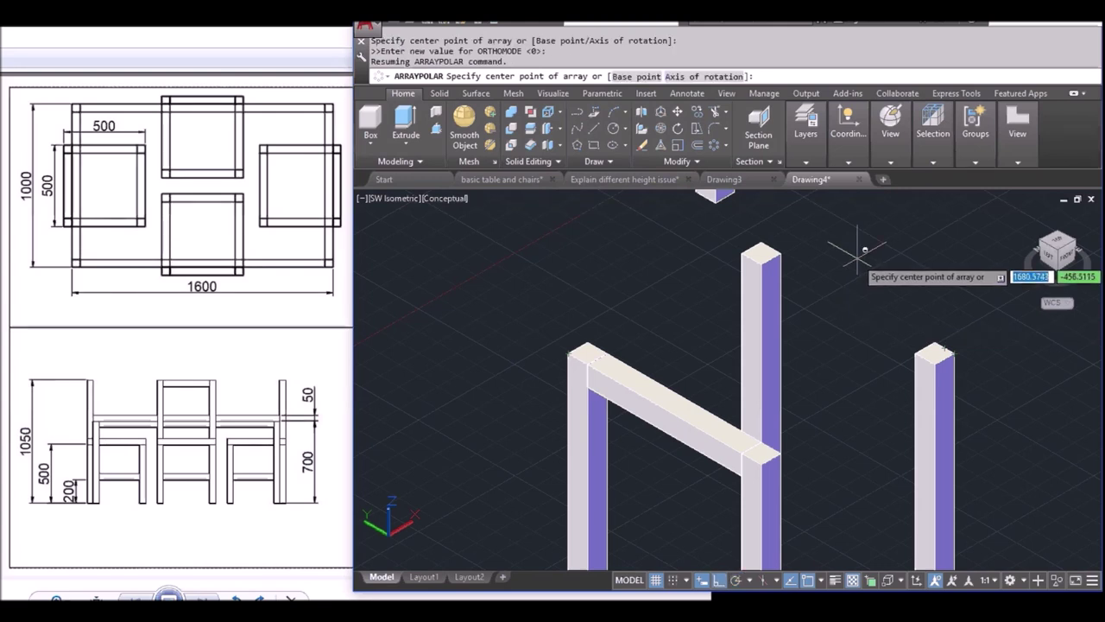
pyautogui.keyDown('shift'); pyautogui.rightClick(857, 253); pyautogui.keyUp('shift')
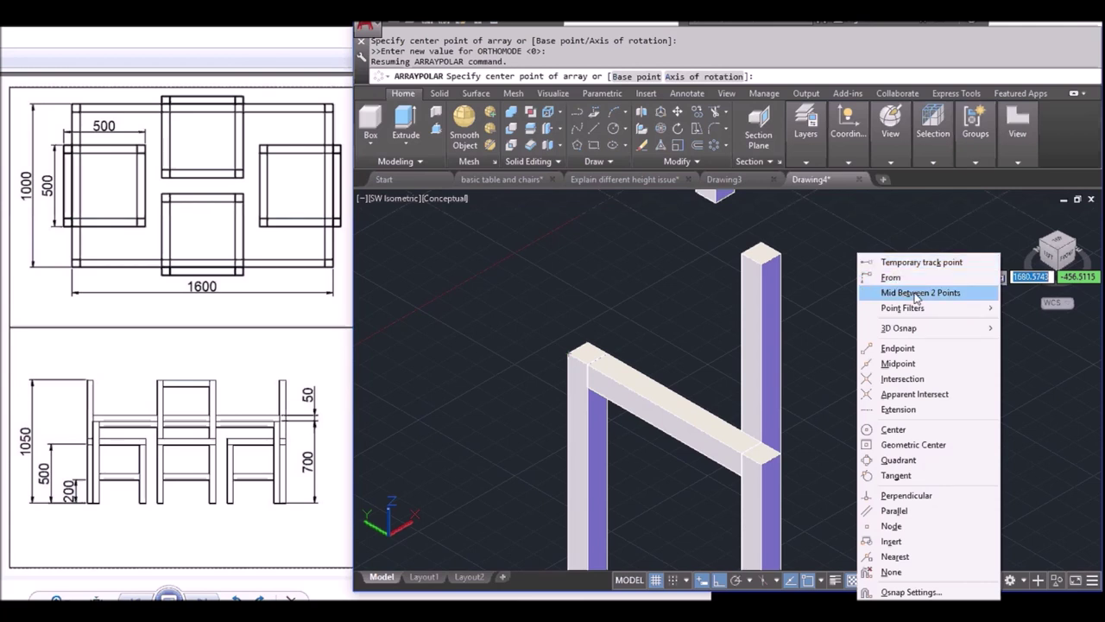
pyautogui.click(916, 294)
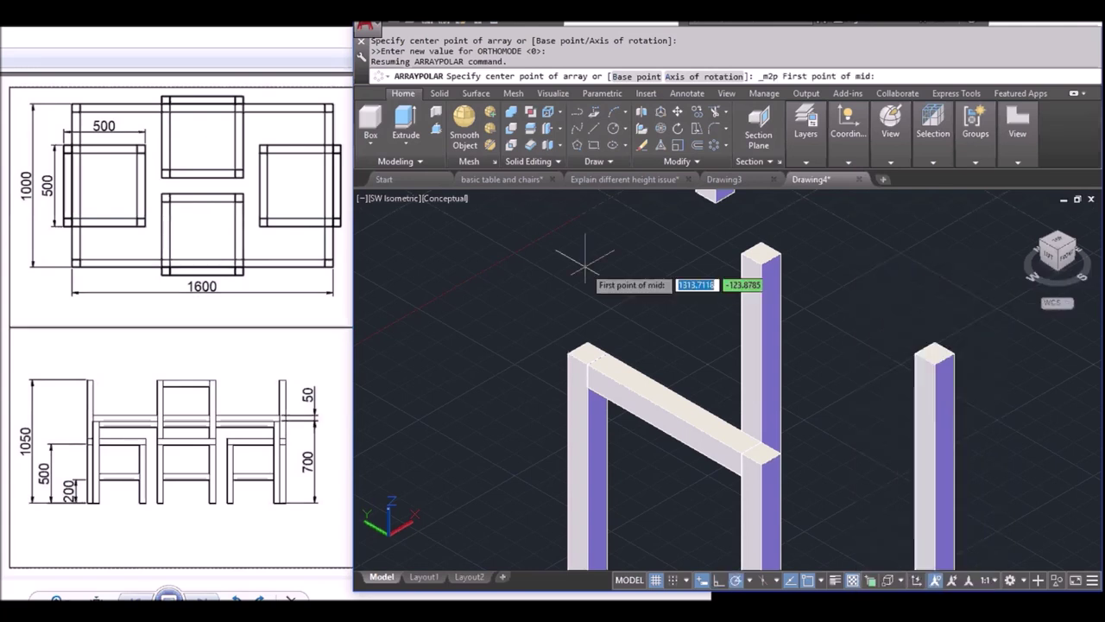
pyautogui.click(563, 355)
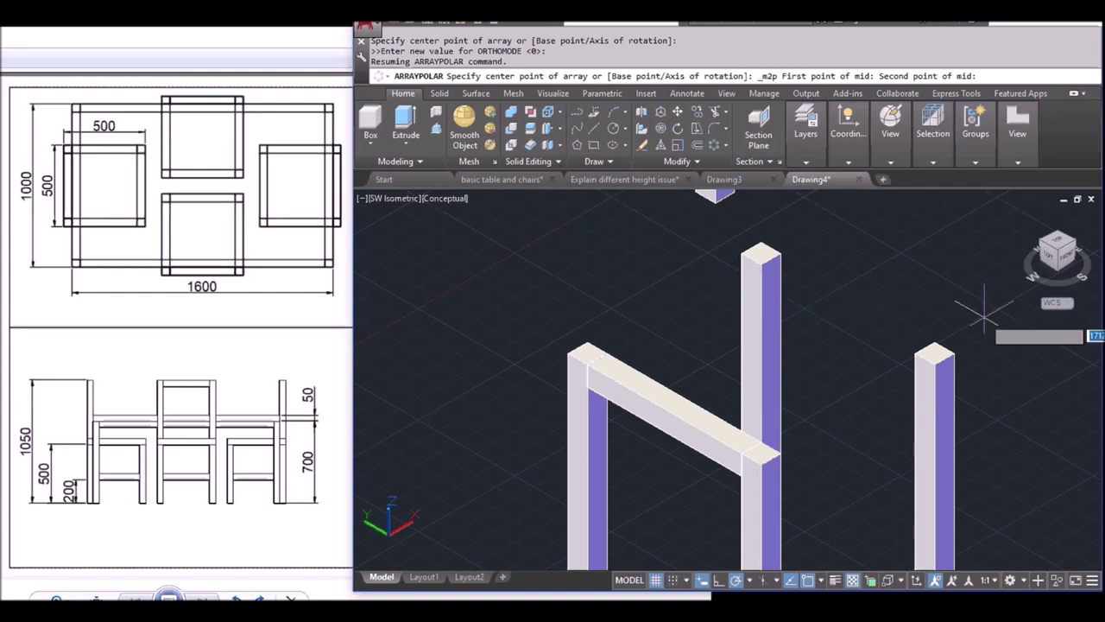
pyautogui.click(954, 354)
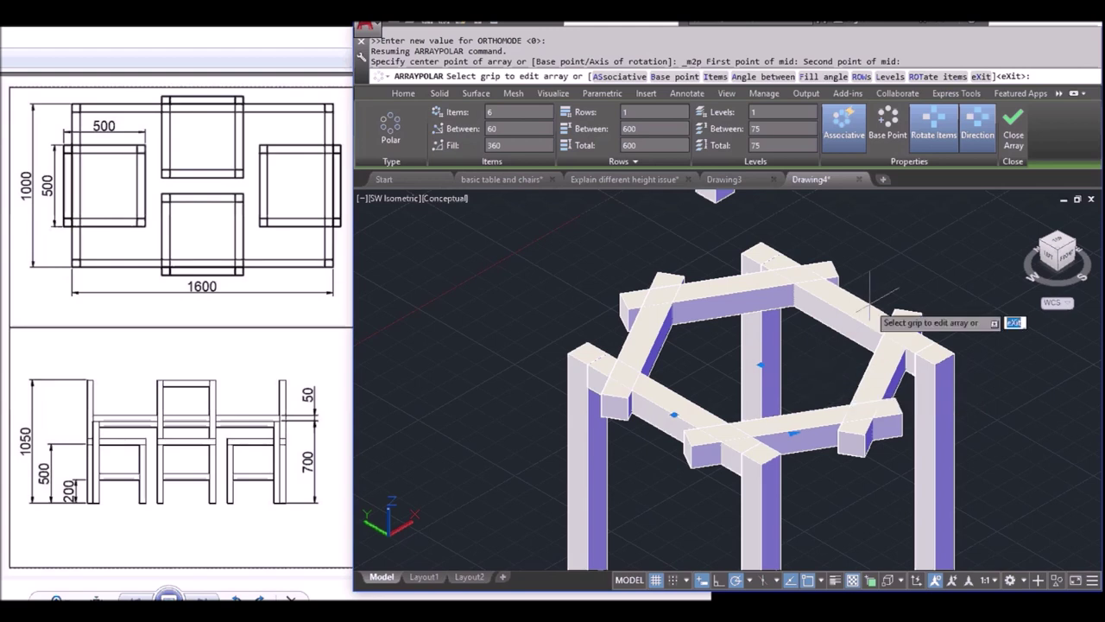
pyautogui.write('4')
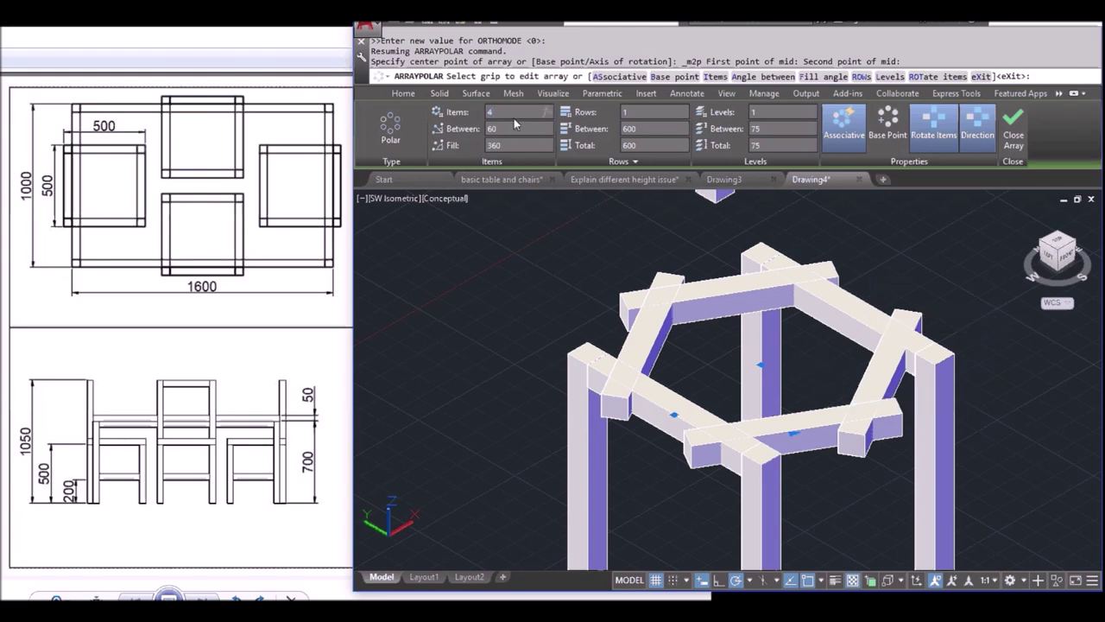
pyautogui.press('Return')
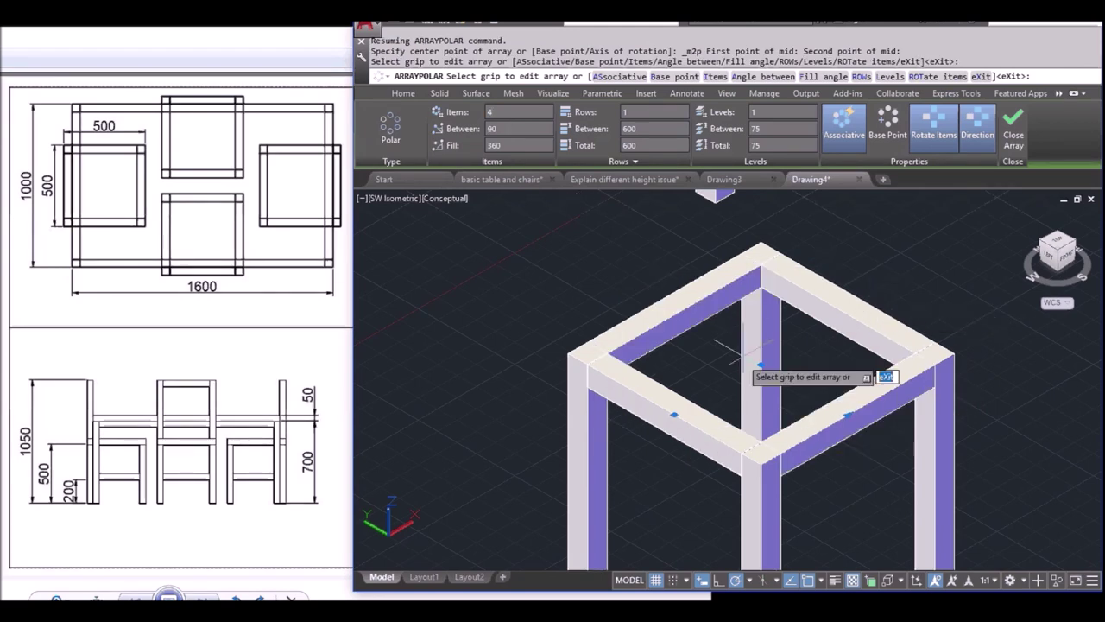
pyautogui.scroll(-2, 696, 347)
pyautogui.moveTo(695, 347); pyautogui.dragTo(662, 341, button='middle')
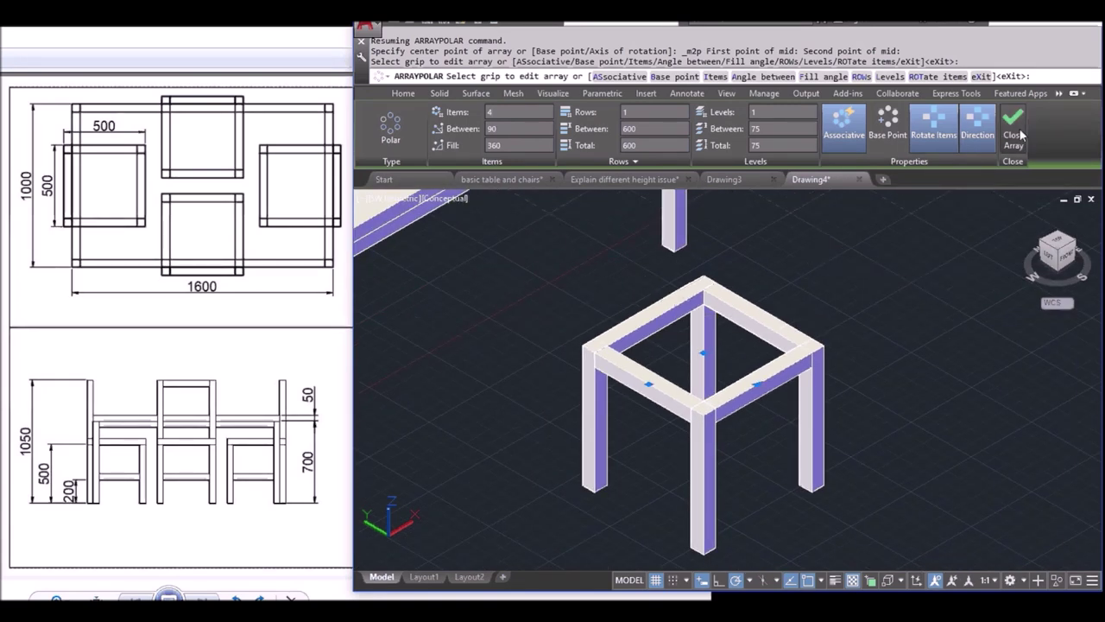
pyautogui.click(1014, 128)
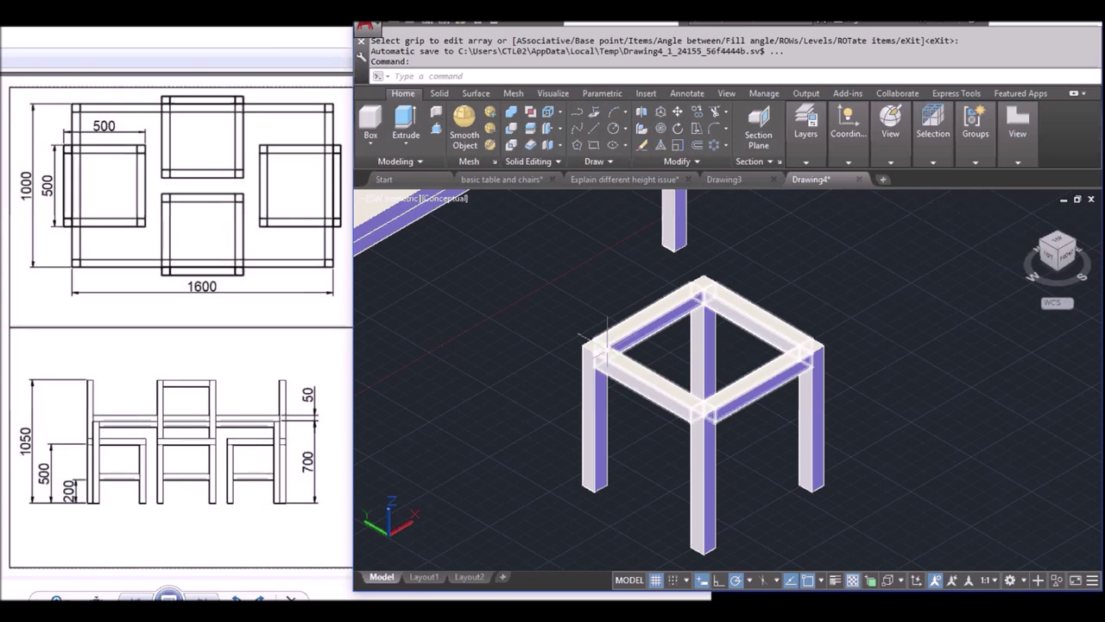
# - Cap the chair's rail frame with a 50-thick box seat spanning its outer corners
pyautogui.click(370, 123)
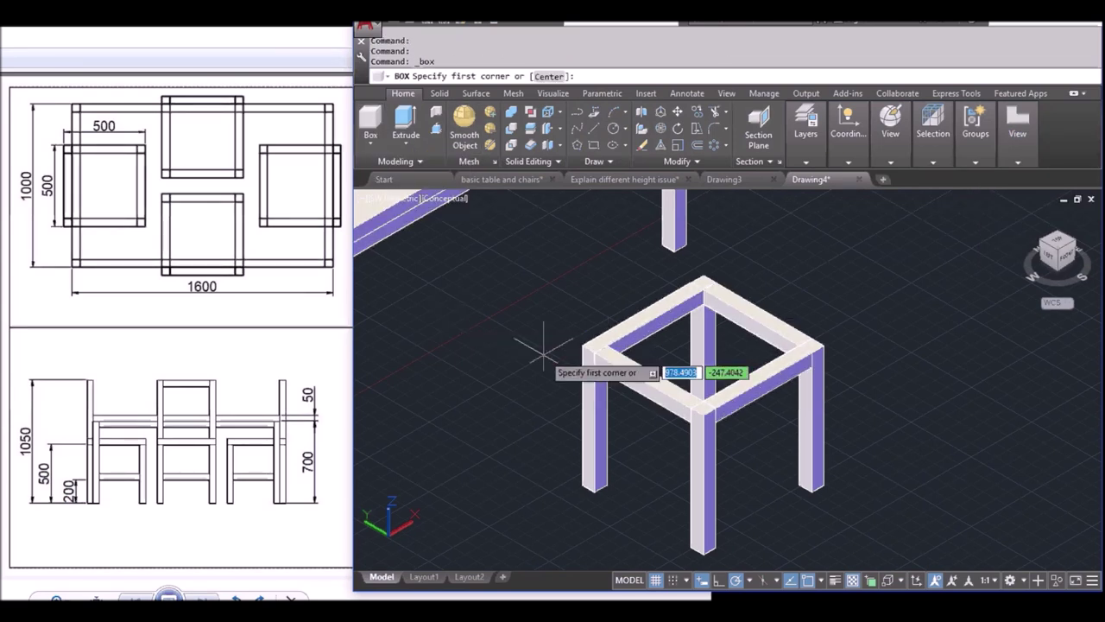
pyautogui.click(583, 346)
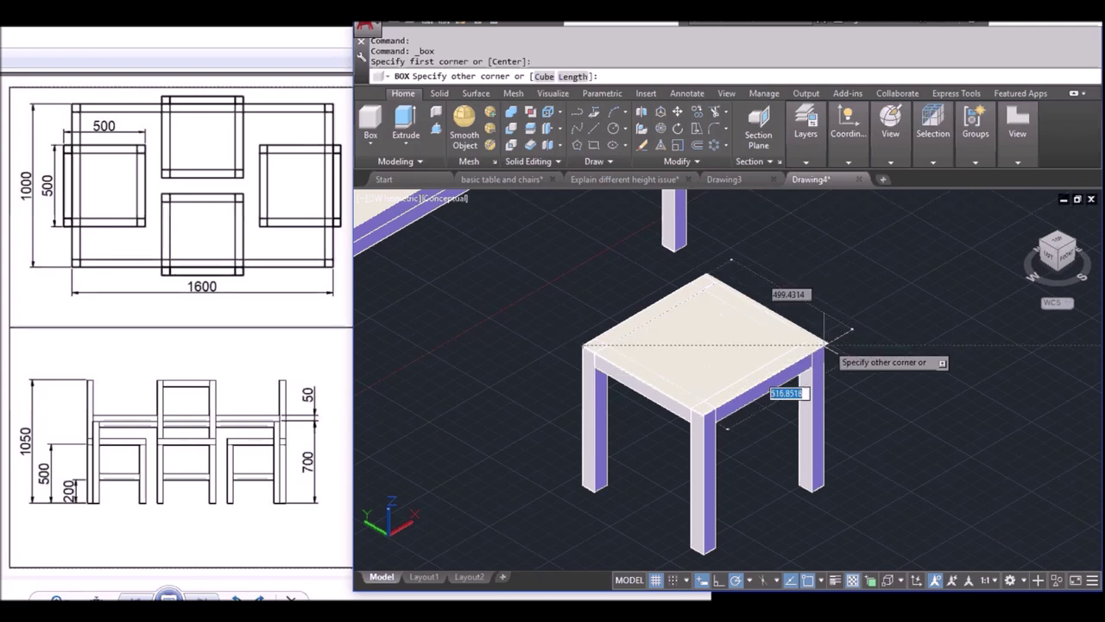
pyautogui.click(825, 344)
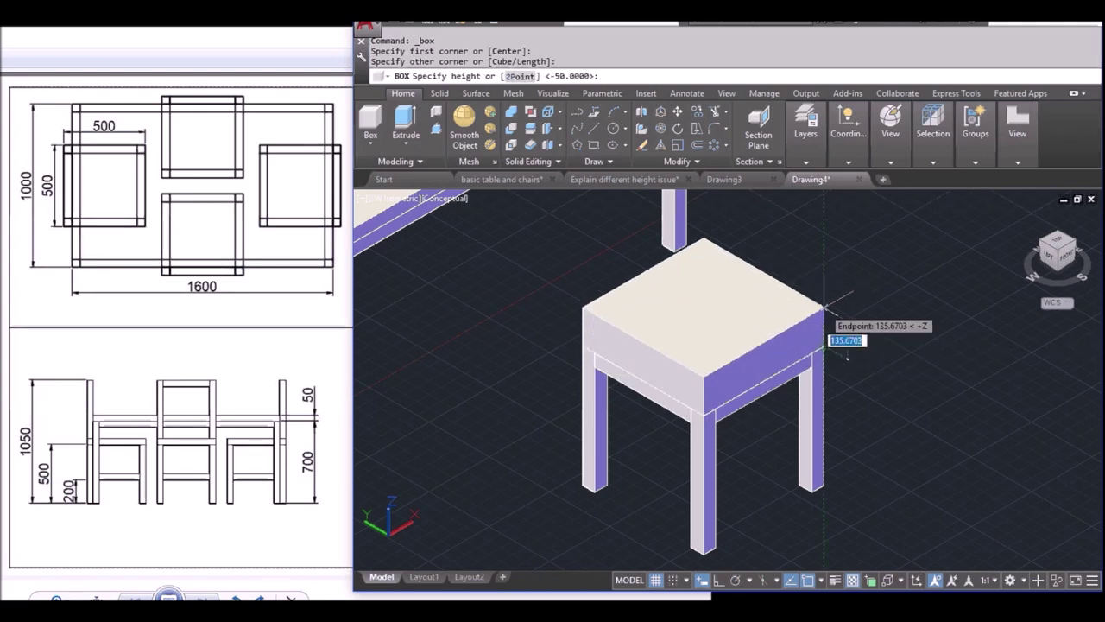
pyautogui.write('50')
pyautogui.press('Return')
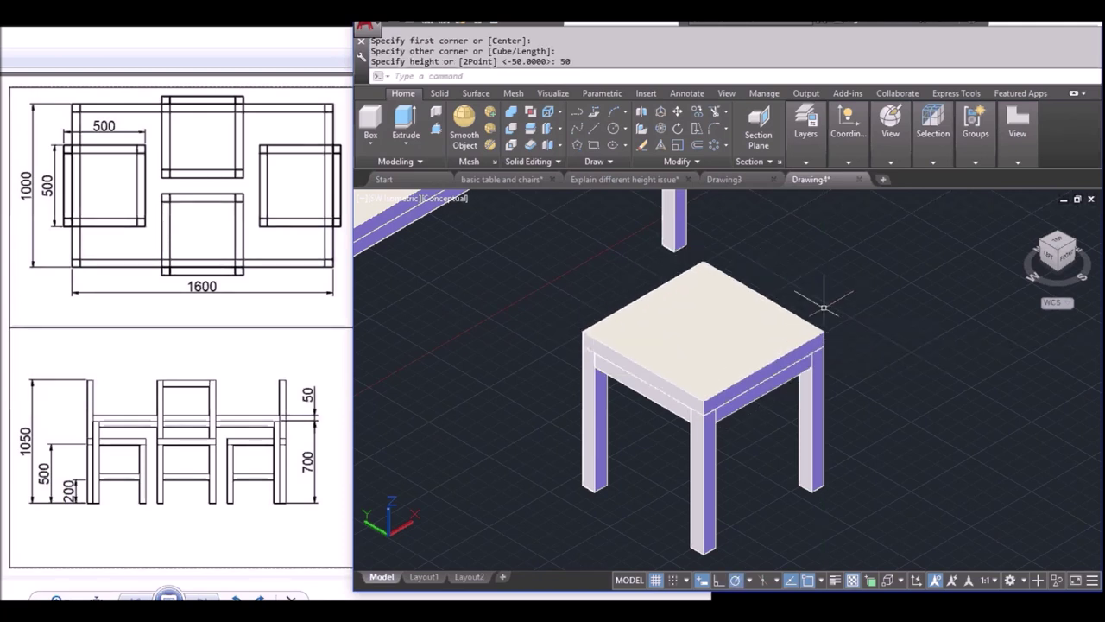
pyautogui.moveTo(824, 307); pyautogui.dragTo(824, 267, button='middle')
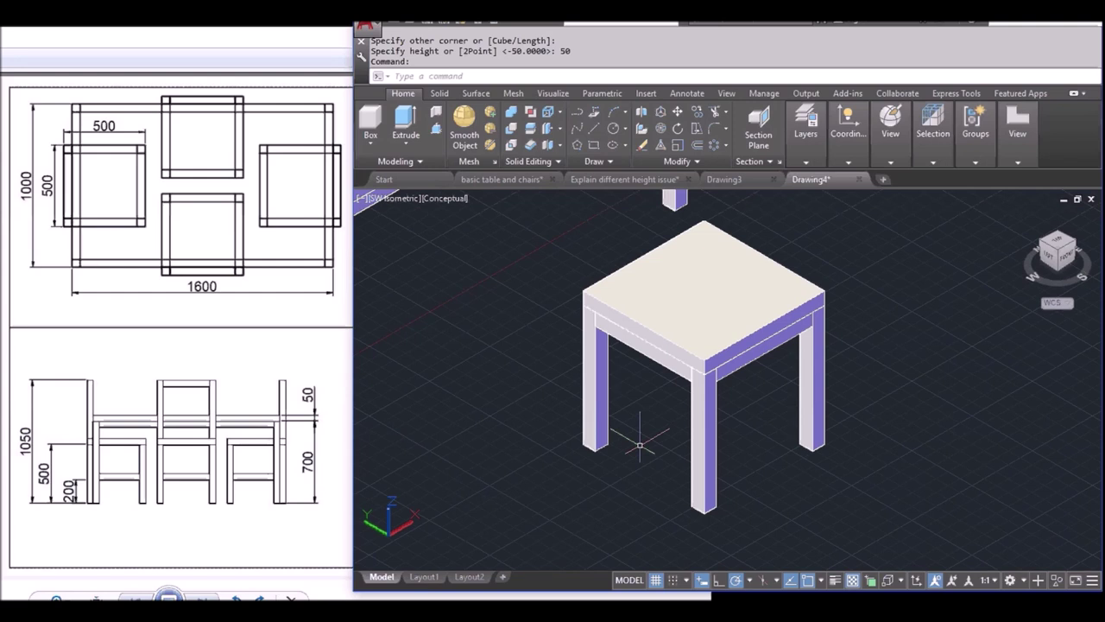
pyautogui.write('c')
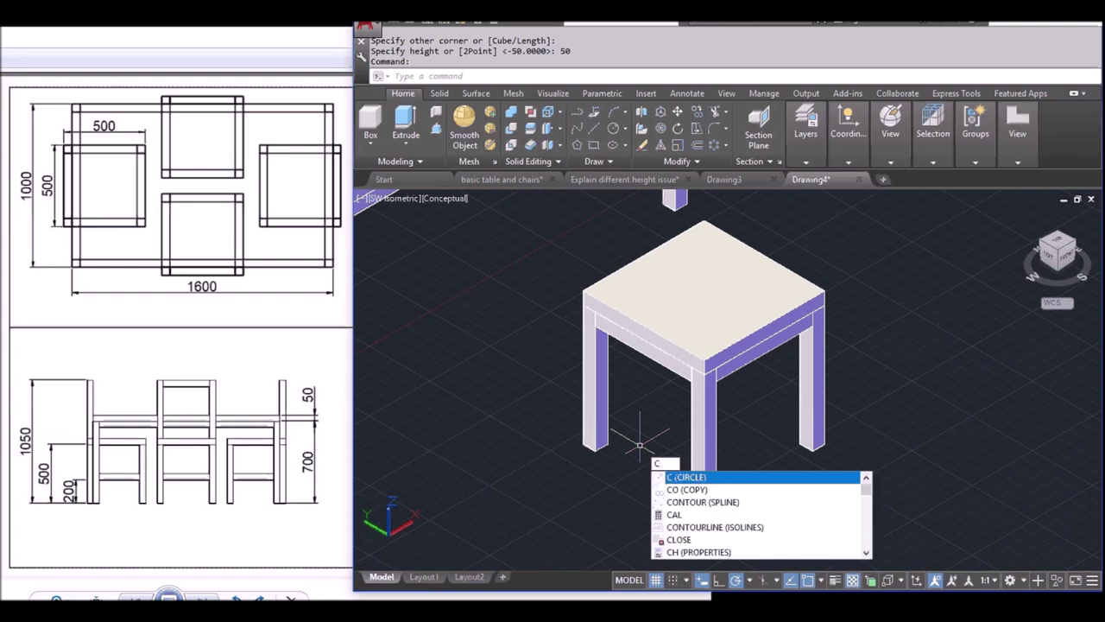
pyautogui.write('o')
# - Copy the rail frame with displacement 0,0,-300 to form a lower stretcher
pyautogui.press('Return')
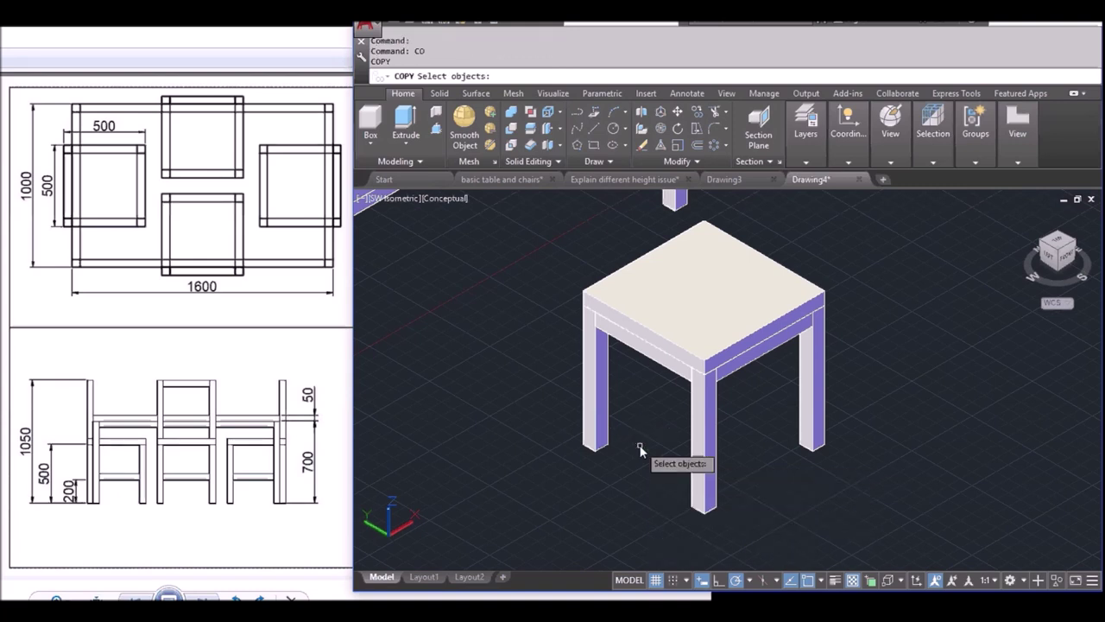
pyautogui.click(646, 370)
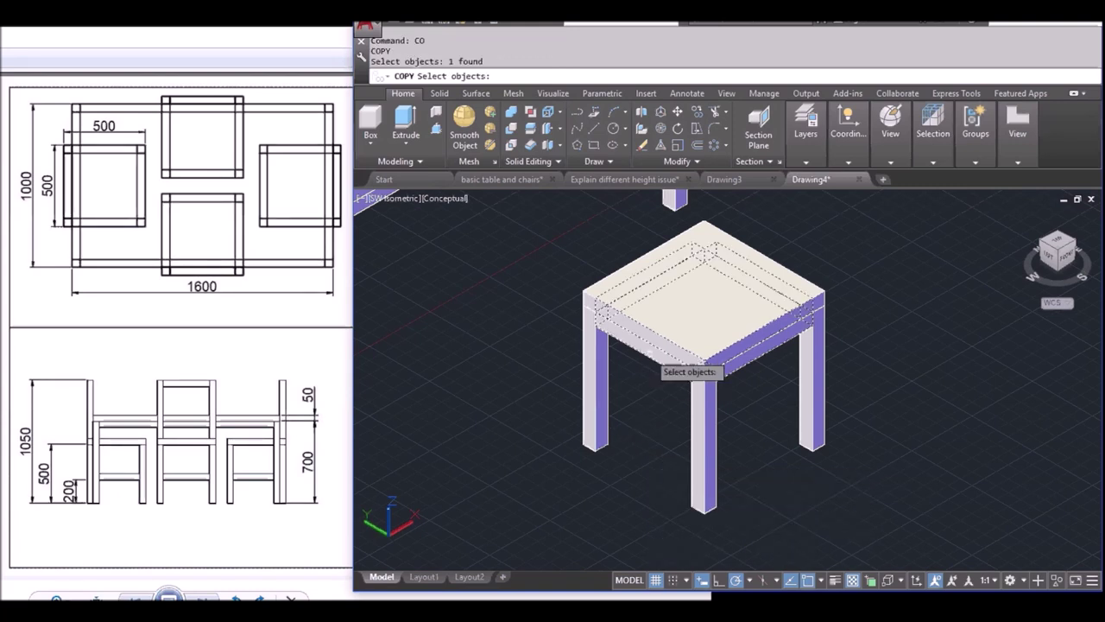
pyautogui.press('Return')
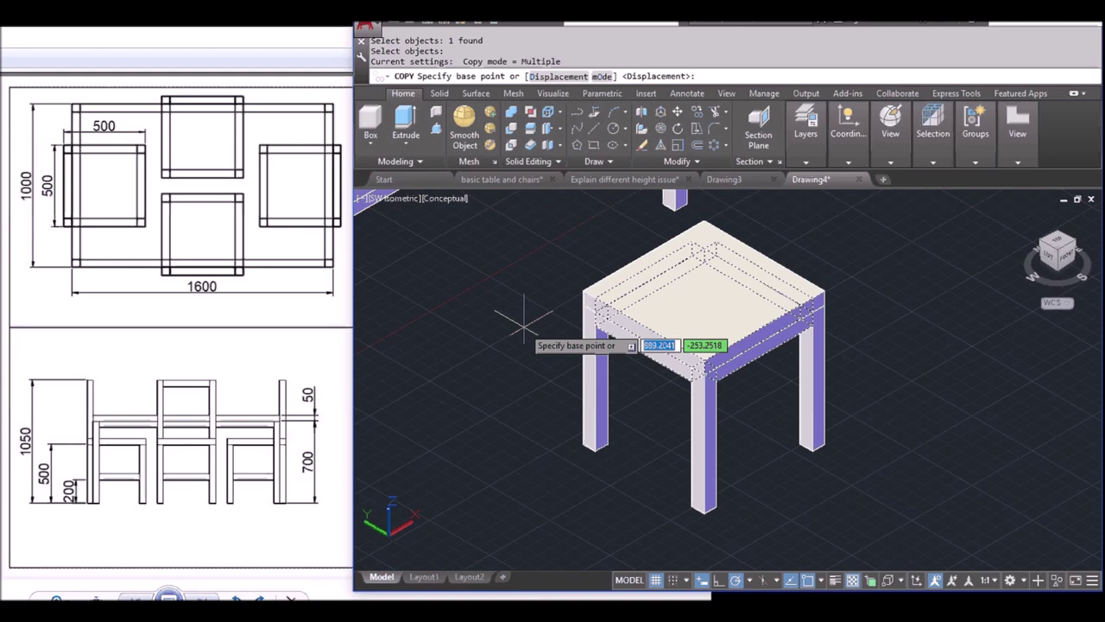
pyautogui.write('0')
pyautogui.press('Tab')
pyautogui.write('0')
pyautogui.press('Tab')
pyautogui.write('-30')
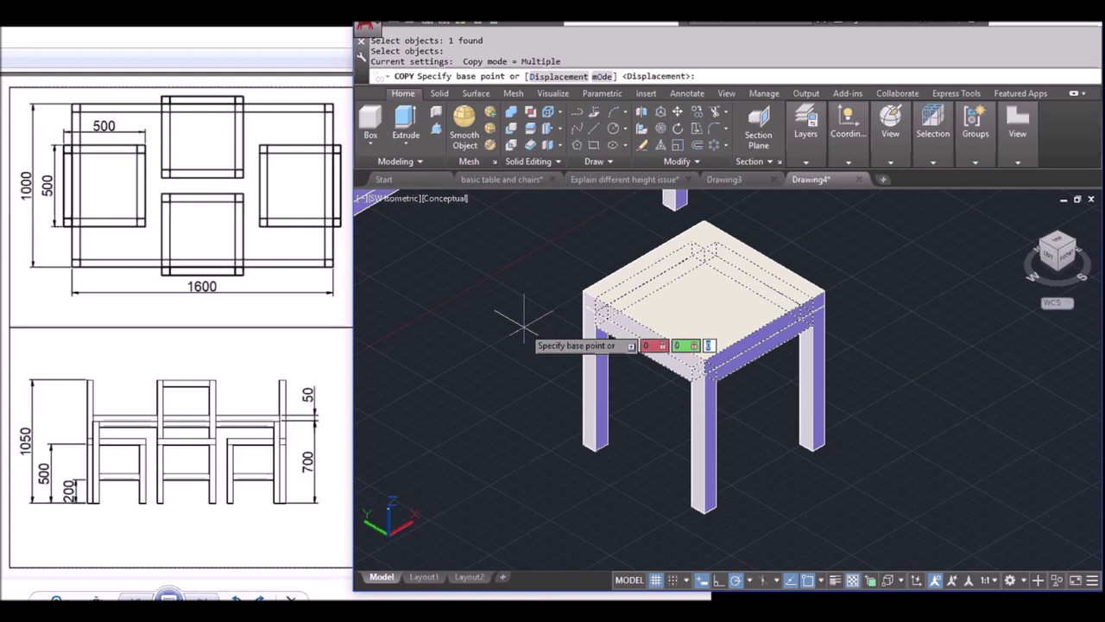
pyautogui.write('0')
pyautogui.press('Return')
pyautogui.press('Return')
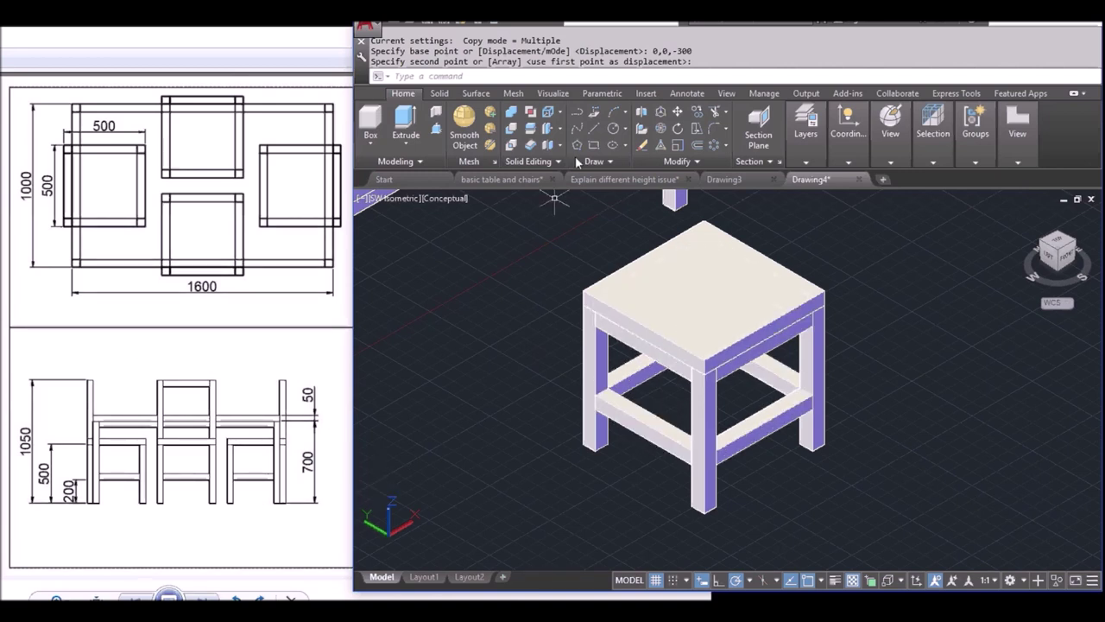
pyautogui.moveTo(530, 63)
pyautogui.mouseDown()
pyautogui.moveTo(563, 52)
pyautogui.moveTo(685, 61)
pyautogui.mouseUp()
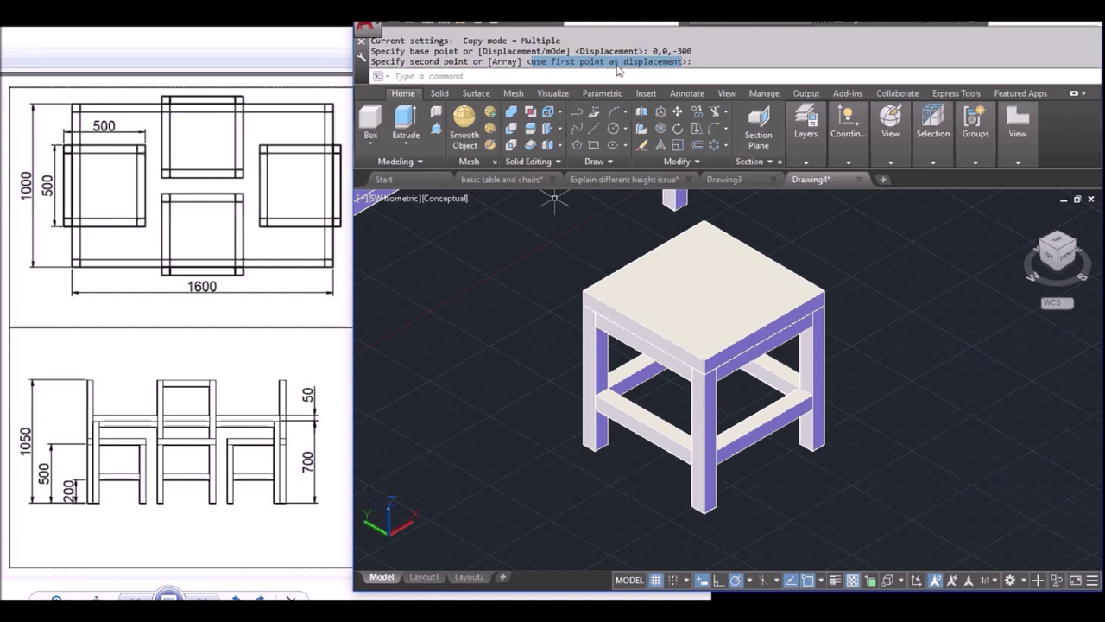
pyautogui.click(542, 393)
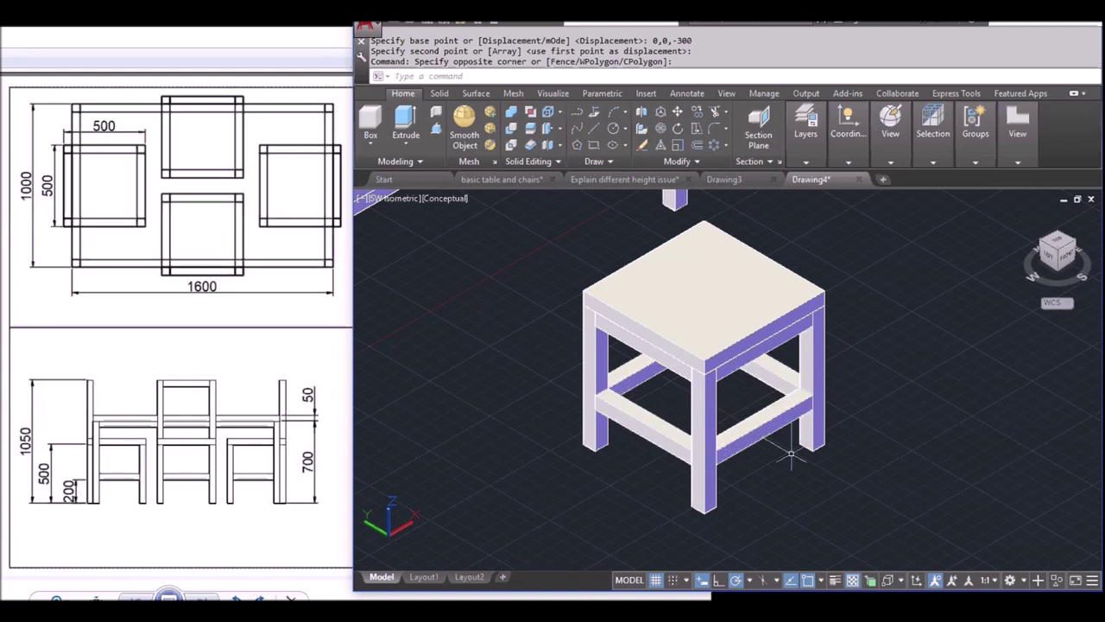
# - Explode the lower stretcher array into separate rail solids using X
pyautogui.write('x')
pyautogui.press('Return')
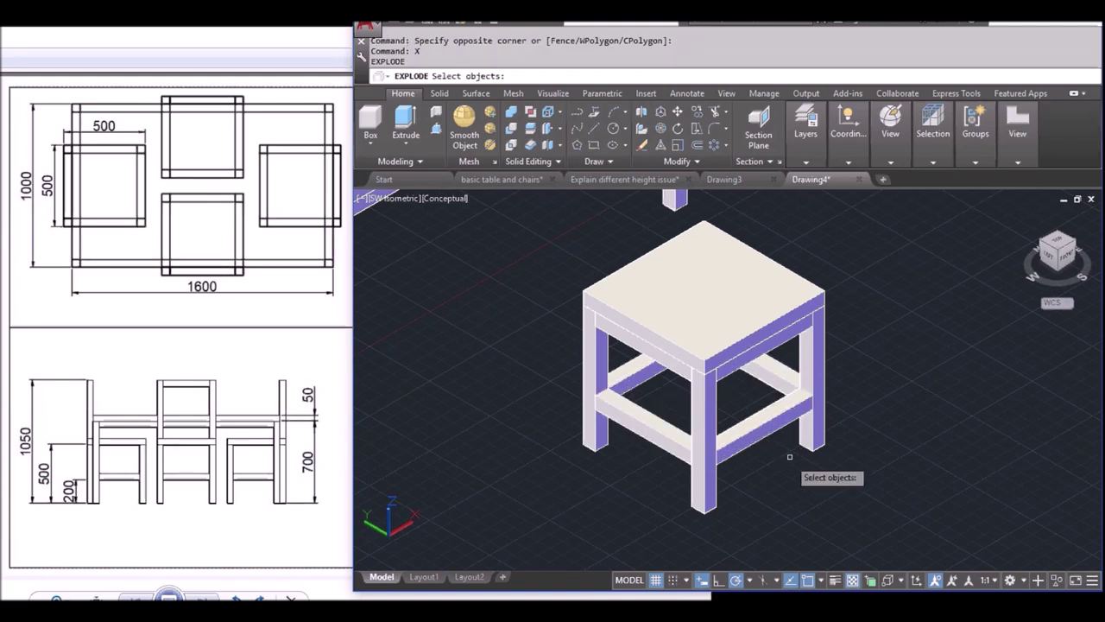
pyautogui.click(704, 420)
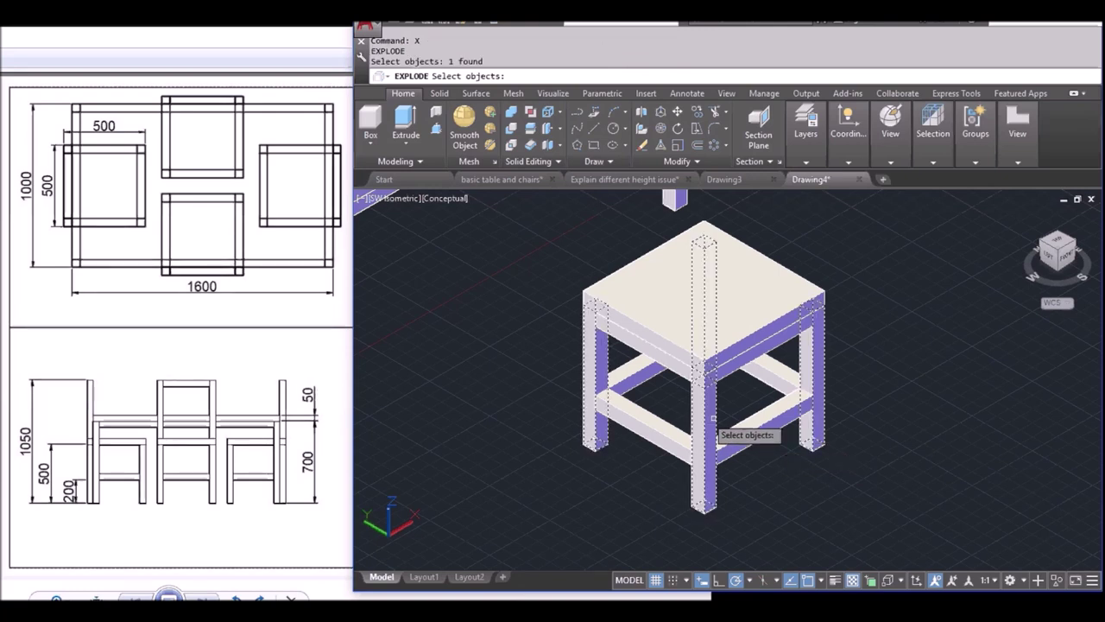
pyautogui.press('Return')
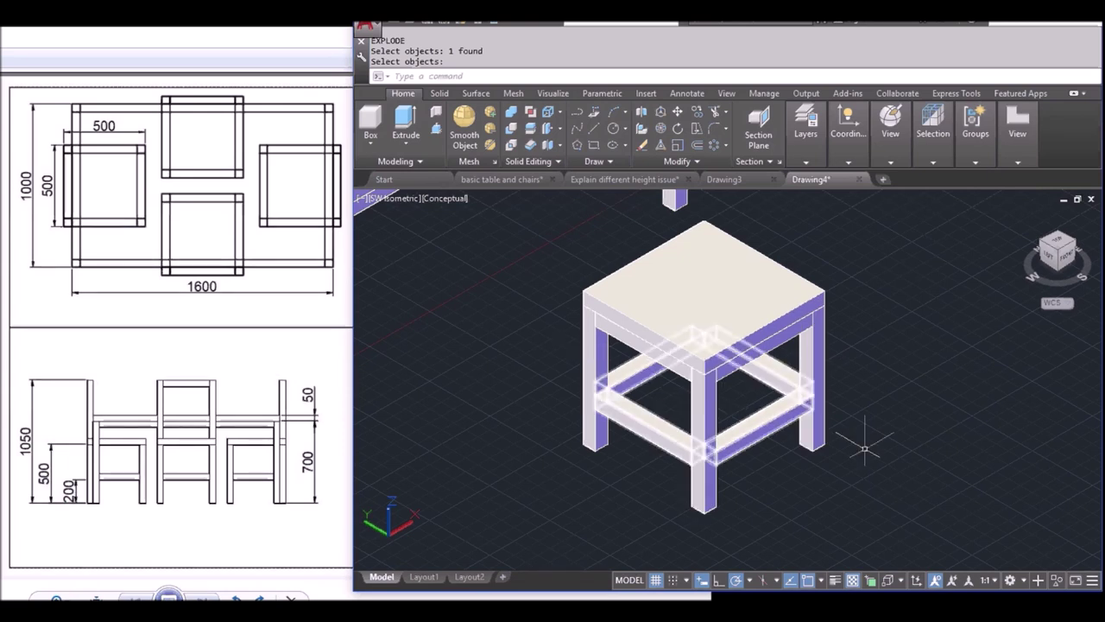
# - Select the front and right chair legs for copying with CO
pyautogui.write('co')
pyautogui.press('Return')
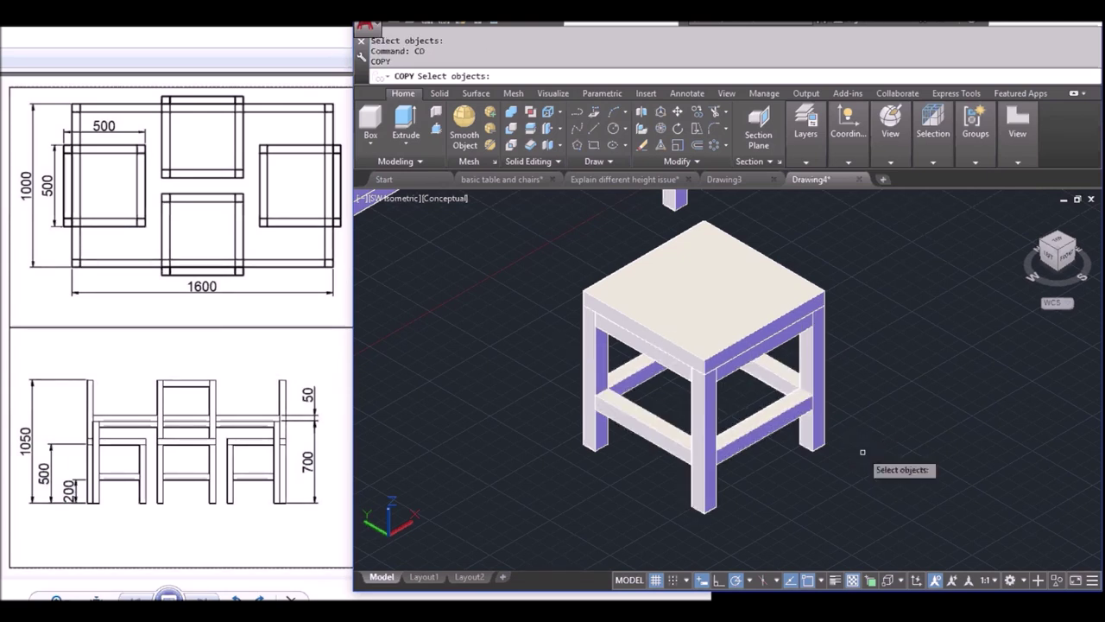
pyautogui.click(711, 489)
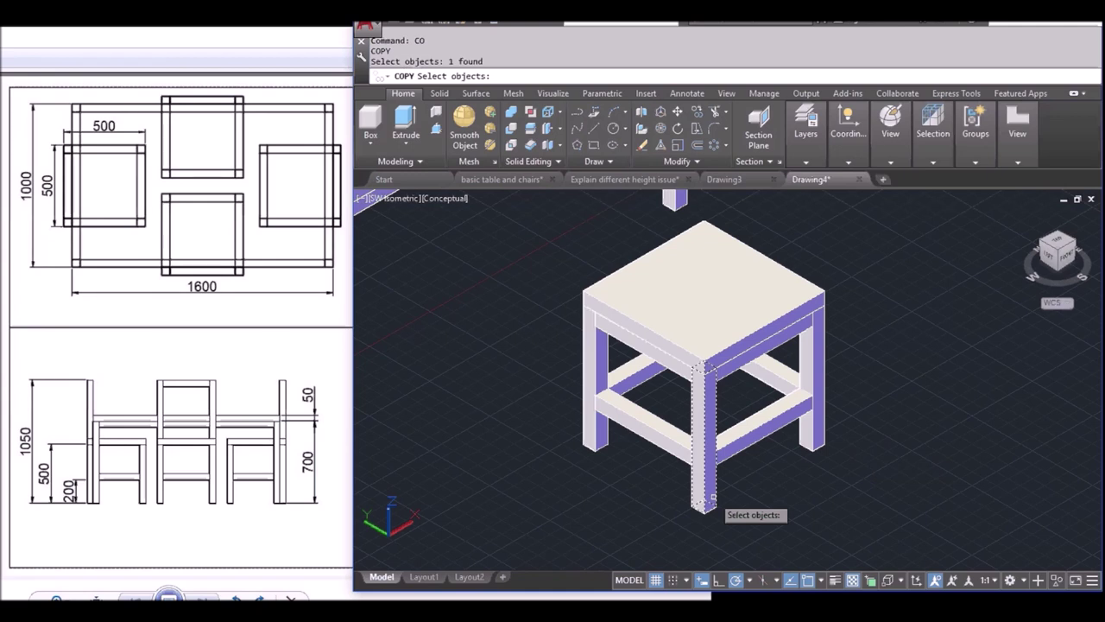
pyautogui.click(818, 432)
pyautogui.press('Return')
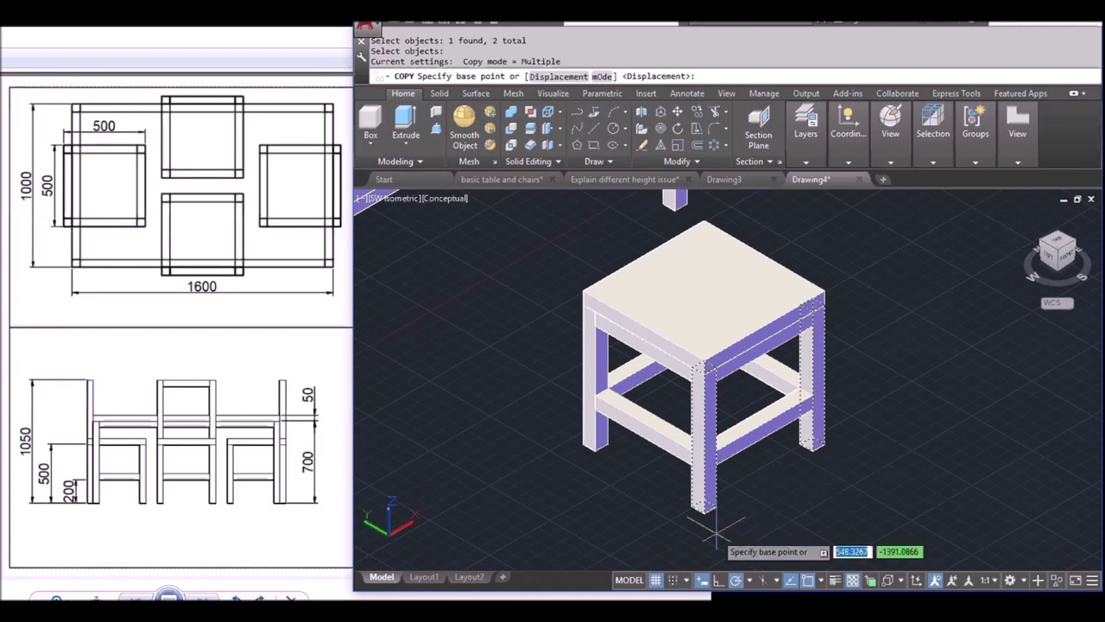
# - Copy the two legs from their bottom corner up to the seat-top corner as back uprights
pyautogui.scroll(3, 696, 521)
pyautogui.click(694, 490)
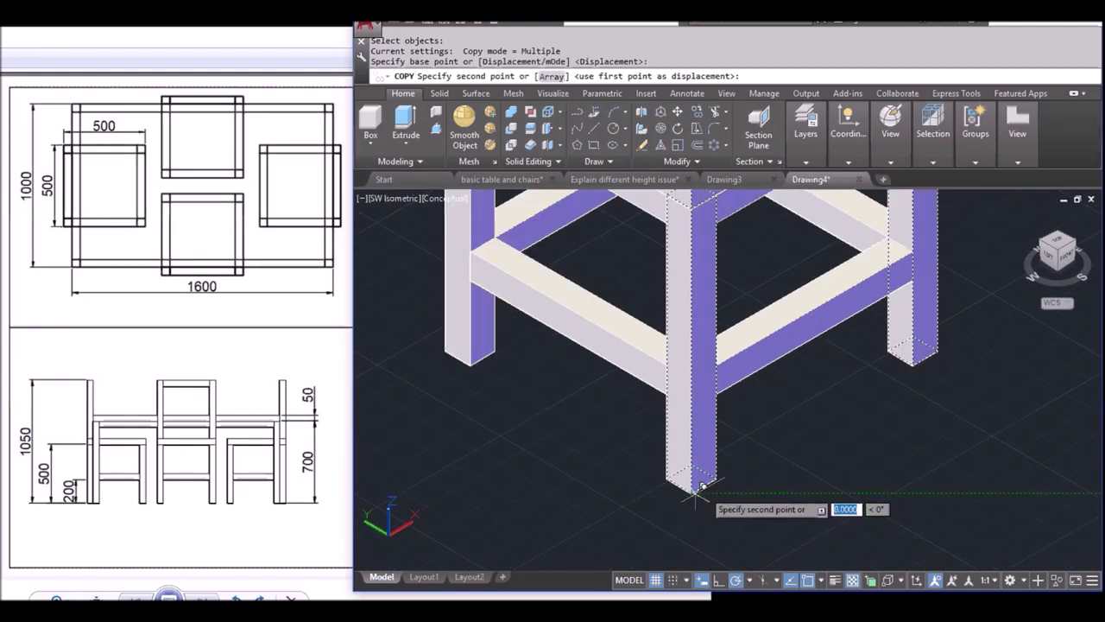
pyautogui.scroll(-4, 699, 481)
pyautogui.scroll(5, 826, 424)
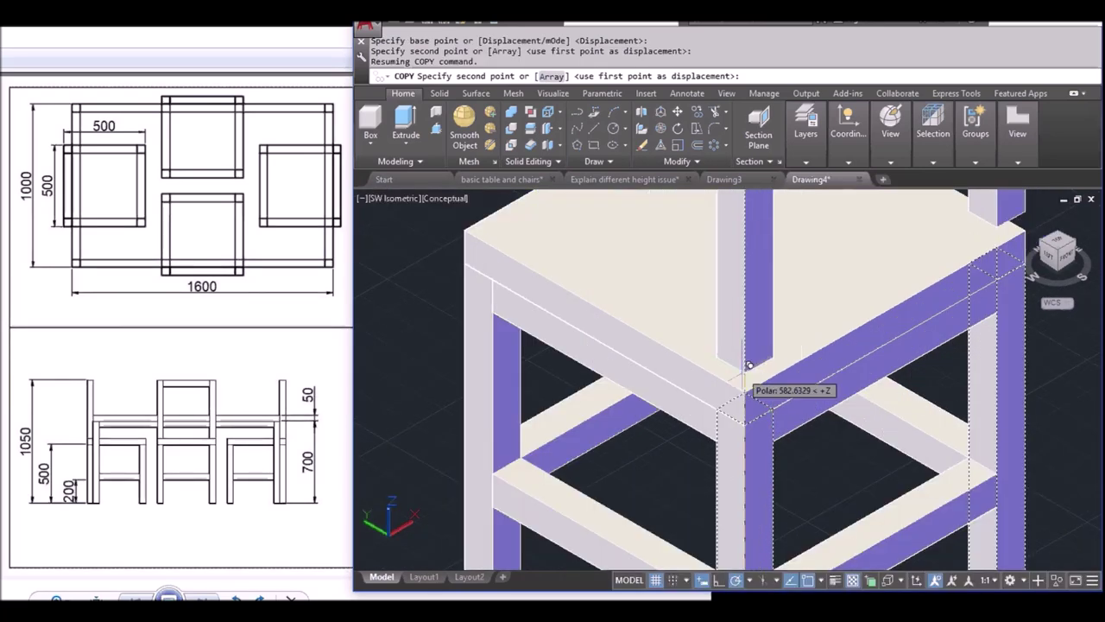
pyautogui.click(745, 391)
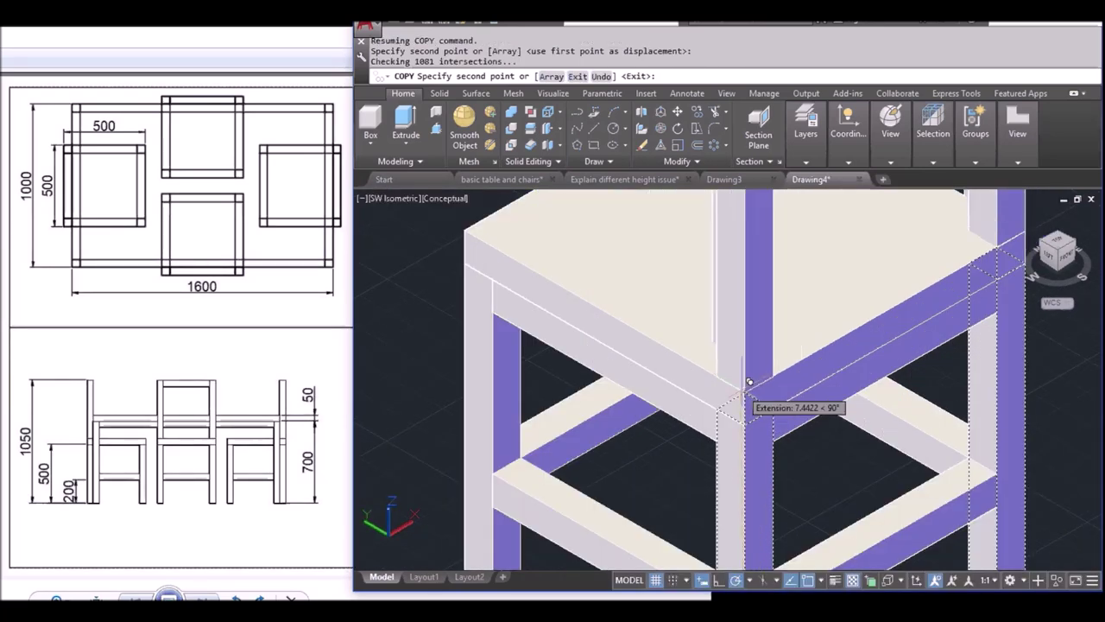
pyautogui.scroll(-3, 1002, 414)
pyautogui.press('Return')
pyautogui.scroll(-2, 967, 412)
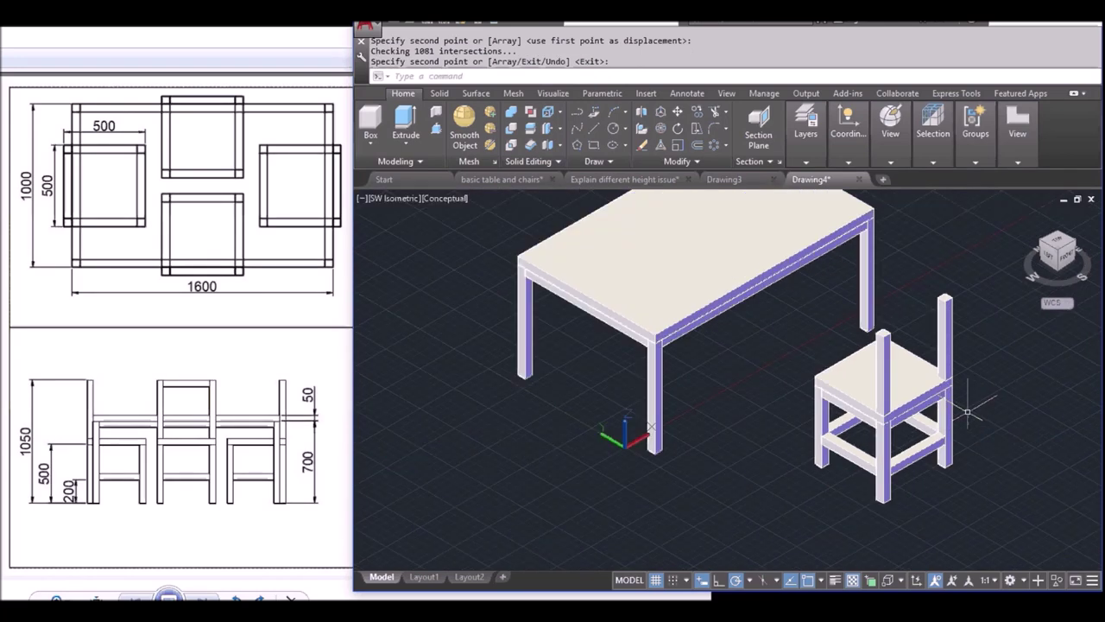
pyautogui.press('Return')
pyautogui.scroll(3, 968, 412)
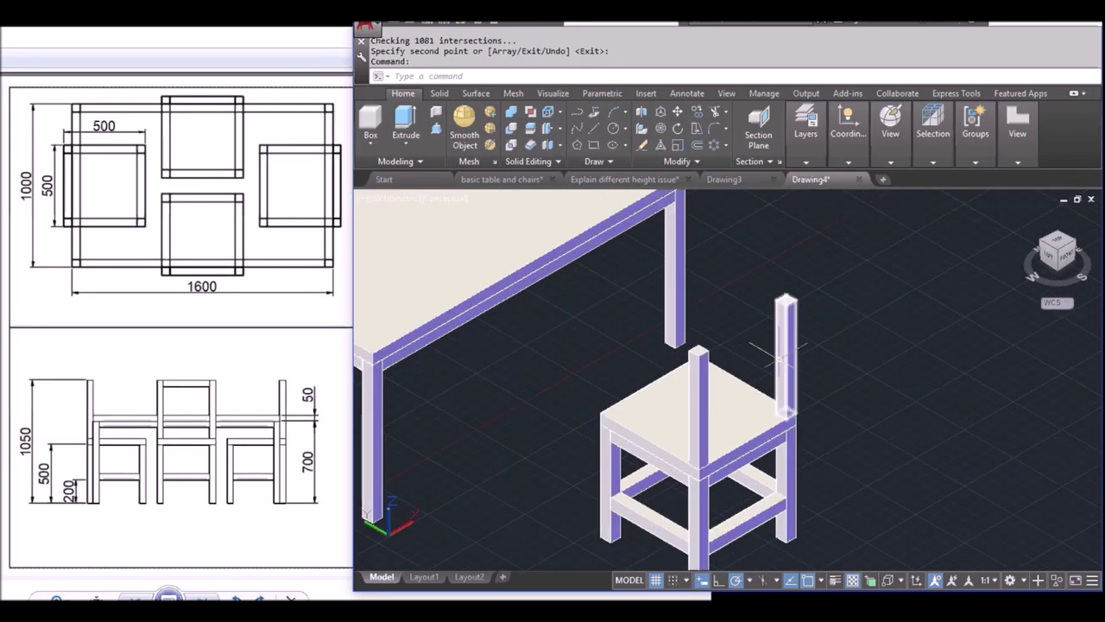
pyautogui.click(373, 119)
pyautogui.scroll(3, 739, 310)
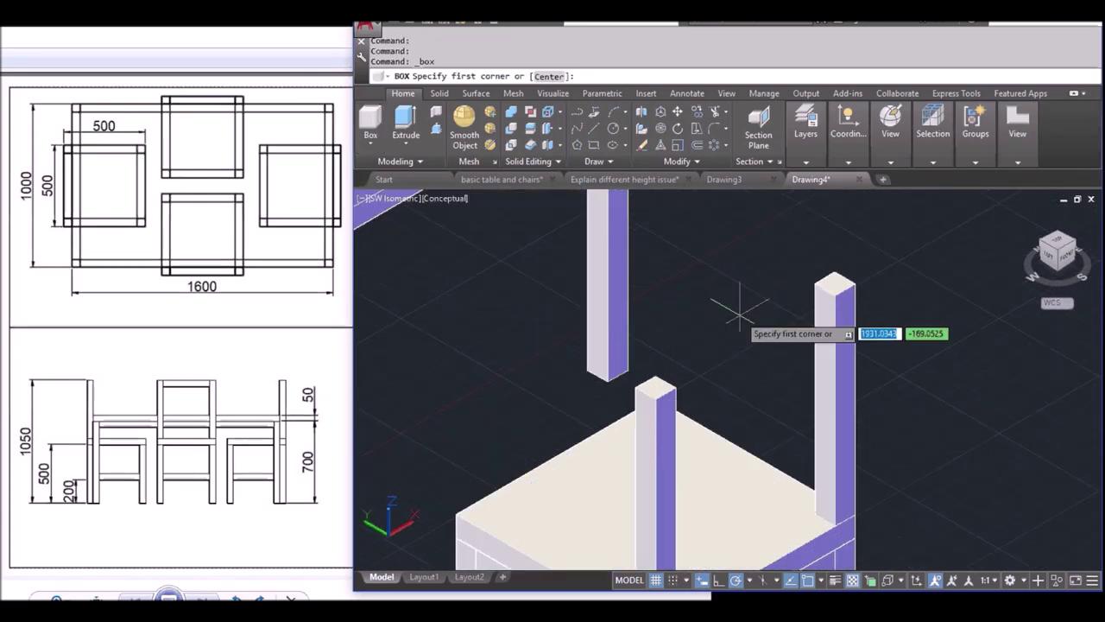
# - Join the two back post tops with a 50-high box rail
pyautogui.click(654, 376)
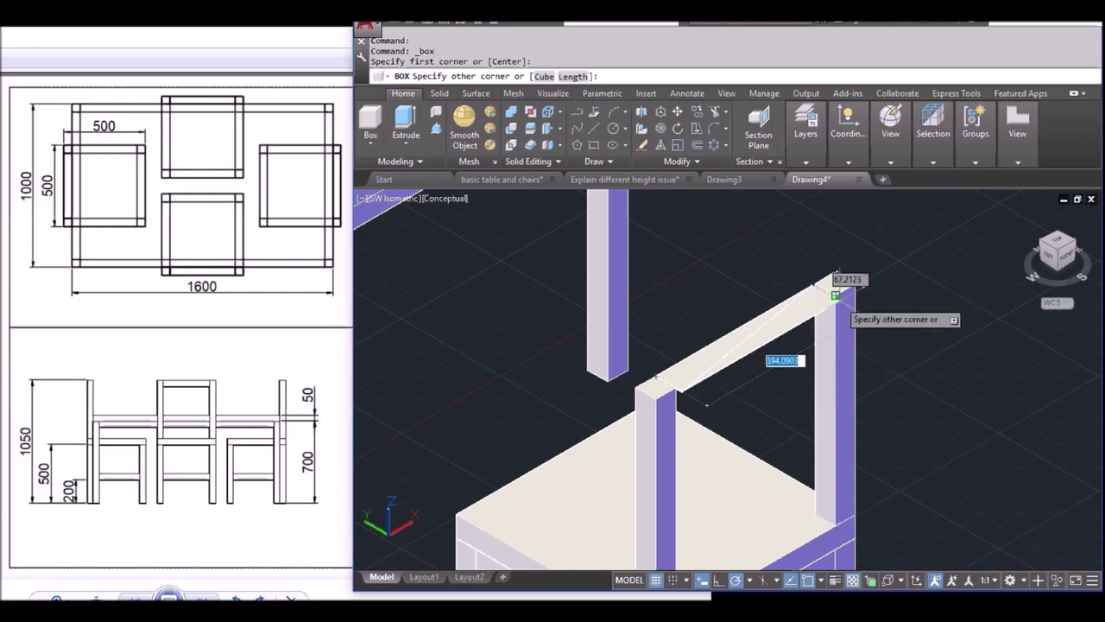
pyautogui.click(835, 291)
pyautogui.write('50')
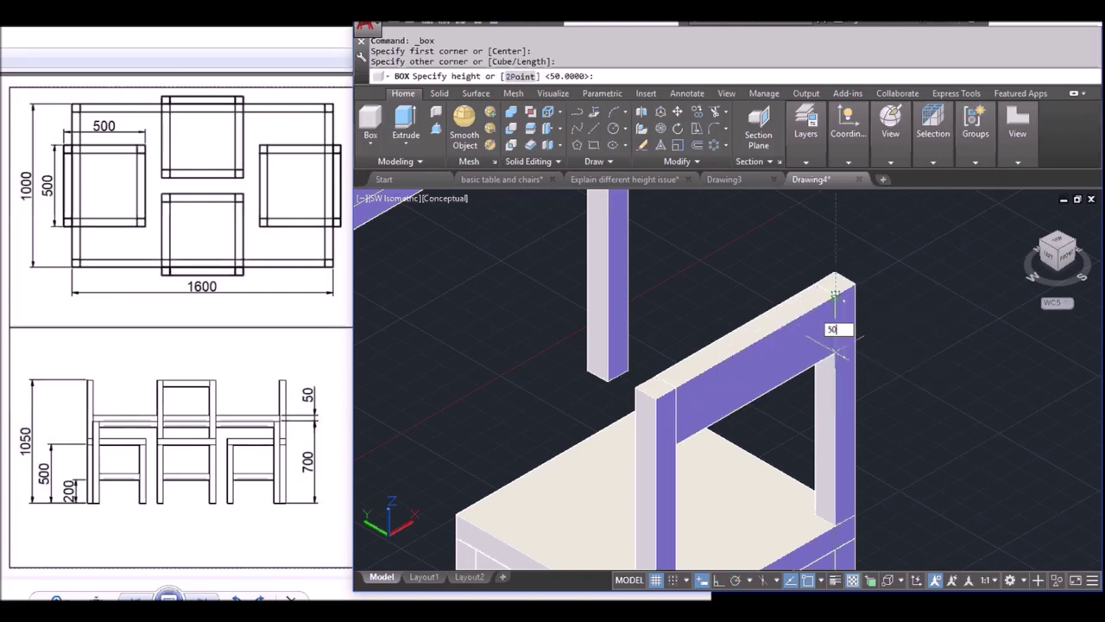
pyautogui.press('Return')
pyautogui.scroll(-8, 835, 349)
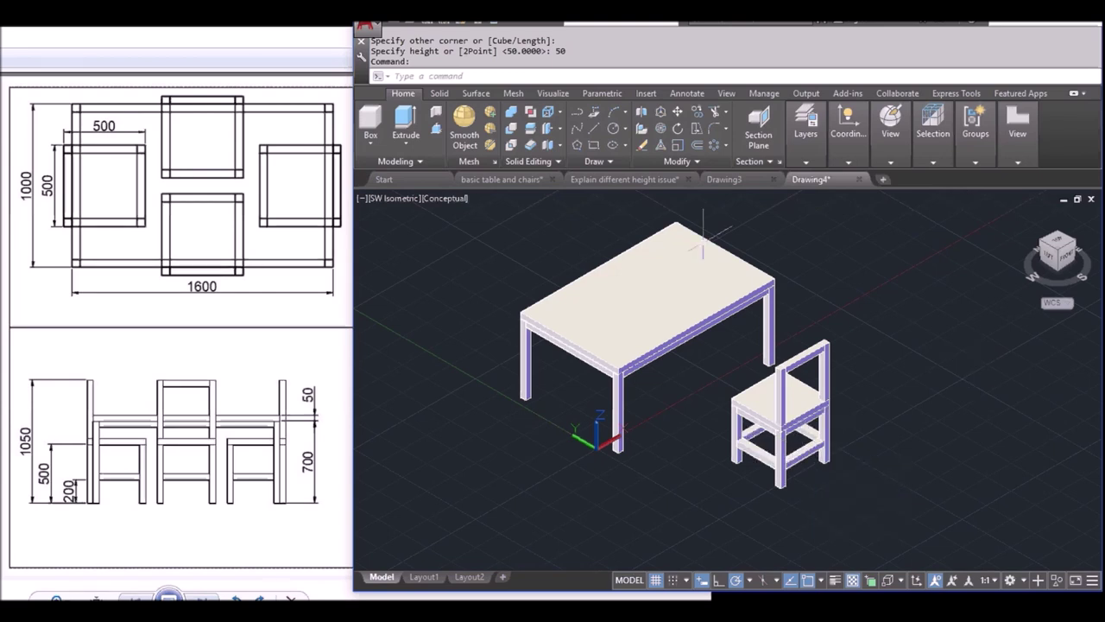
# - Window-select all 10 chair solids and combine them into one unnamed group with G
pyautogui.click(974, 151)
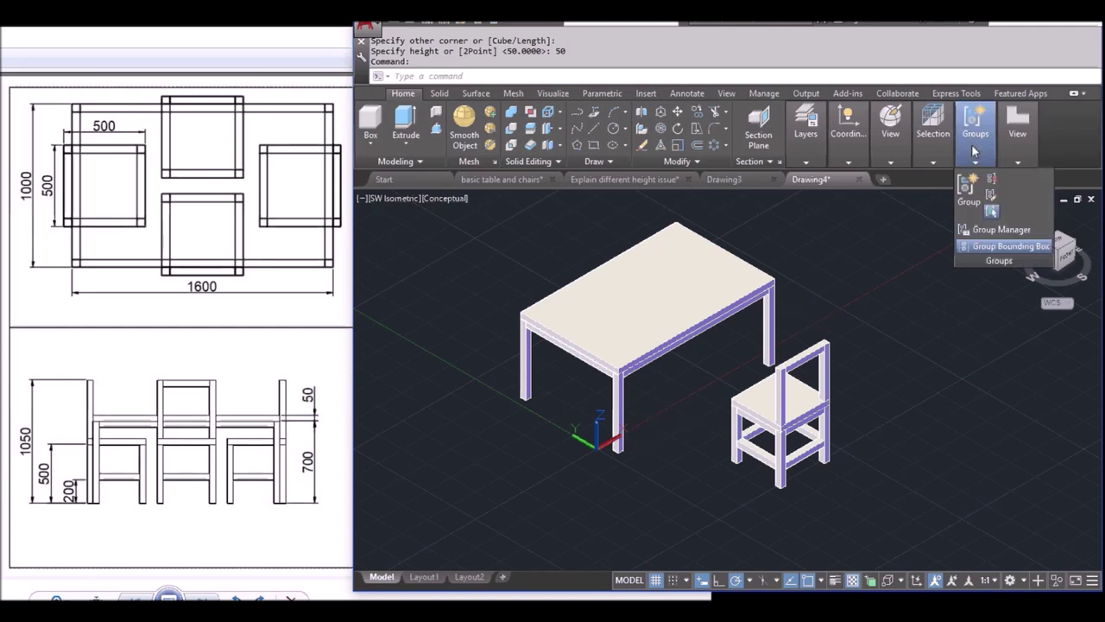
pyautogui.write('g')
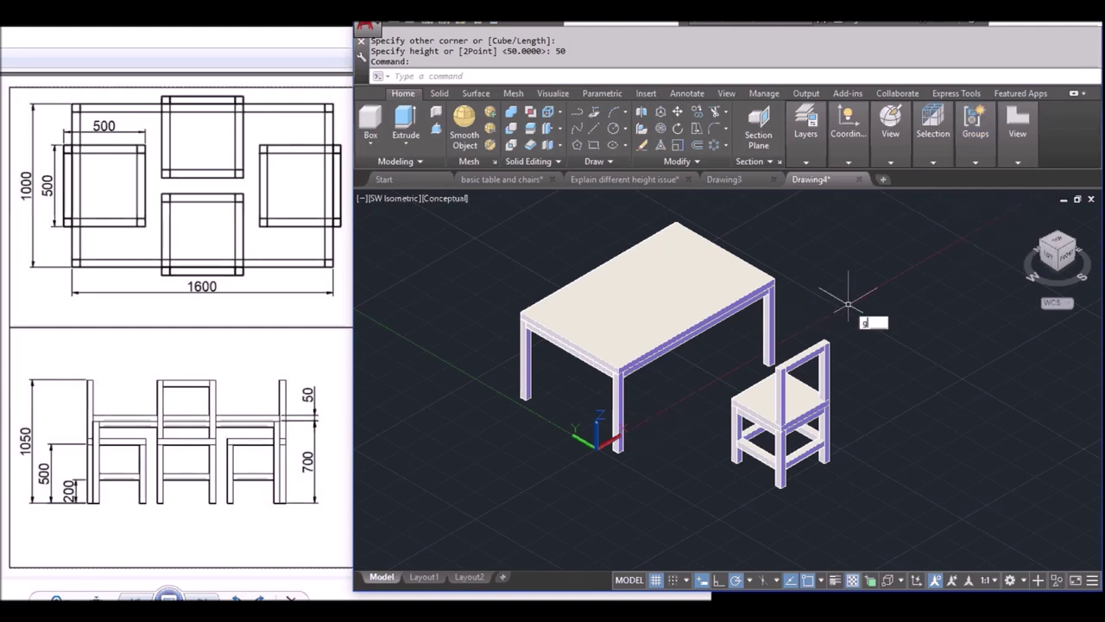
pyautogui.press('Return')
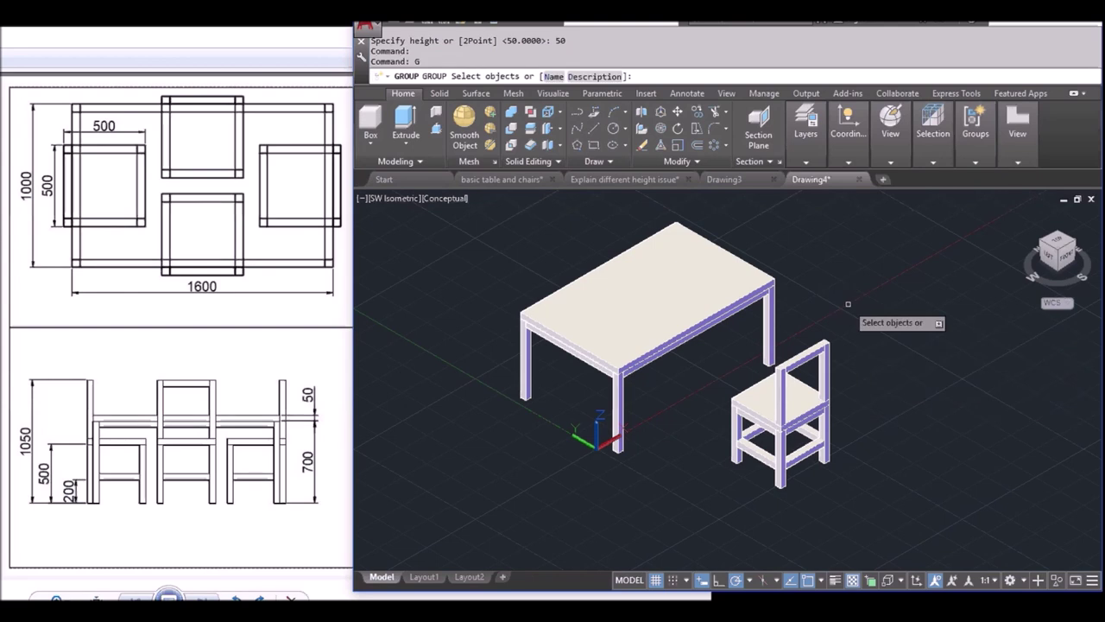
pyautogui.click(714, 505)
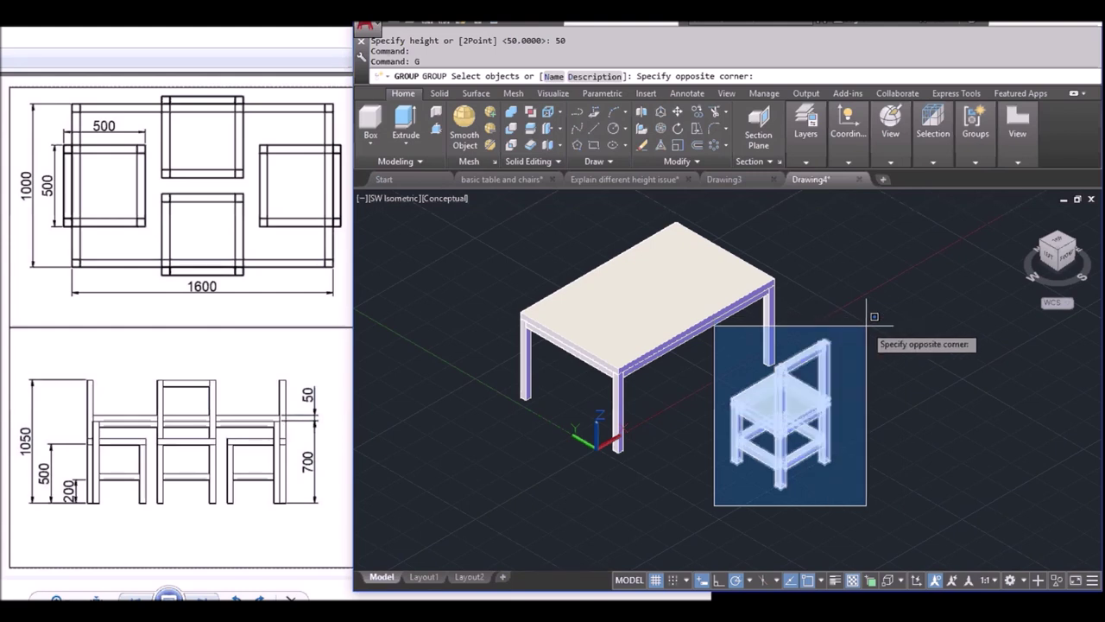
pyautogui.click(867, 325)
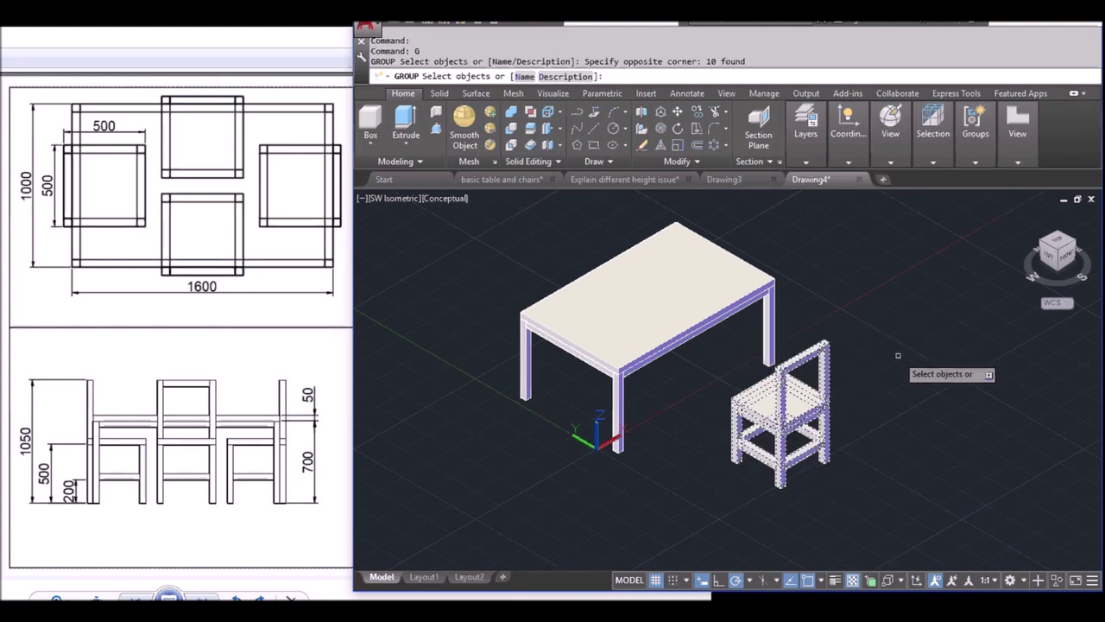
pyautogui.press('Return')
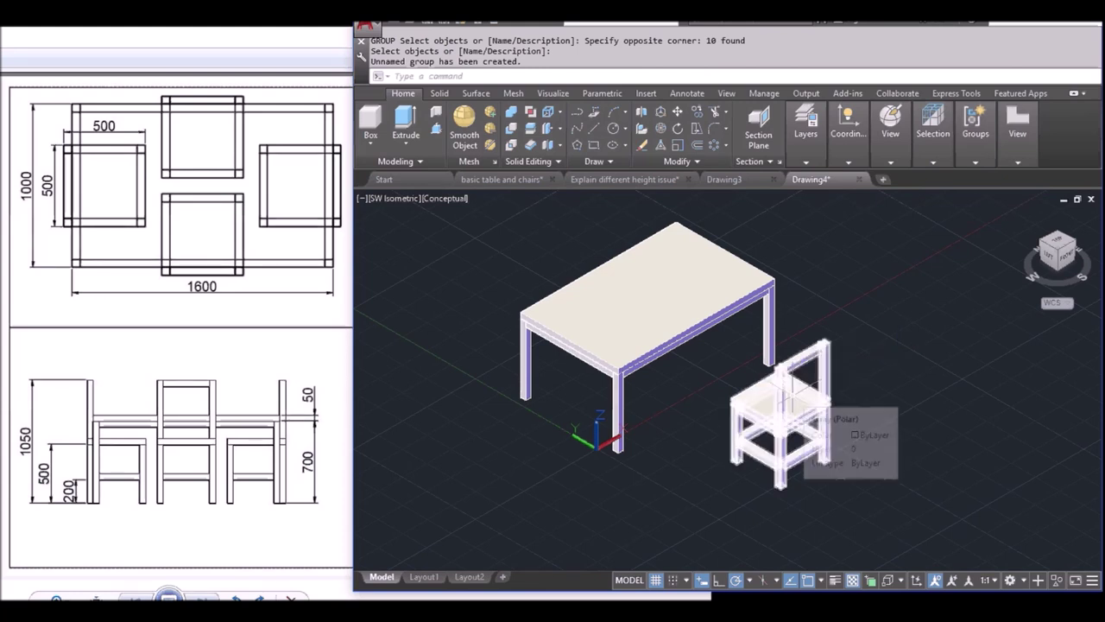
pyautogui.click(783, 399)
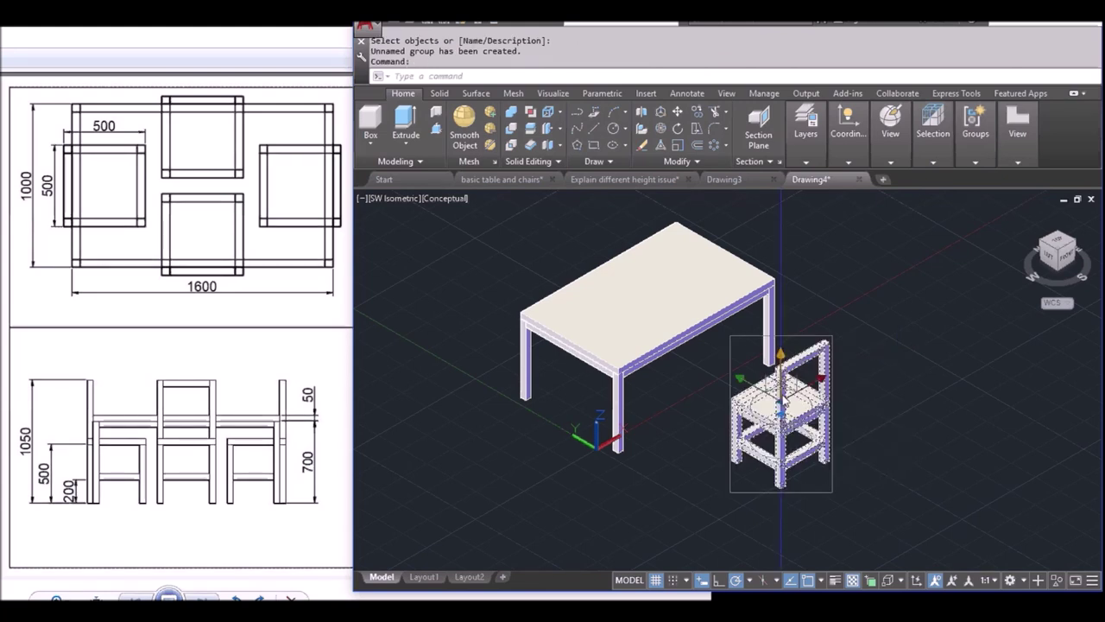
pyautogui.press('Escape')
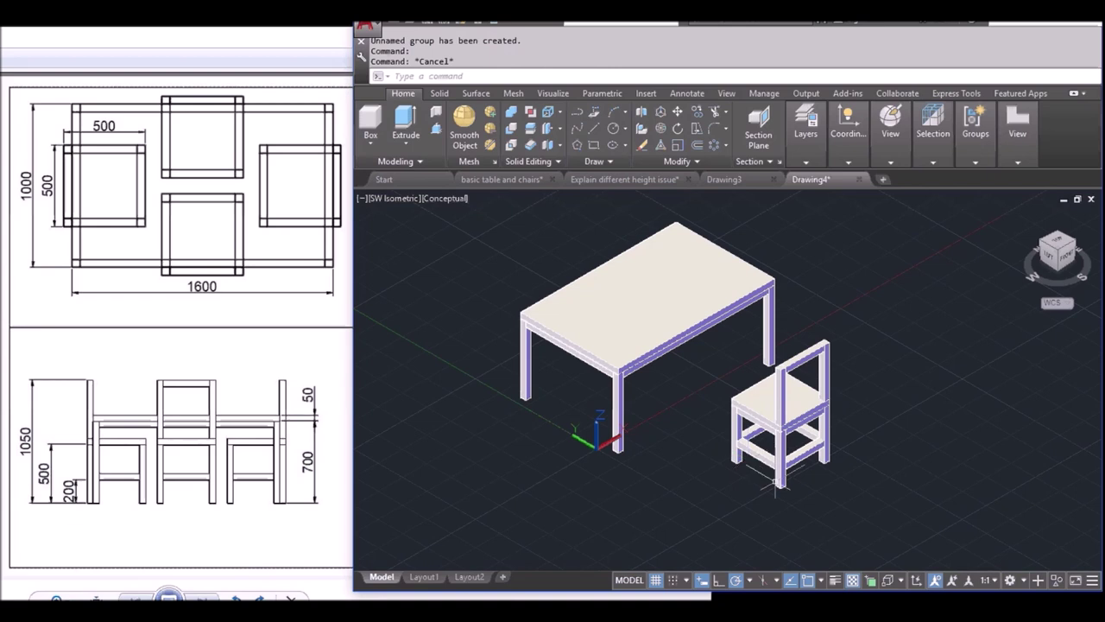
# - Move the chair beside the table, orbit to inspect it, then undo the move
pyautogui.write('m')
pyautogui.press('Return')
pyautogui.click(795, 416)
pyautogui.press('Return')
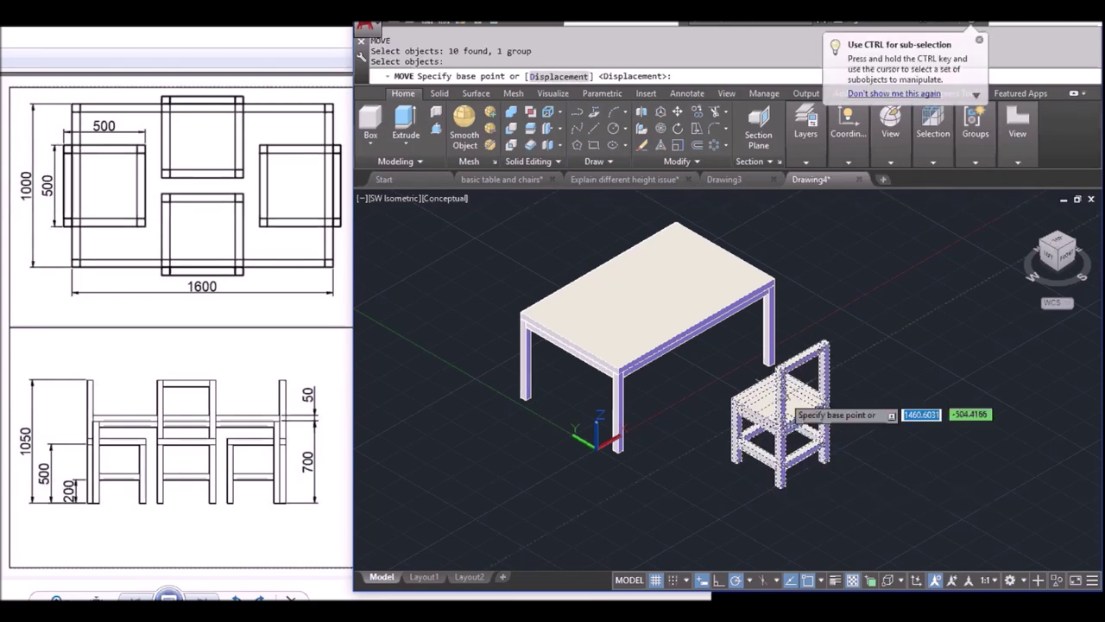
pyautogui.click(780, 484)
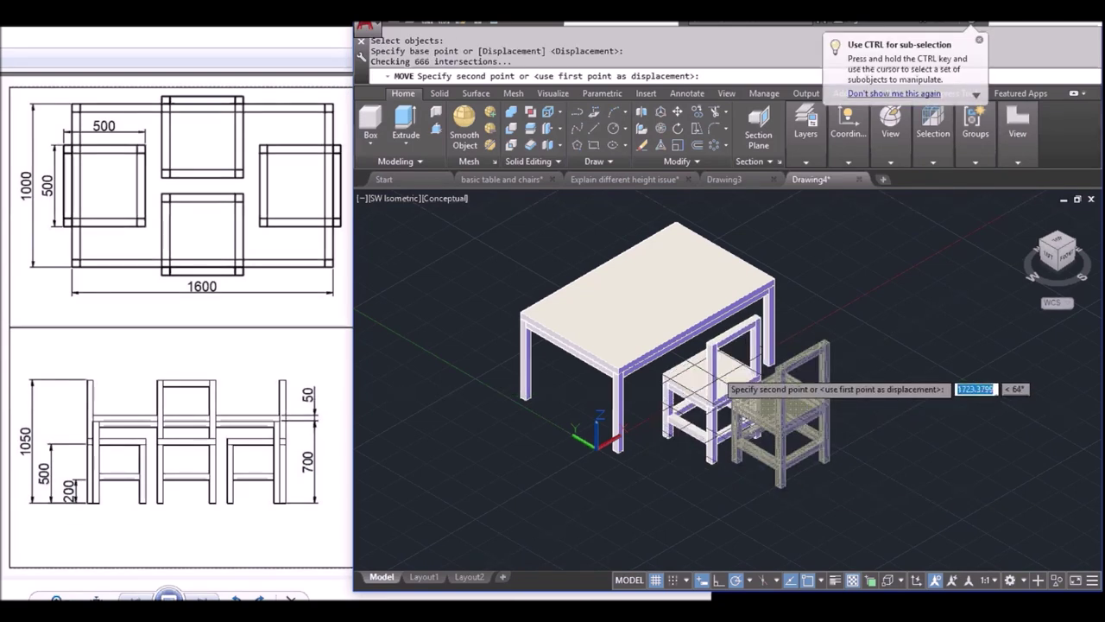
pyautogui.click(720, 466)
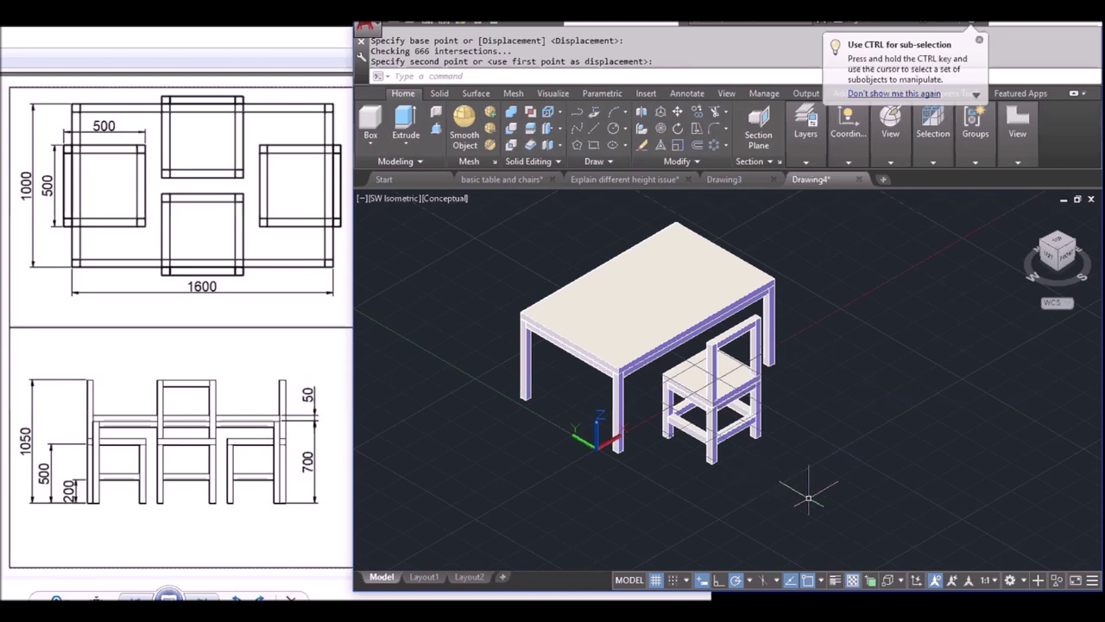
pyautogui.keyDown('shift'); pyautogui.moveTo(808, 497); pyautogui.dragTo(890, 428, button='middle'); pyautogui.keyUp('shift')
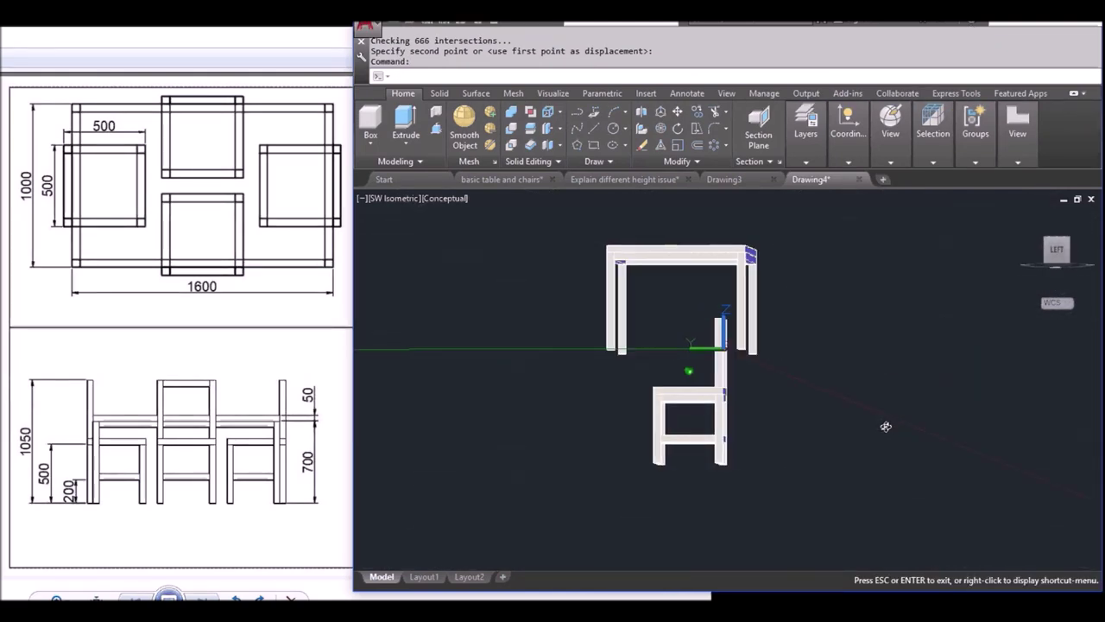
pyautogui.moveTo(890, 428)
pyautogui.keyDown('shift'); pyautogui.mouseDown(button='middle')
pyautogui.moveTo(799, 485)
pyautogui.moveTo(875, 402)
pyautogui.moveTo(868, 338)
pyautogui.moveTo(881, 329)
pyautogui.moveTo(859, 188)
pyautogui.moveTo(872, 185)
pyautogui.mouseUp(button='middle'); pyautogui.keyUp('shift')
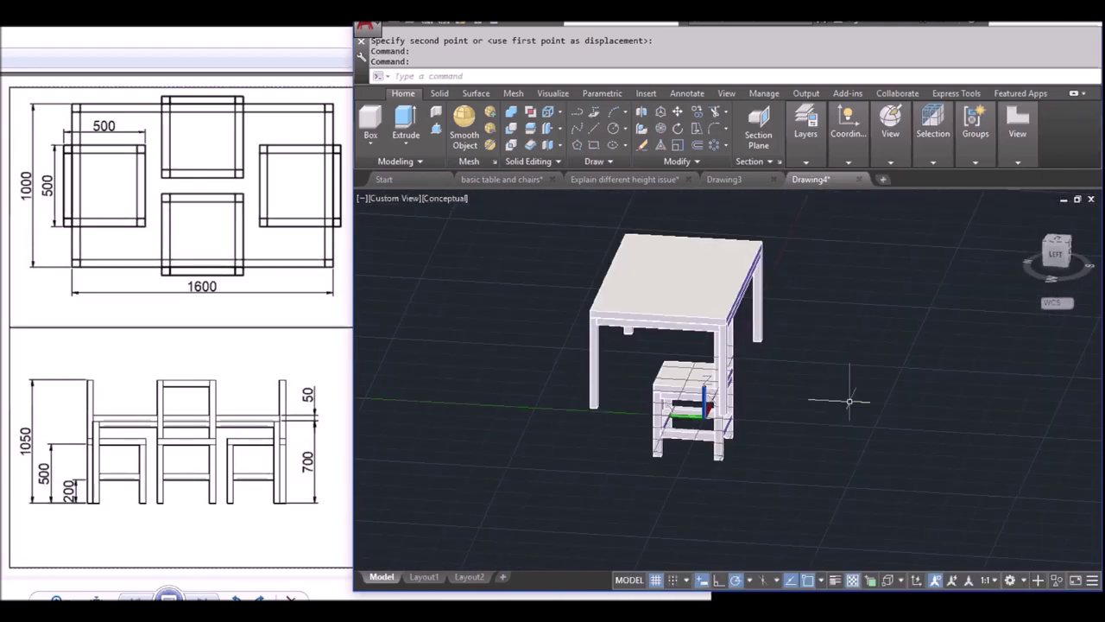
pyautogui.write('u')
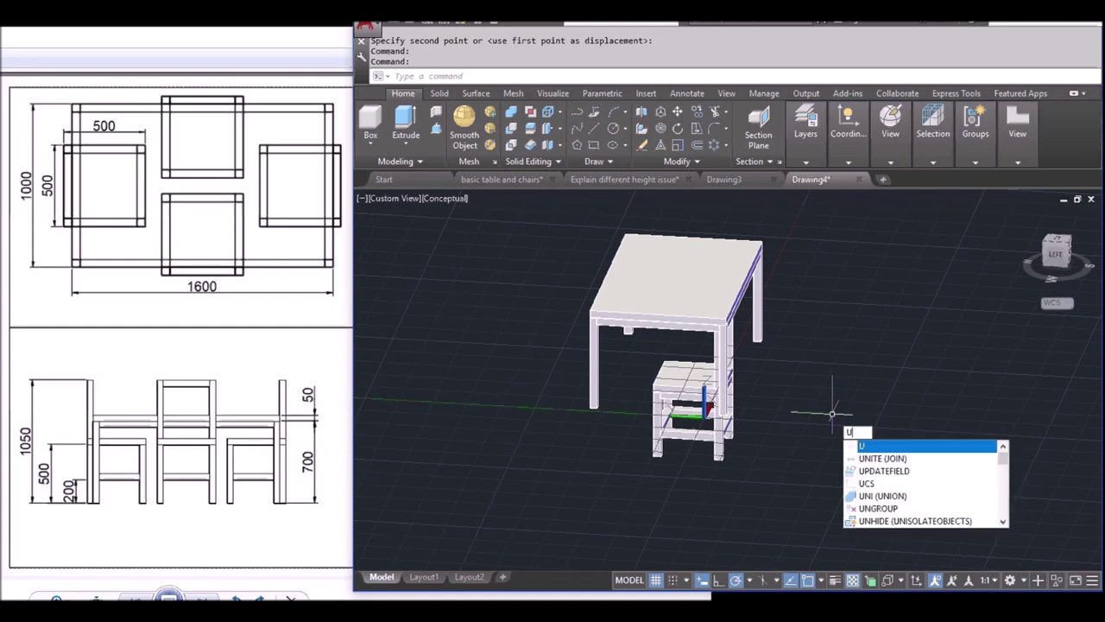
pyautogui.press('Return')
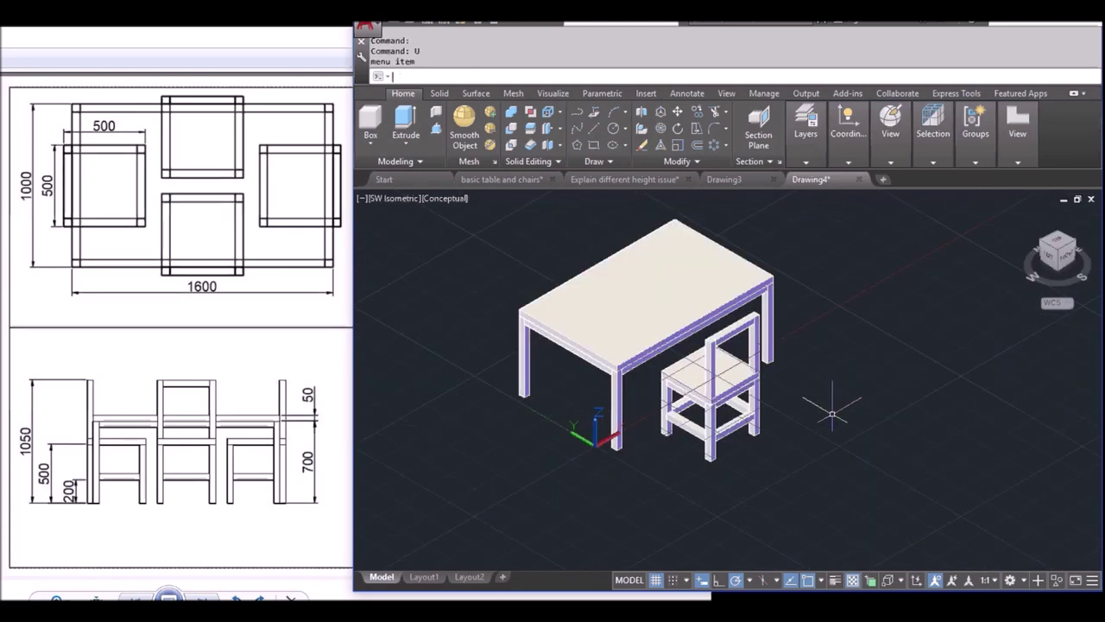
pyautogui.press('Return')
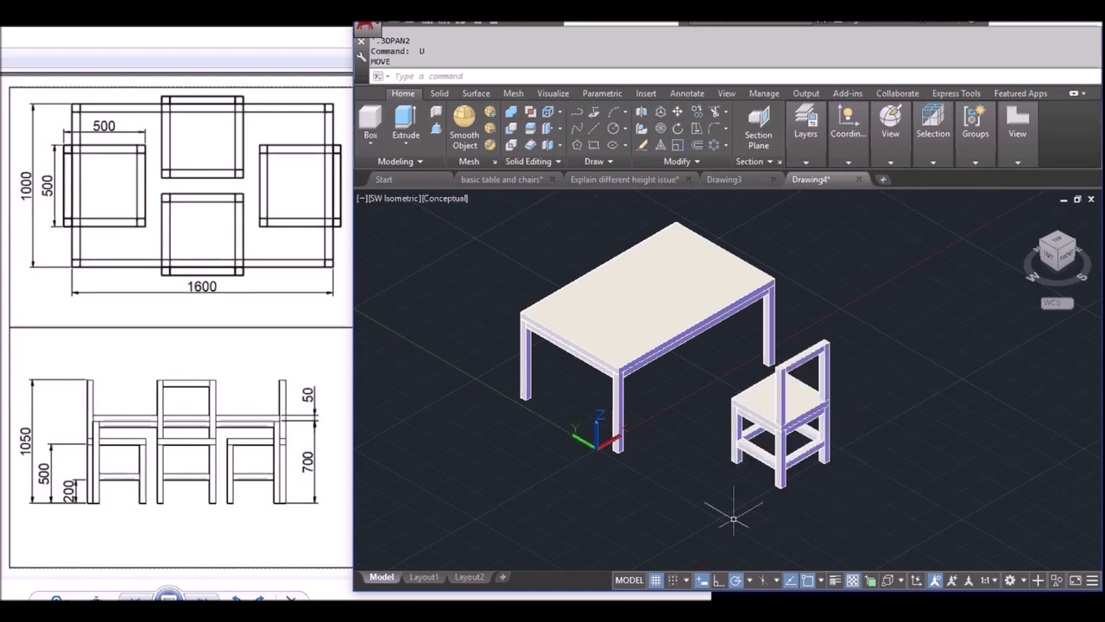
# - Move the chair again from a left side view to sit beside the table's front corner
pyautogui.moveTo(733, 518)
pyautogui.keyDown('shift'); pyautogui.mouseDown(button='middle')
pyautogui.moveTo(821, 454)
pyautogui.moveTo(741, 516)
pyautogui.mouseUp(button='middle'); pyautogui.keyUp('shift')
pyautogui.write('m')
pyautogui.press('Return')
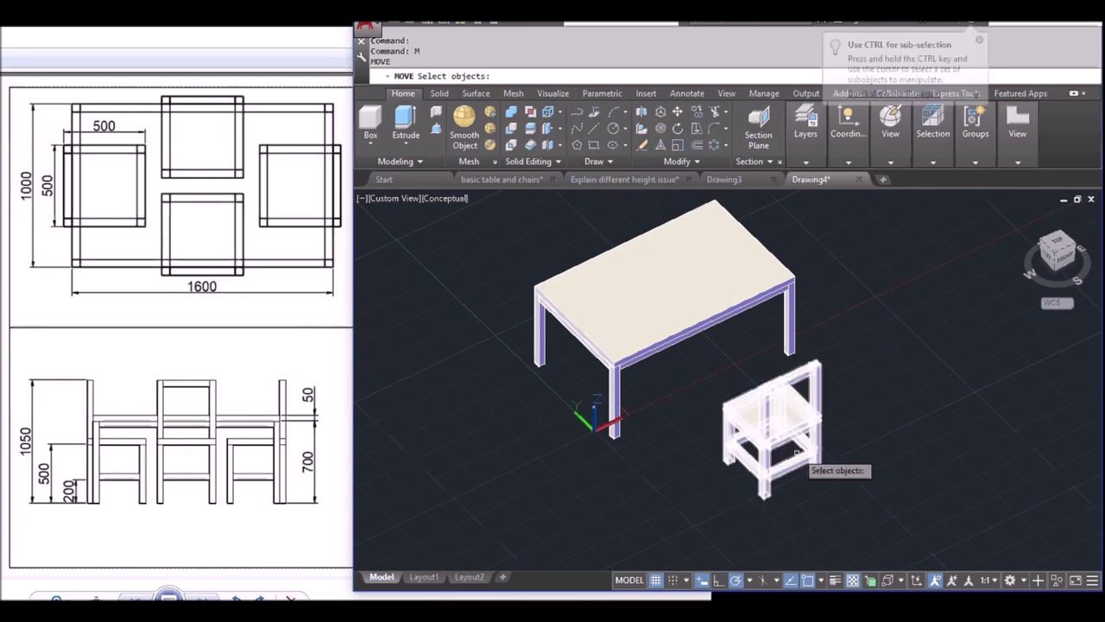
pyautogui.click(796, 453)
pyautogui.press('Return')
pyautogui.click(780, 378)
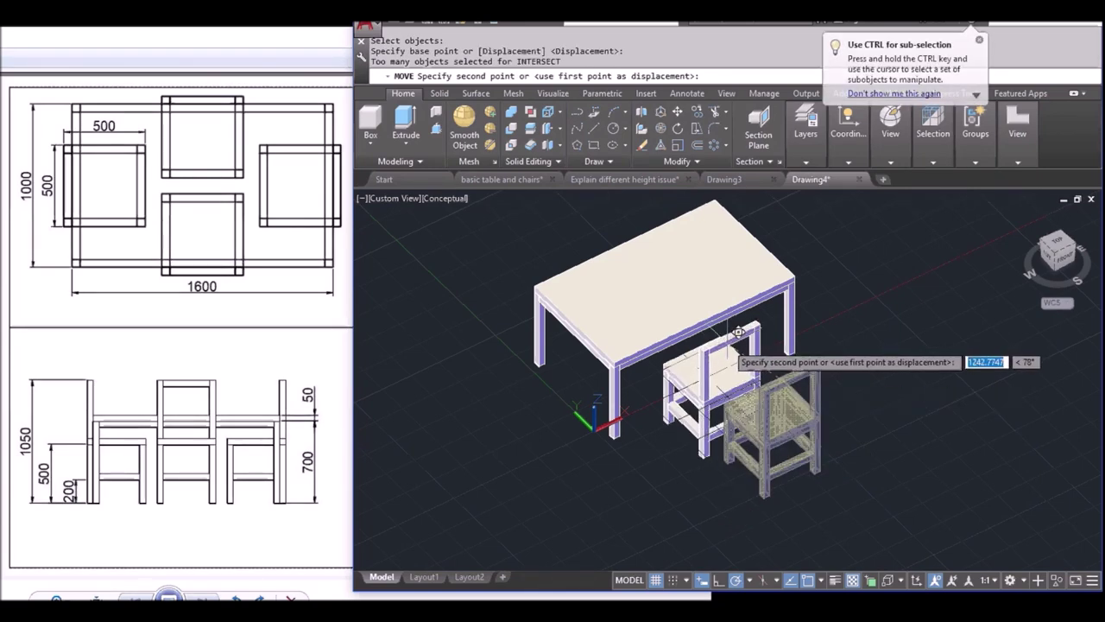
pyautogui.click(740, 329)
pyautogui.moveTo(794, 510)
pyautogui.keyDown('shift'); pyautogui.mouseDown(button='middle')
pyautogui.moveTo(940, 434)
pyautogui.moveTo(930, 528)
pyautogui.moveTo(863, 503)
pyautogui.mouseUp(button='middle'); pyautogui.keyUp('shift')
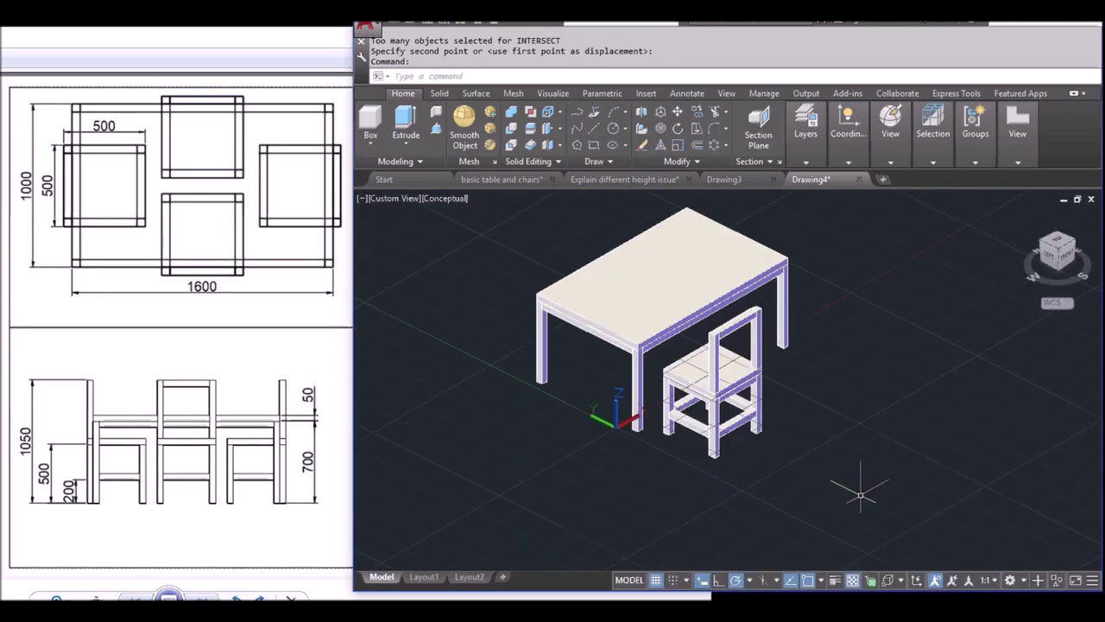
pyautogui.write('U')
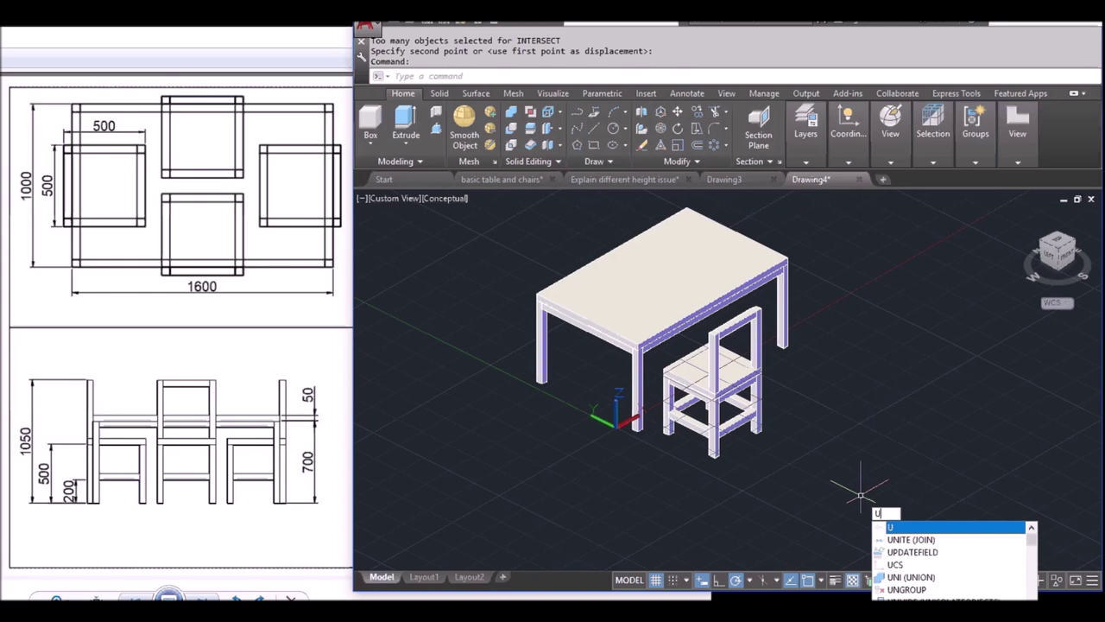
pyautogui.press('Escape')
pyautogui.press('Escape')
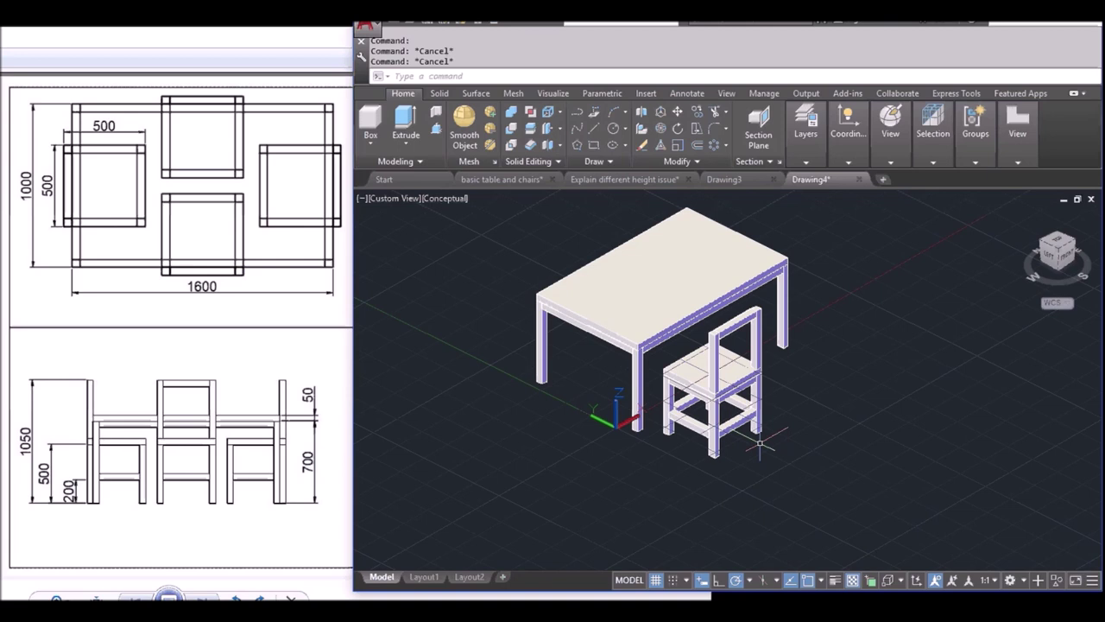
# - Query points with ID: the chair leg's base reads Z = -550.0000, a floor point Z = 0.0000
pyautogui.write('l')
pyautogui.write('D')
pyautogui.press('Return')
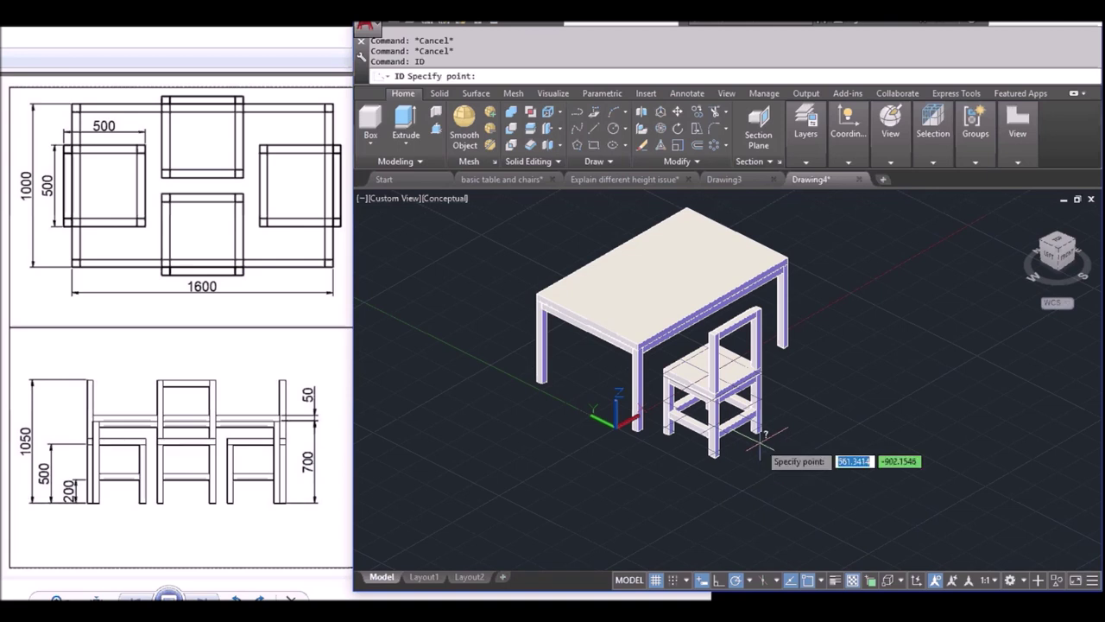
pyautogui.scroll(3, 656, 466)
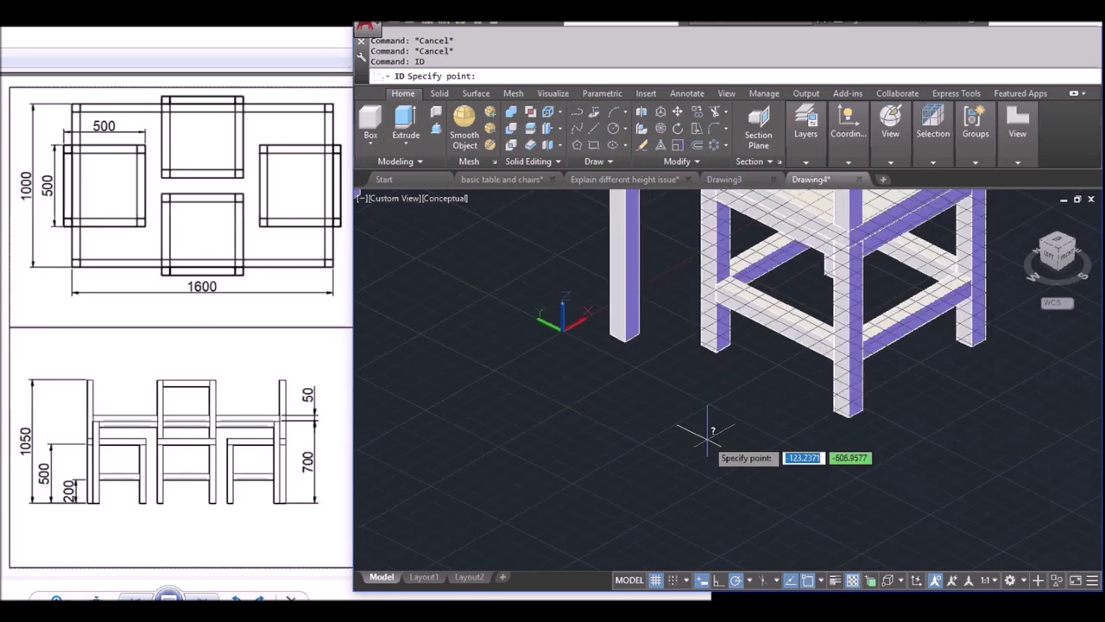
pyautogui.scroll(1, 708, 449)
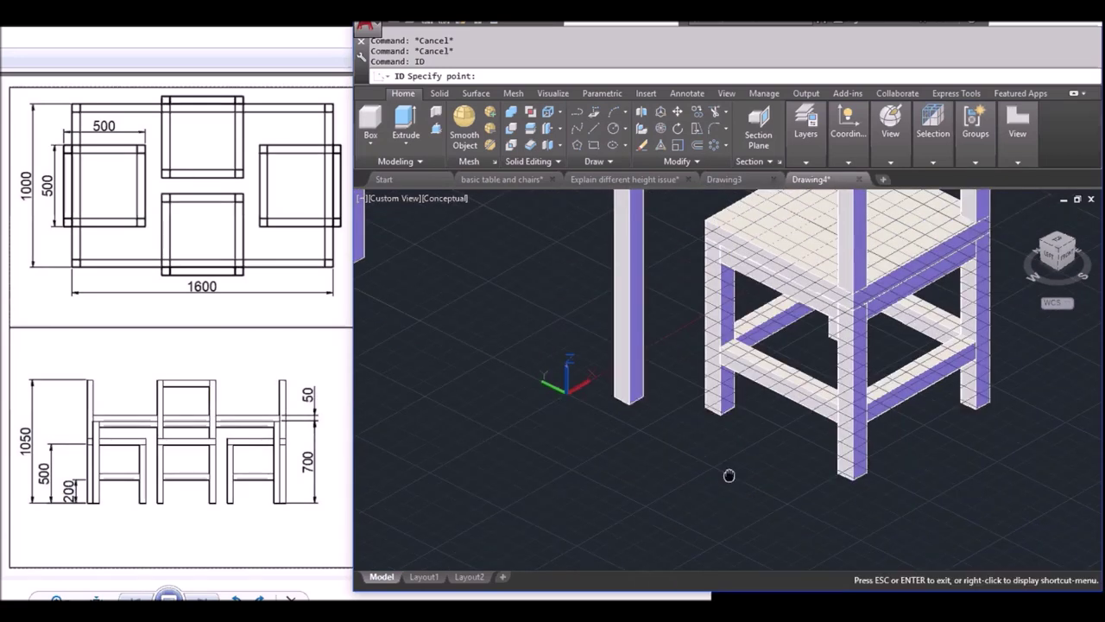
pyautogui.click(720, 417)
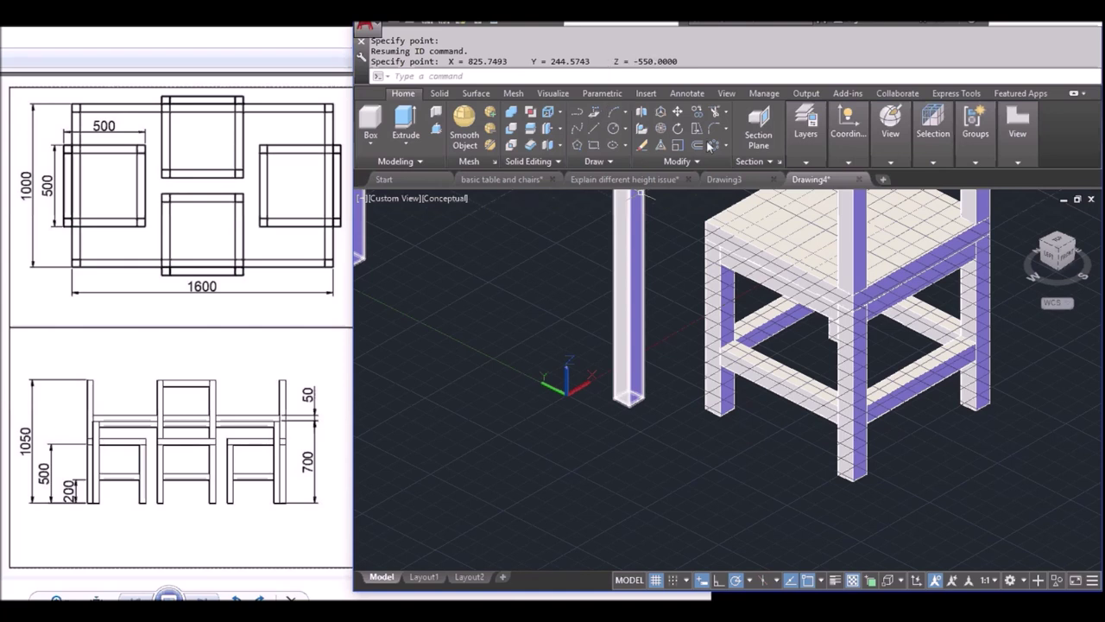
pyautogui.press('Escape')
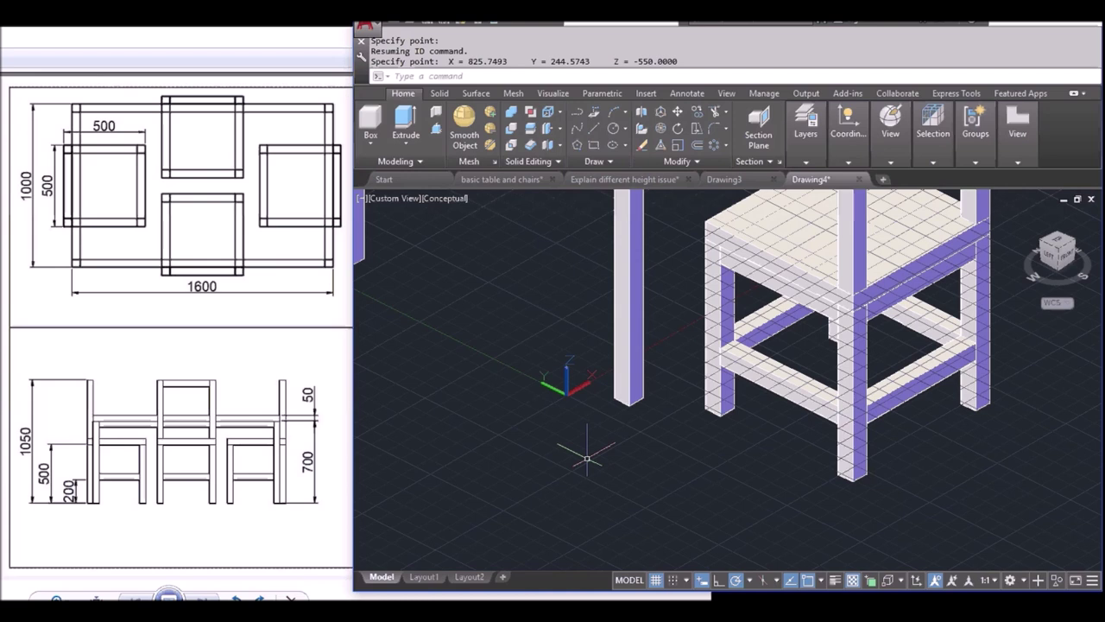
pyautogui.press('Return')
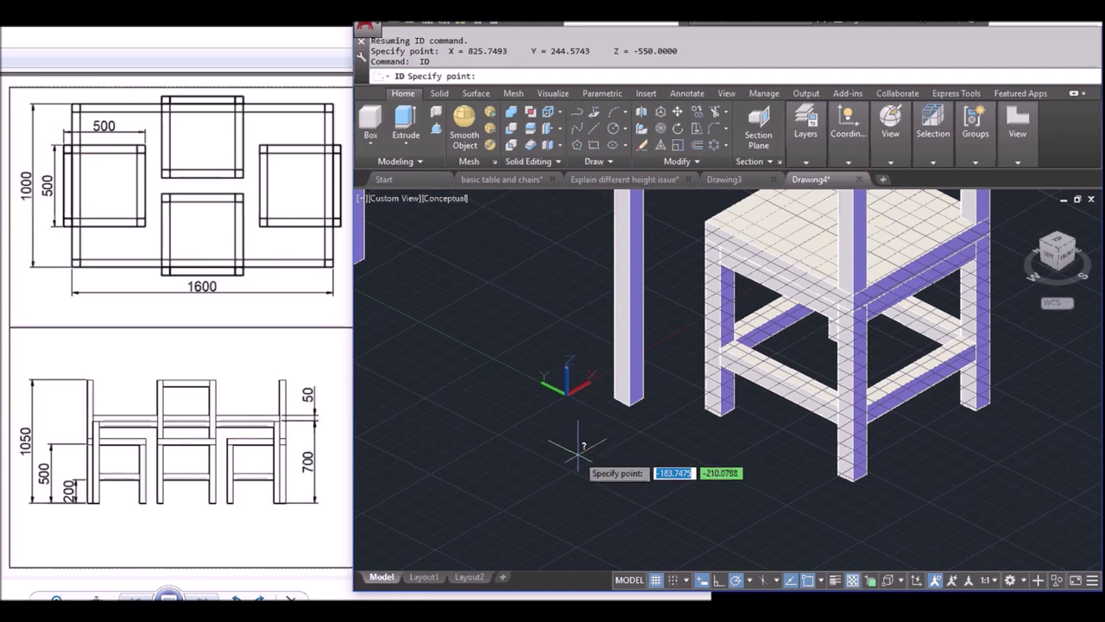
pyautogui.click(631, 402)
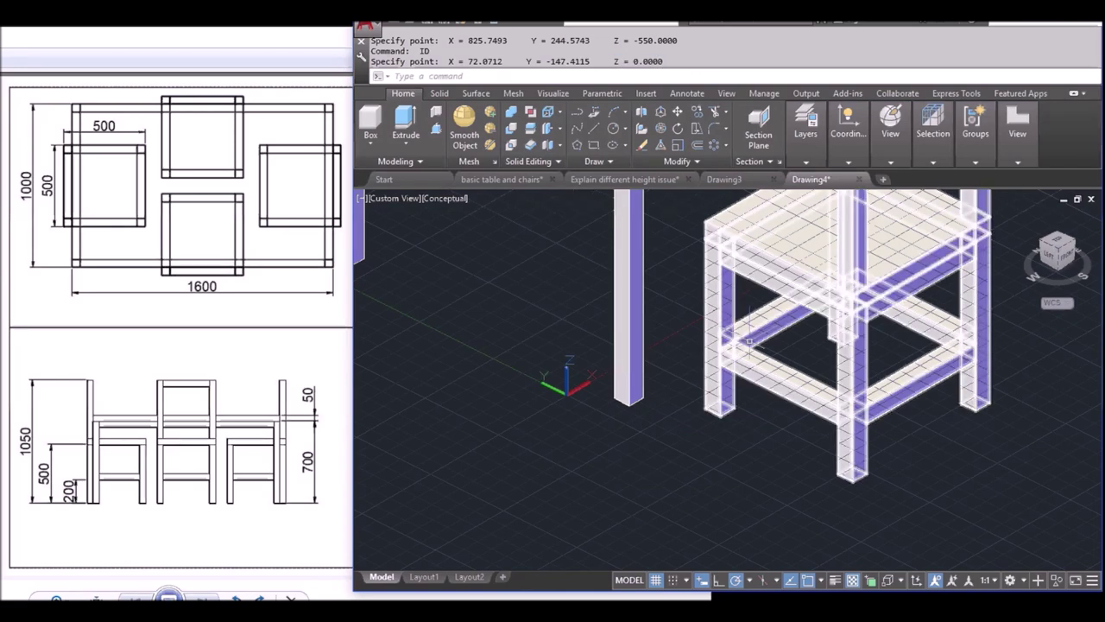
# - Zoom out, pan and orbit to recentre the table and chair, then switch to a top view
pyautogui.scroll(-4, 680, 442)
pyautogui.moveTo(681, 442); pyautogui.dragTo(642, 477, button='middle')
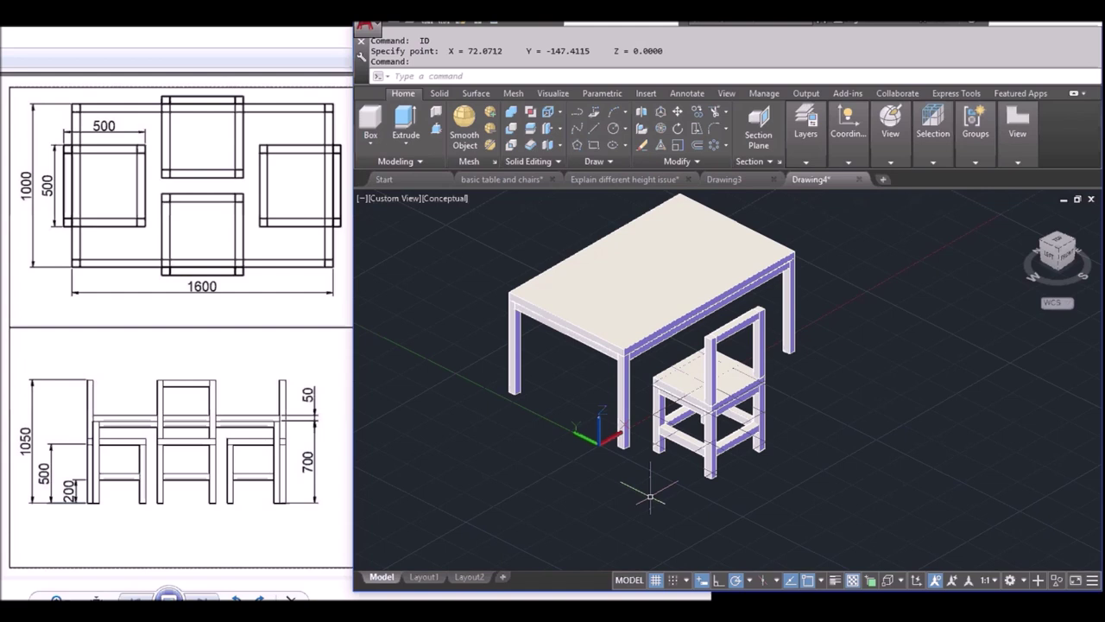
pyautogui.press('alt')
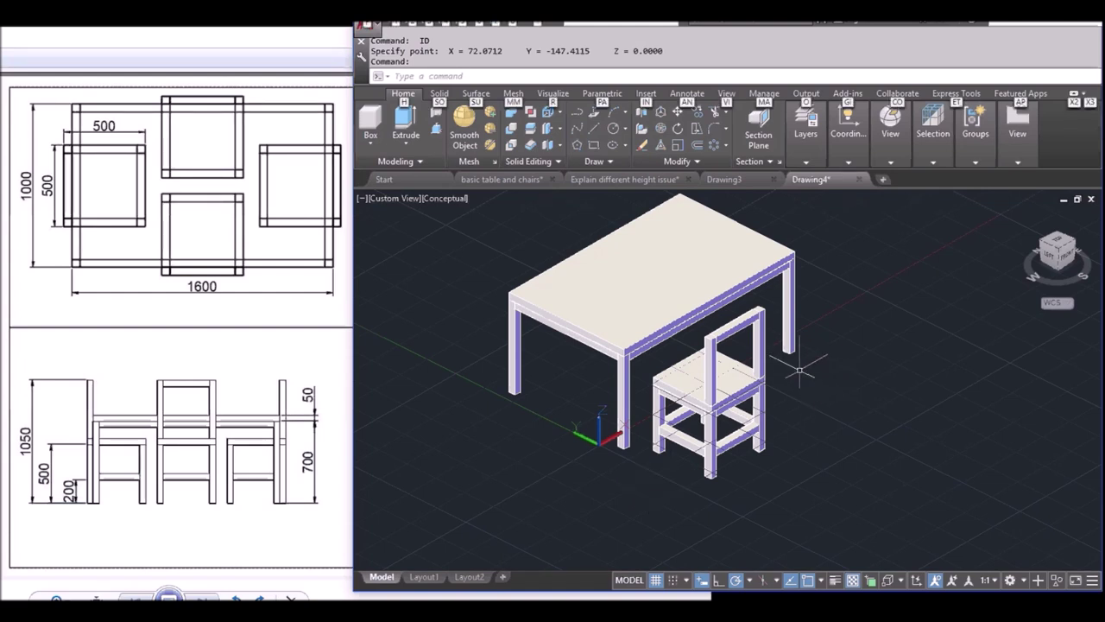
pyautogui.moveTo(799, 369)
pyautogui.keyDown('shift'); pyautogui.mouseDown(button='middle')
pyautogui.moveTo(795, 395)
pyautogui.moveTo(800, 370)
pyautogui.moveTo(826, 428)
pyautogui.moveTo(905, 454)
pyautogui.moveTo(789, 397)
pyautogui.moveTo(817, 347)
pyautogui.moveTo(883, 464)
pyautogui.moveTo(875, 477)
pyautogui.moveTo(838, 382)
pyautogui.moveTo(794, 371)
pyautogui.moveTo(844, 424)
pyautogui.moveTo(800, 425)
pyautogui.moveTo(780, 307)
pyautogui.moveTo(823, 423)
pyautogui.mouseUp(button='middle'); pyautogui.keyUp('shift')
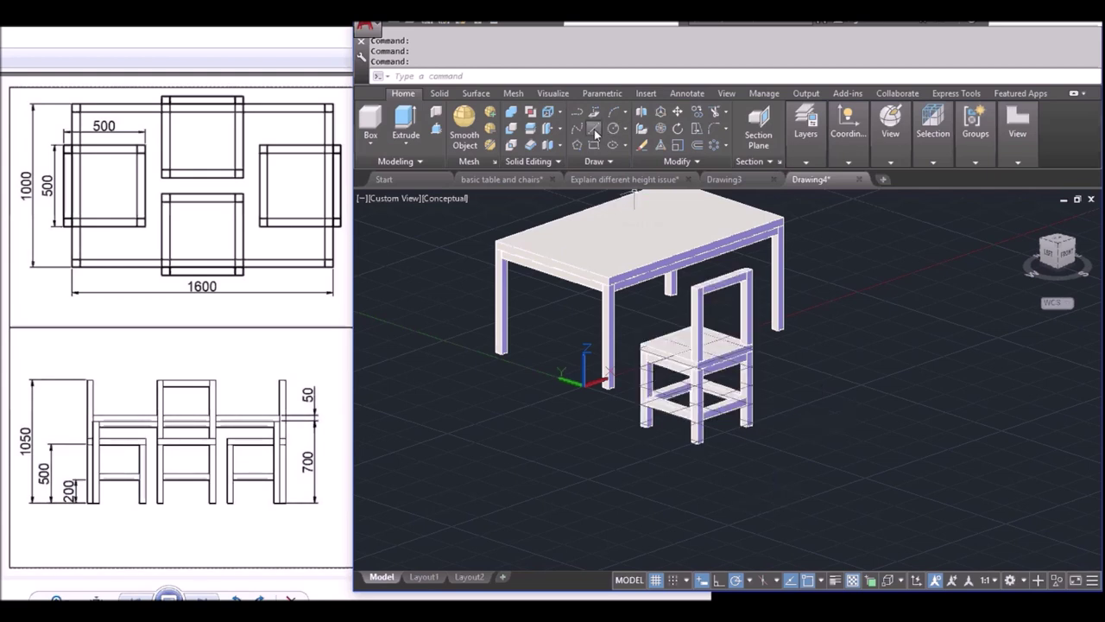
pyautogui.click(1058, 249)
# - Draw a temporary guide line extending right from the table in top view
pyautogui.moveTo(846, 376)
pyautogui.mouseDown(button='middle')
pyautogui.moveTo(878, 363)
pyautogui.moveTo(688, 348)
pyautogui.mouseUp(button='middle')
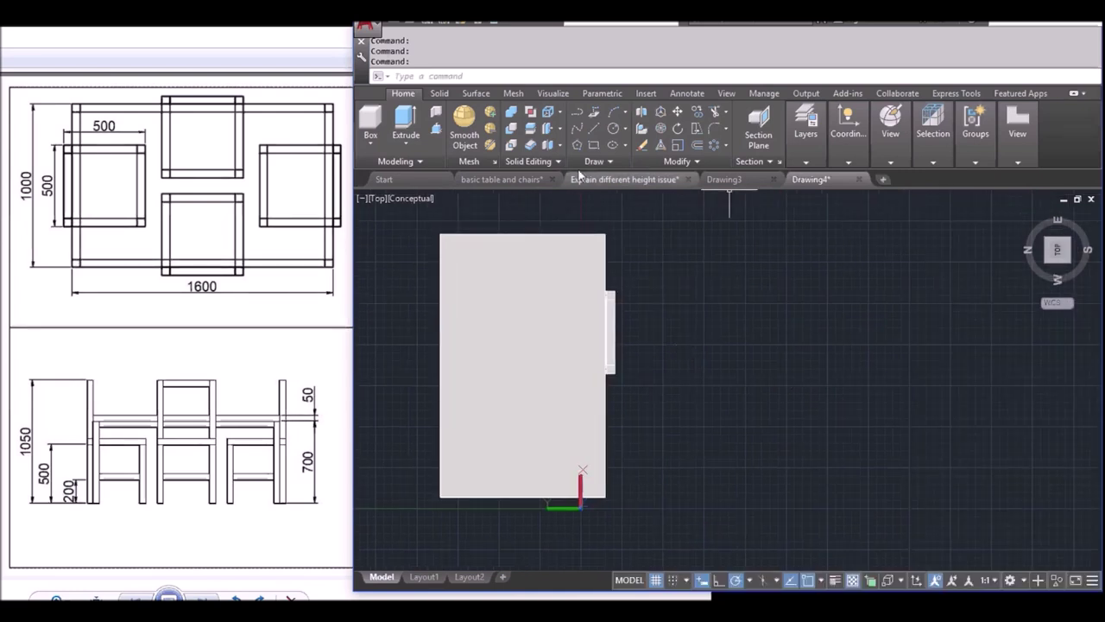
pyautogui.click(577, 112)
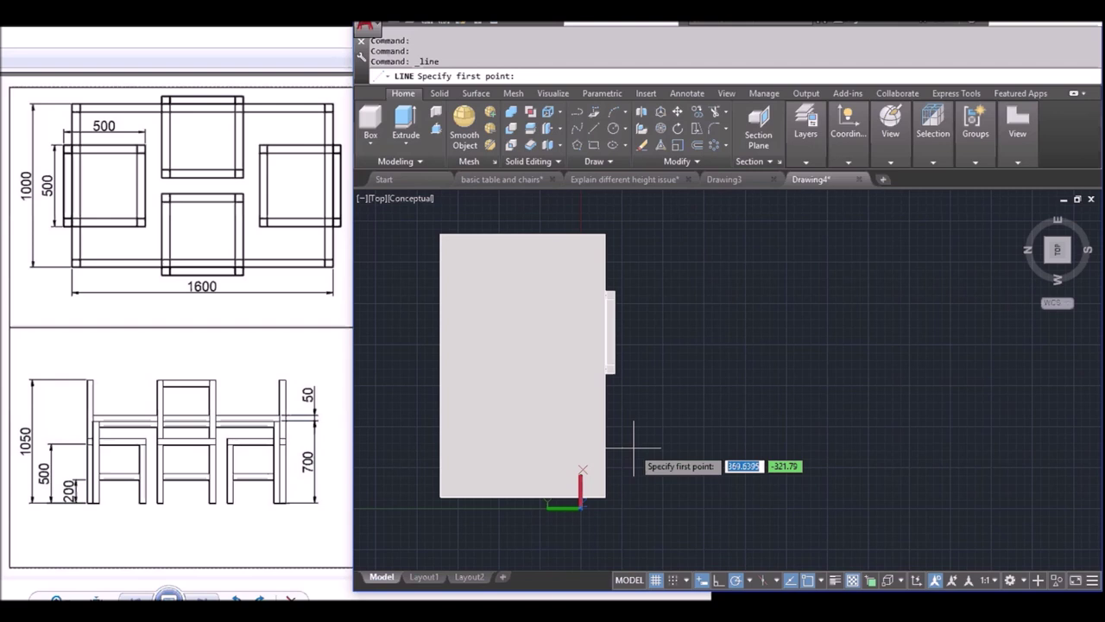
pyautogui.click(633, 448)
pyautogui.click(1039, 438)
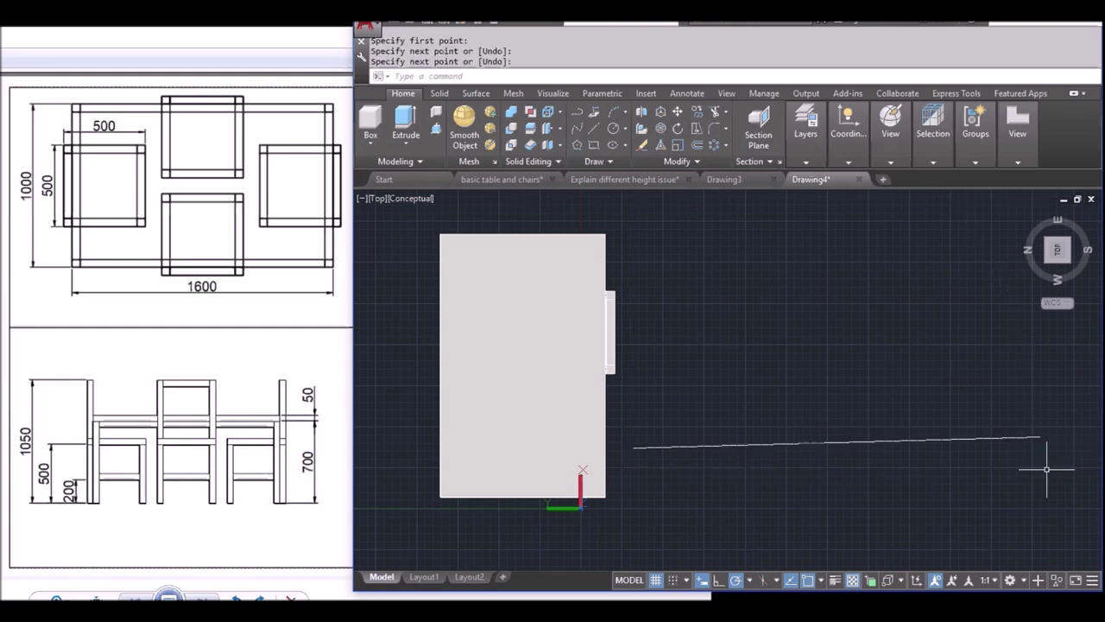
pyautogui.press('Return')
# - Move the chair from its front leg corner to a new spot and orbit to compare heights
pyautogui.keyDown('shift'); pyautogui.moveTo(738, 362); pyautogui.dragTo(740, 358, button='middle'); pyautogui.keyUp('shift')
pyautogui.write('m')
pyautogui.press('Return')
pyautogui.click(620, 421)
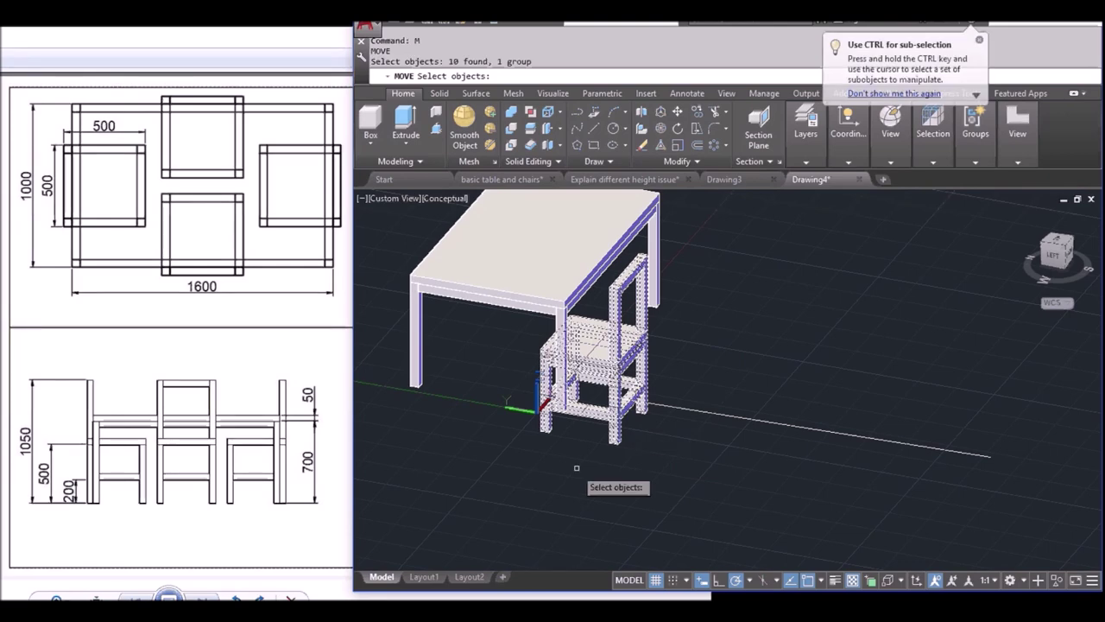
pyautogui.press('Return')
pyautogui.scroll(3, 539, 420)
pyautogui.click(556, 407)
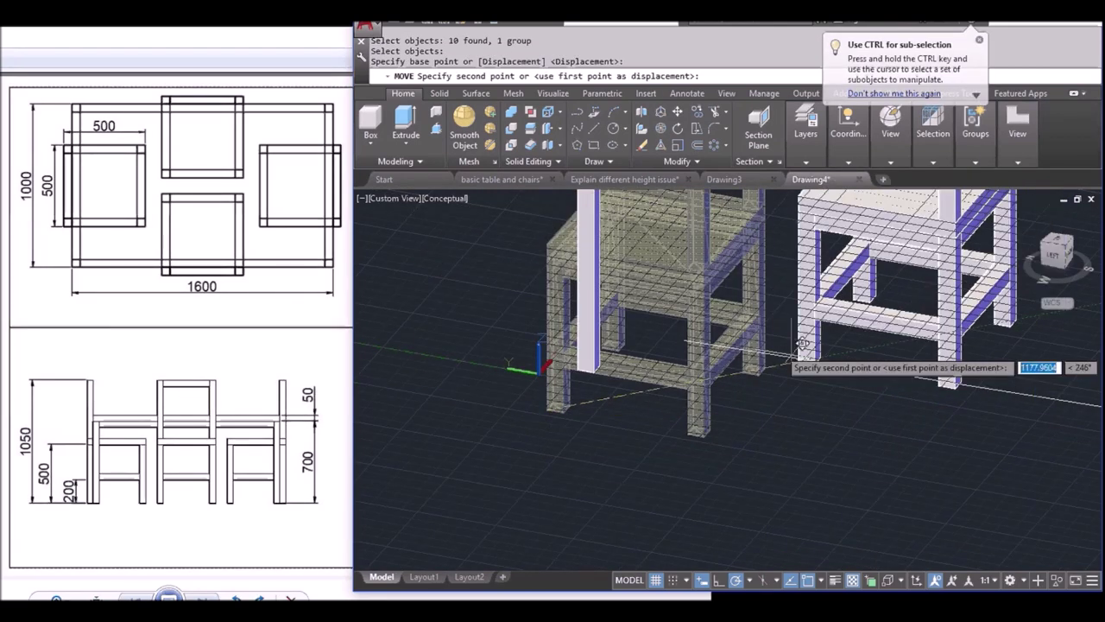
pyautogui.click(802, 343)
pyautogui.moveTo(739, 360)
pyautogui.keyDown('shift'); pyautogui.mouseDown(button='middle')
pyautogui.moveTo(752, 399)
pyautogui.moveTo(772, 328)
pyautogui.mouseUp(button='middle'); pyautogui.keyUp('shift')
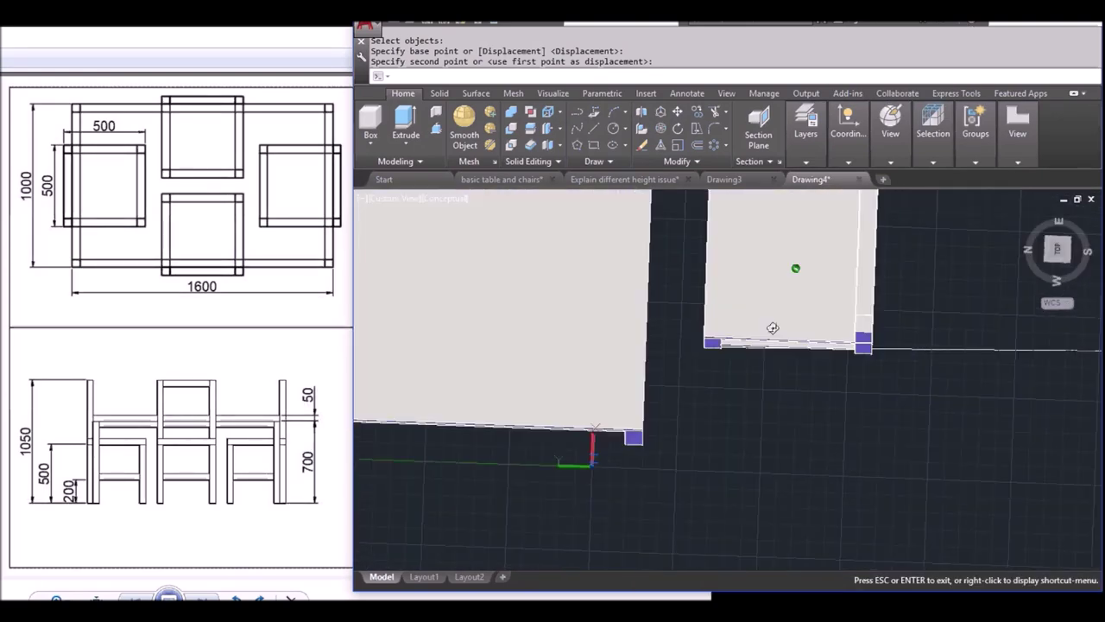
pyautogui.moveTo(777, 375)
pyautogui.keyDown('shift'); pyautogui.mouseDown(button='middle')
pyautogui.moveTo(772, 498)
pyautogui.moveTo(774, 338)
pyautogui.moveTo(789, 402)
pyautogui.mouseUp(button='middle'); pyautogui.keyUp('shift')
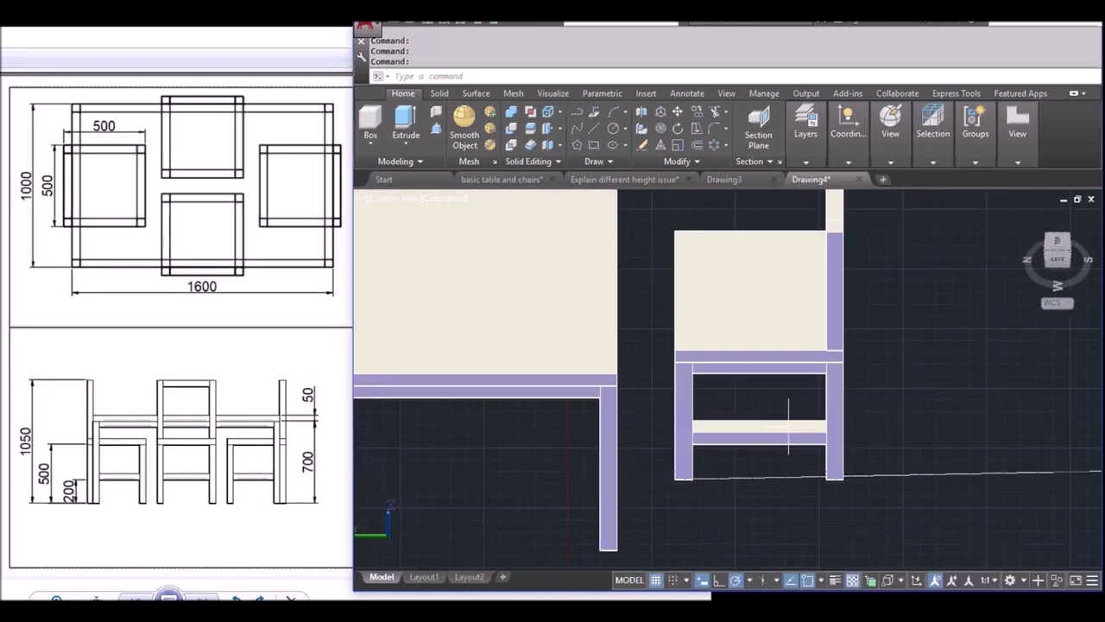
pyautogui.moveTo(802, 493)
pyautogui.keyDown('shift'); pyautogui.mouseDown(button='middle')
pyautogui.moveTo(796, 422)
pyautogui.moveTo(799, 535)
pyautogui.moveTo(727, 468)
pyautogui.mouseUp(button='middle'); pyautogui.keyUp('shift')
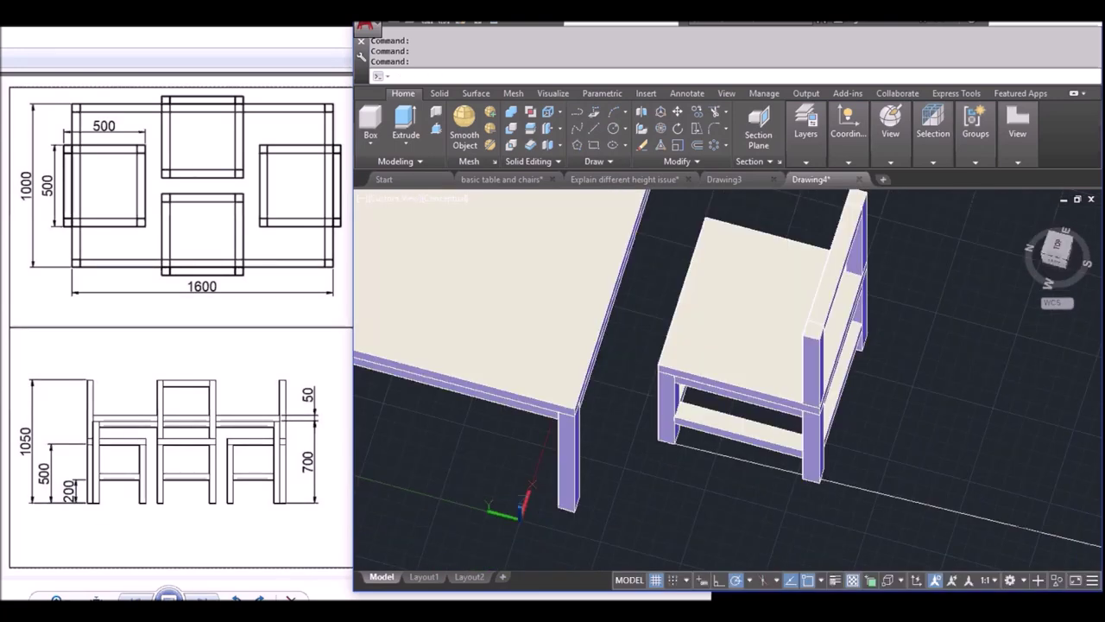
pyautogui.scroll(-3, 727, 468)
pyautogui.scroll(2, 758, 452)
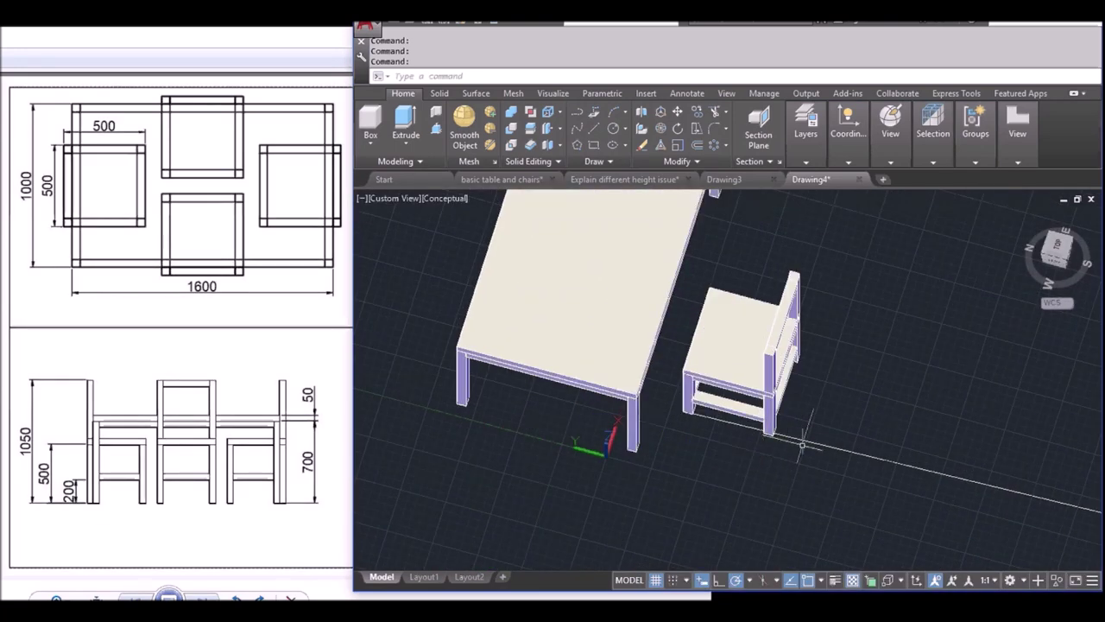
# - Undo the trial chair move, view changes and the guide line
pyautogui.write('U')
pyautogui.press('Return')
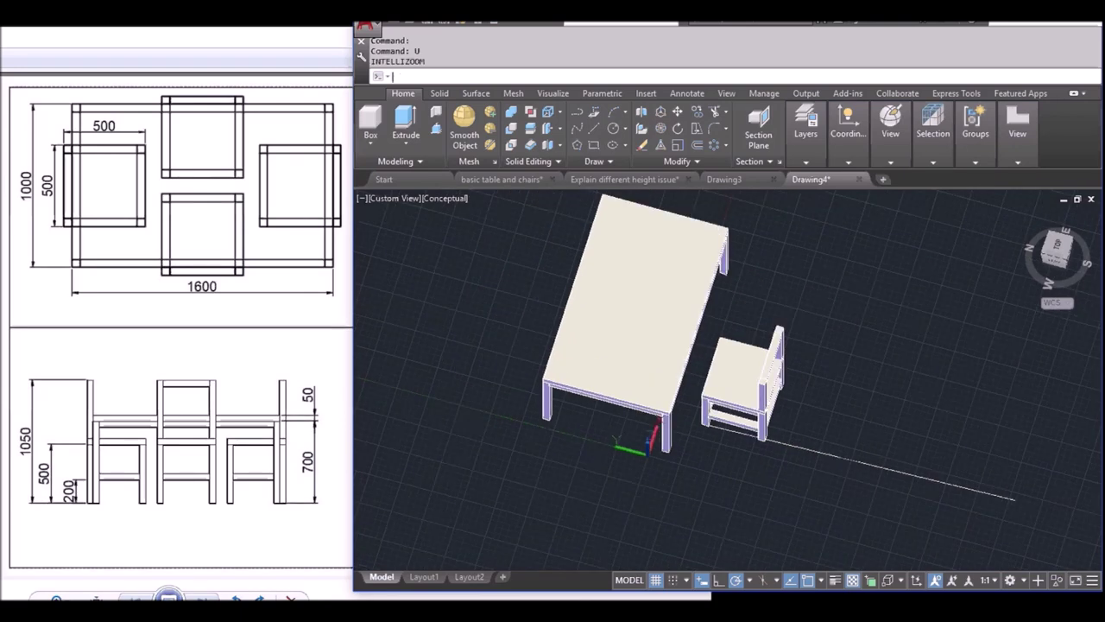
pyautogui.press('Return')
pyautogui.press('Return')
pyautogui.press('Return')
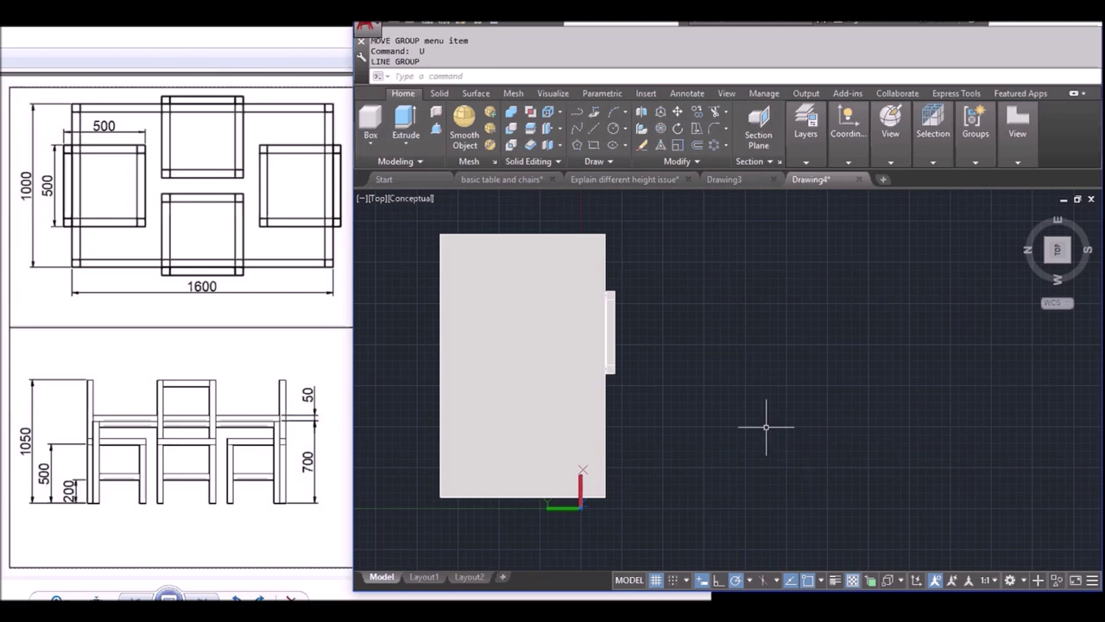
pyautogui.keyDown('shift'); pyautogui.moveTo(769, 423); pyautogui.dragTo(737, 363, button='middle'); pyautogui.keyUp('shift')
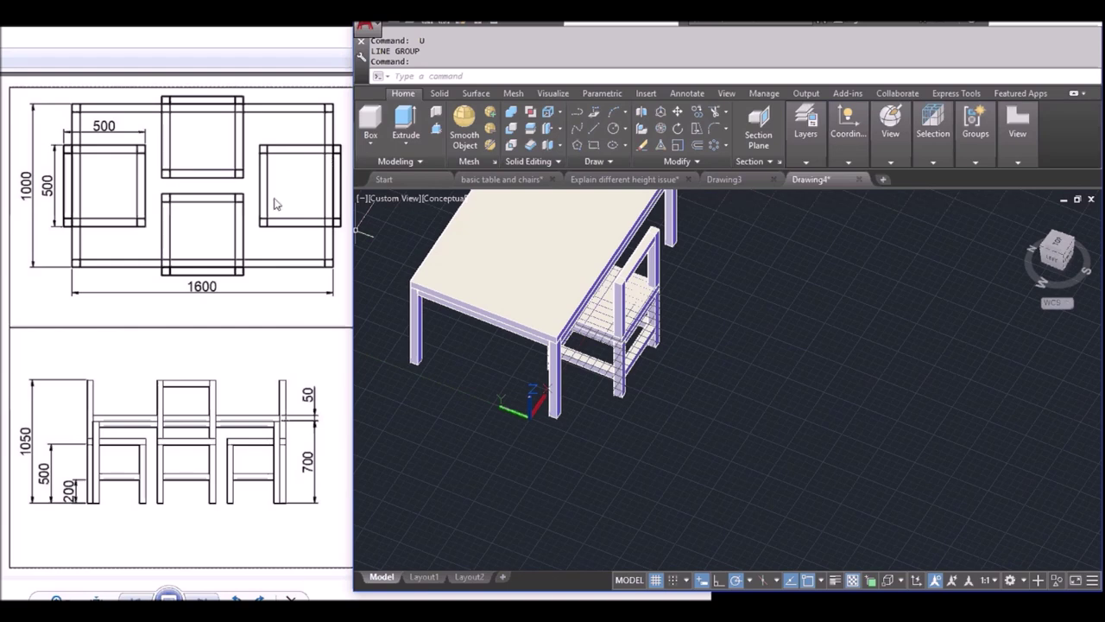
pyautogui.moveTo(760, 380)
pyautogui.keyDown('shift'); pyautogui.mouseDown(button='middle')
pyautogui.moveTo(705, 365)
pyautogui.moveTo(707, 390)
pyautogui.mouseUp(button='middle'); pyautogui.keyUp('shift')
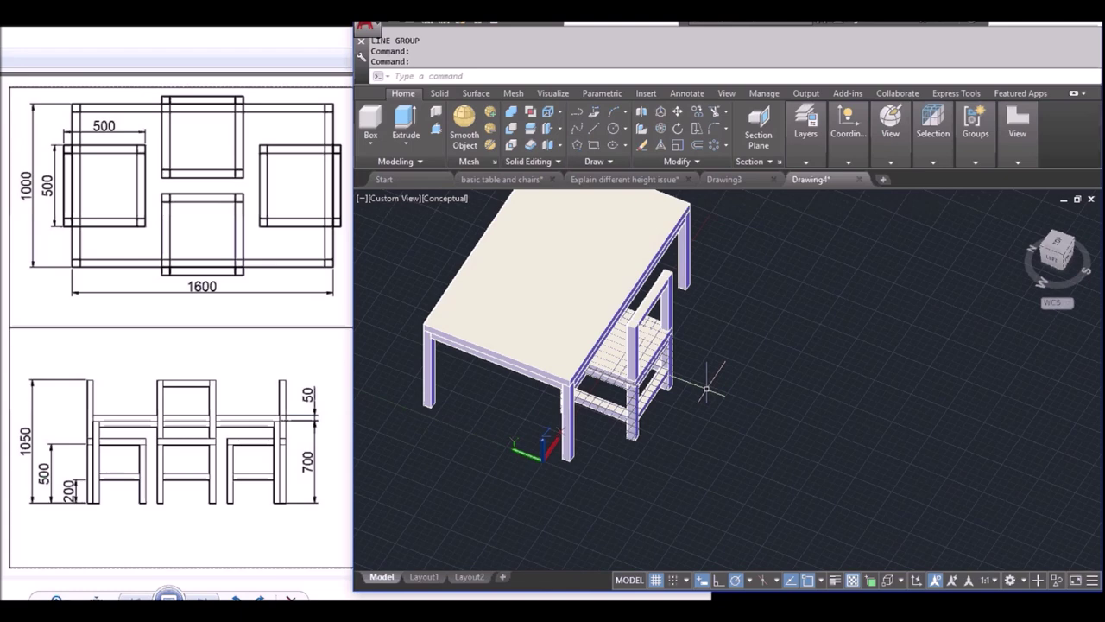
pyautogui.hotkey('ctrl', 'z')
# - Start moving the chair with its base point midway between two chair leg bottom corners
pyautogui.write('M')
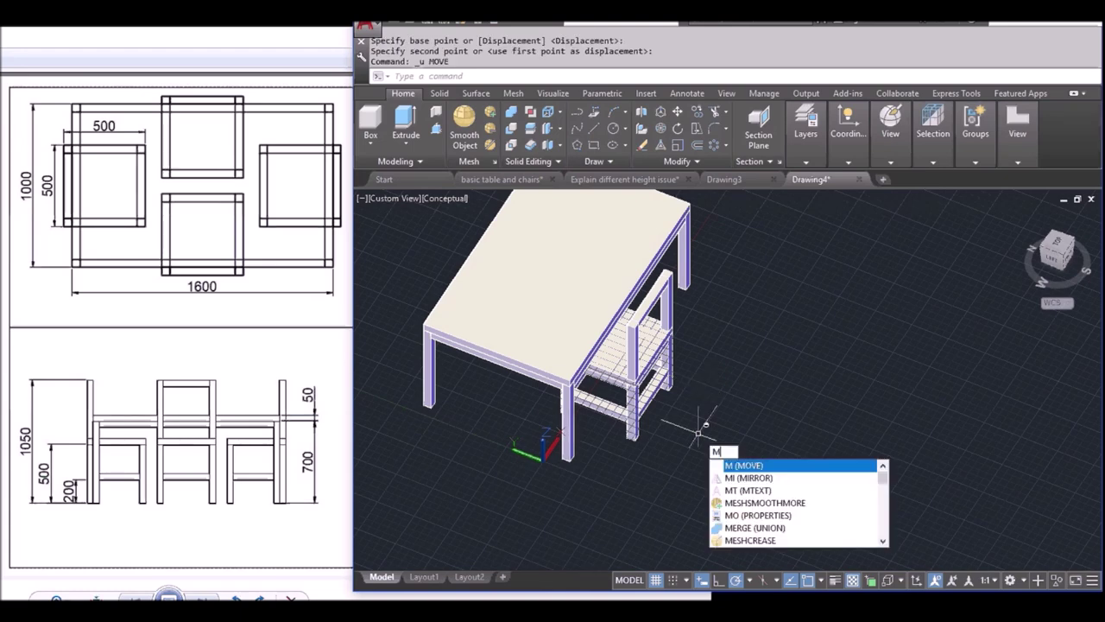
pyautogui.press('Return')
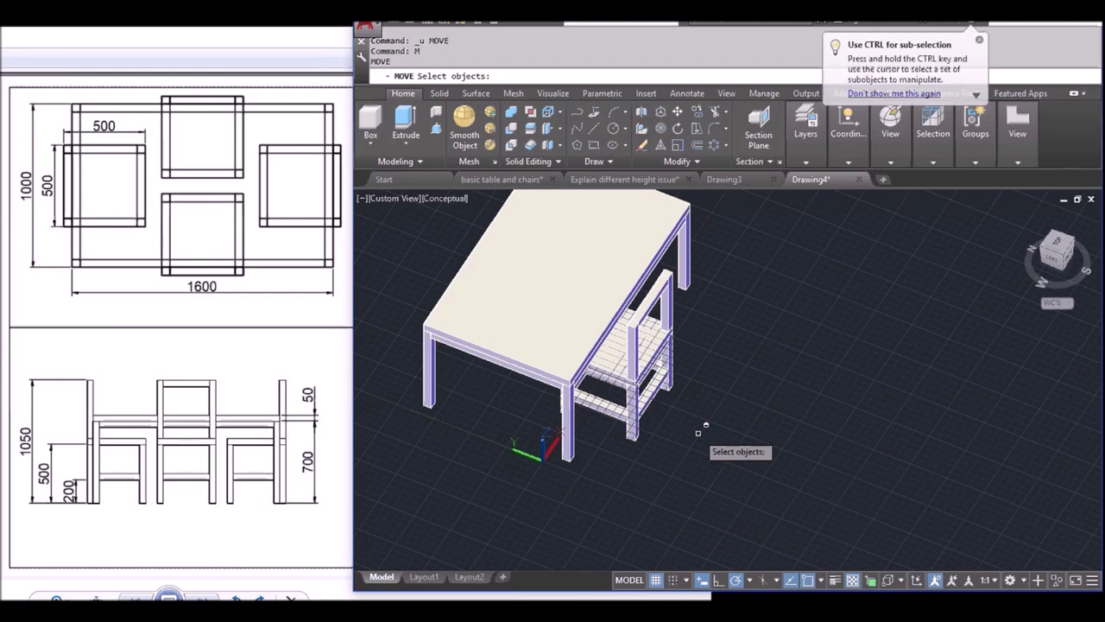
pyautogui.click(639, 408)
pyautogui.press('Return')
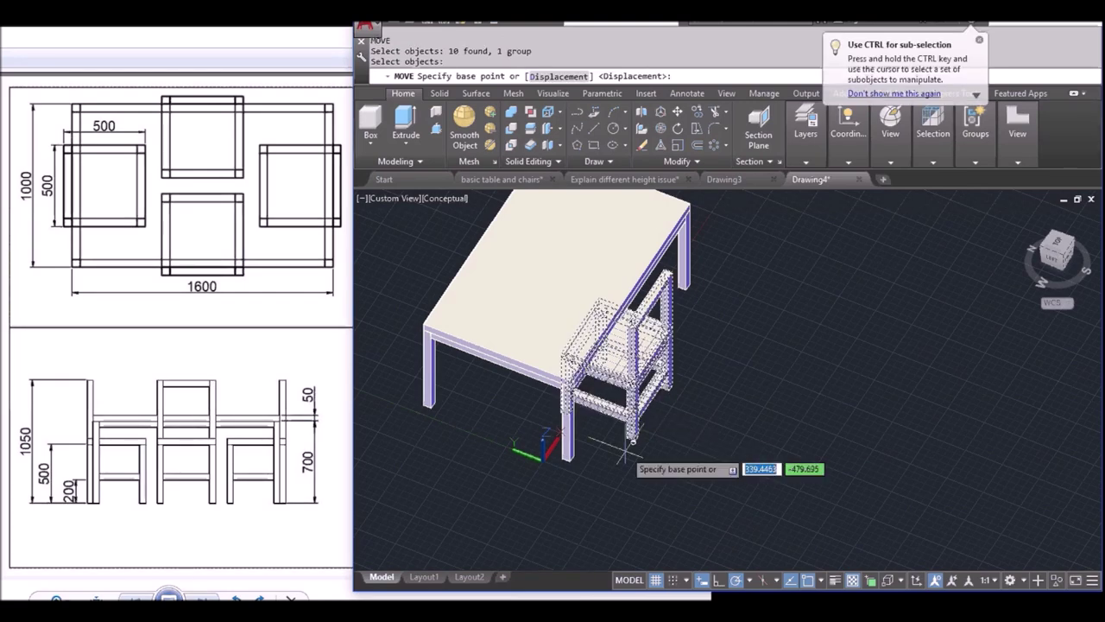
pyautogui.keyDown('shift'); pyautogui.moveTo(623, 449); pyautogui.dragTo(921, 436, button='middle'); pyautogui.keyUp('shift')
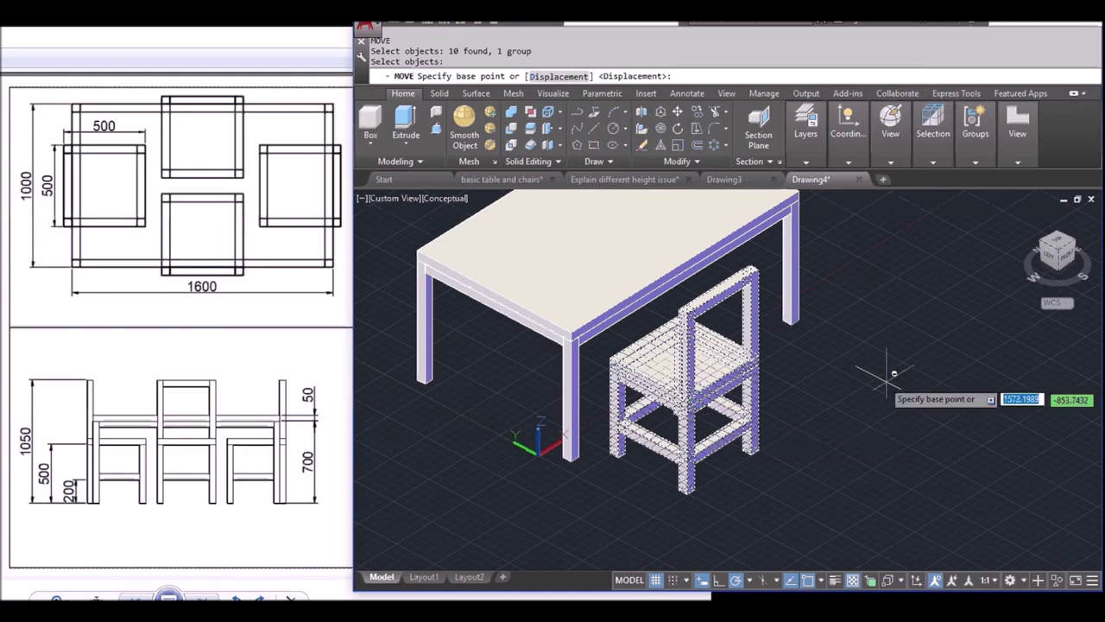
pyautogui.keyDown('shift'); pyautogui.rightClick(824, 376); pyautogui.keyUp('shift')
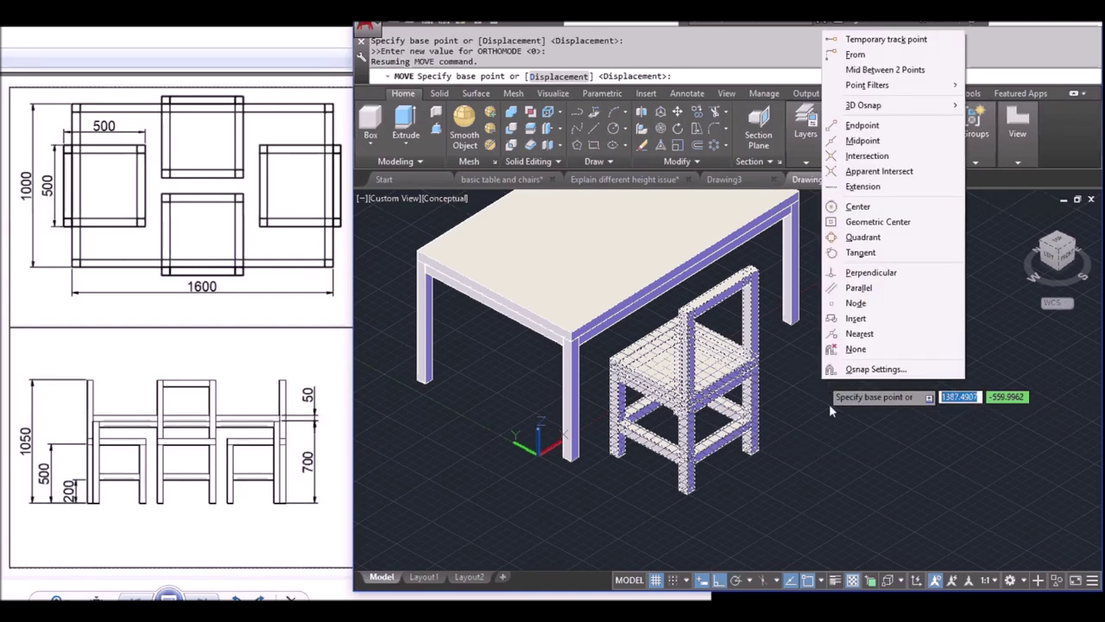
pyautogui.click(900, 74)
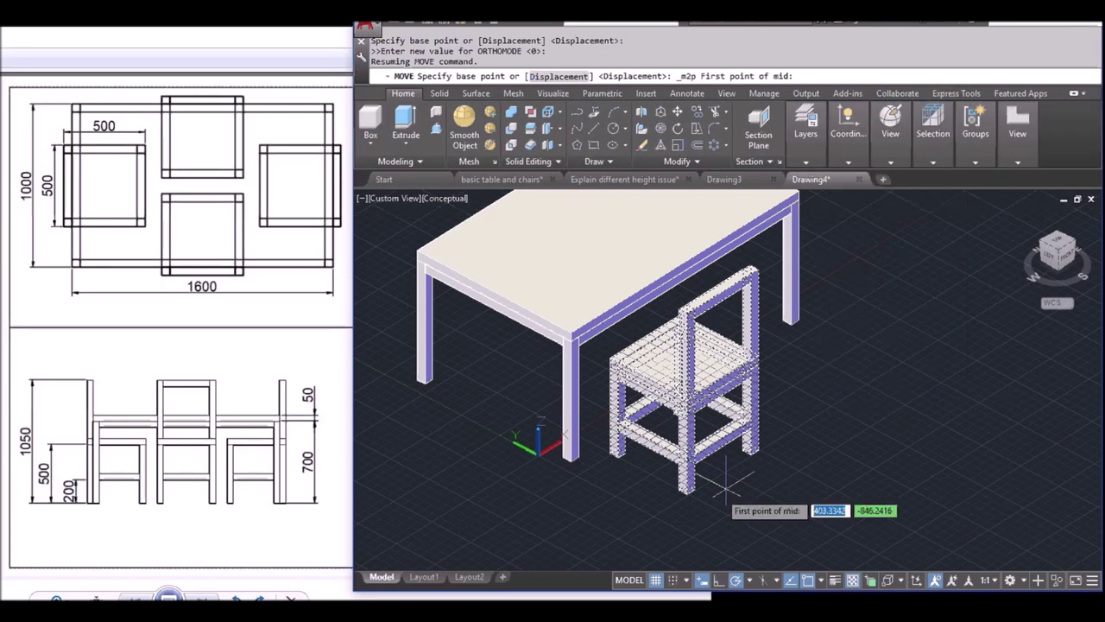
pyautogui.scroll(5, 724, 483)
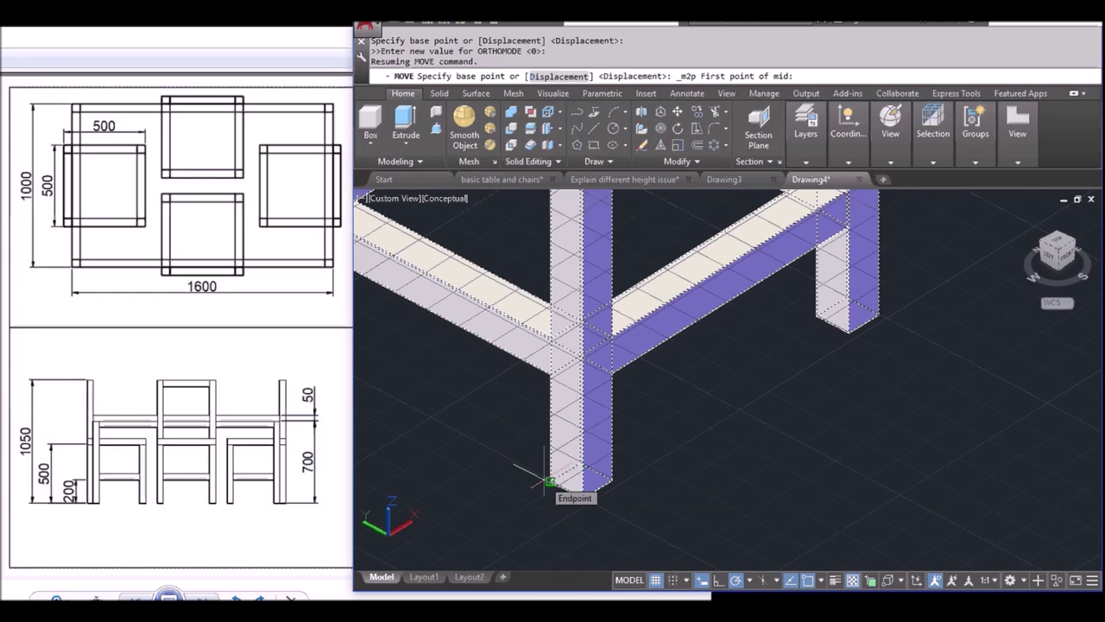
pyautogui.click(546, 479)
pyautogui.scroll(-3, 850, 399)
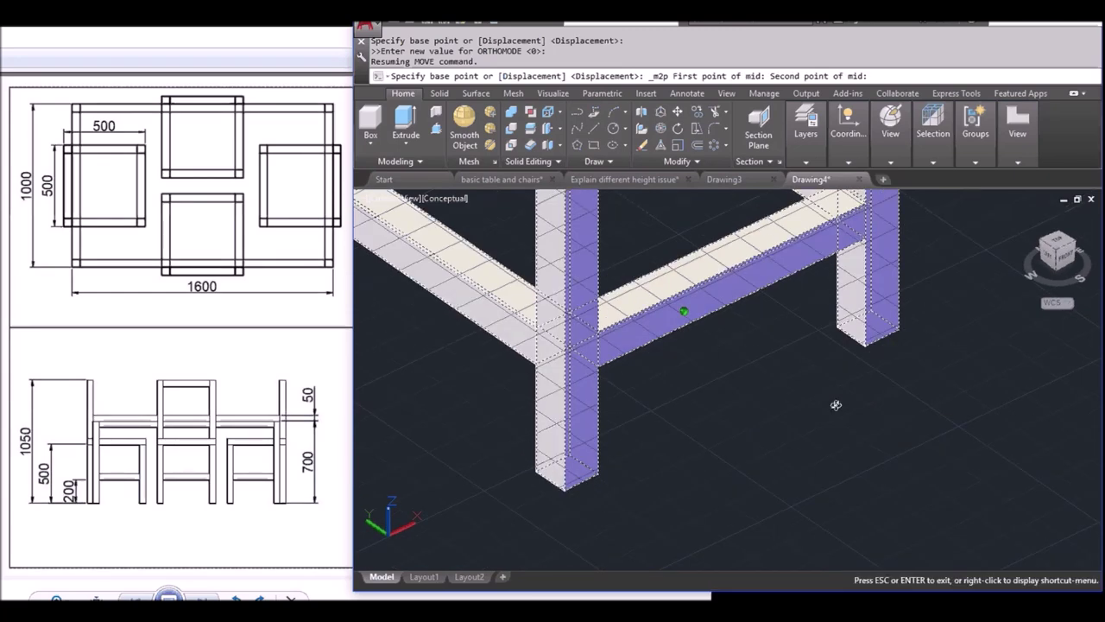
pyautogui.moveTo(829, 400); pyautogui.dragTo(740, 406, button='middle')
pyautogui.scroll(3, 751, 464)
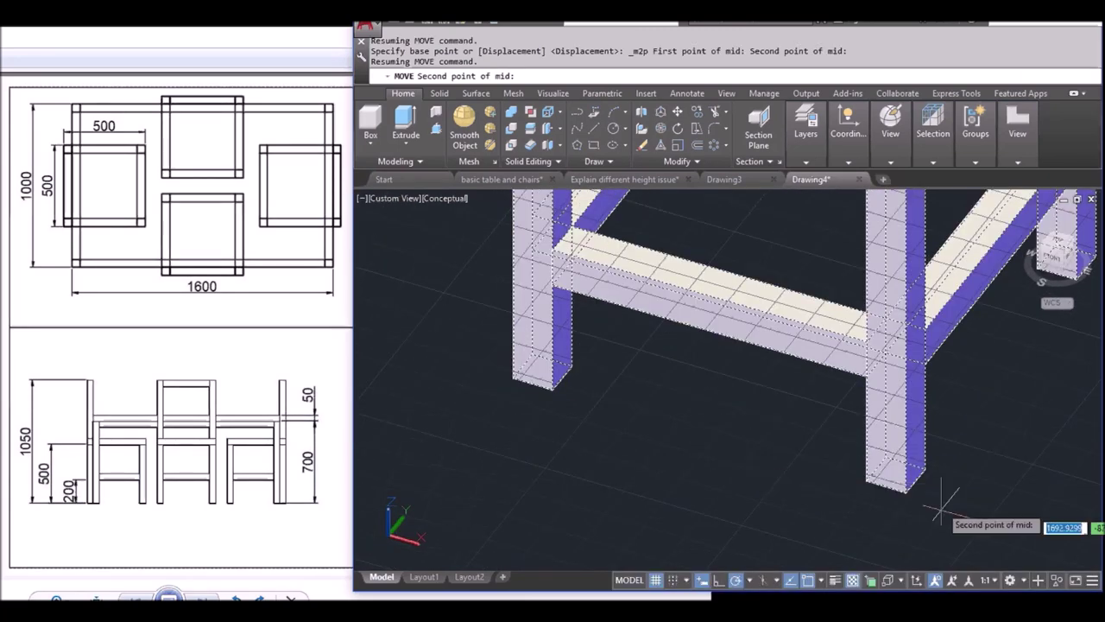
pyautogui.click(924, 469)
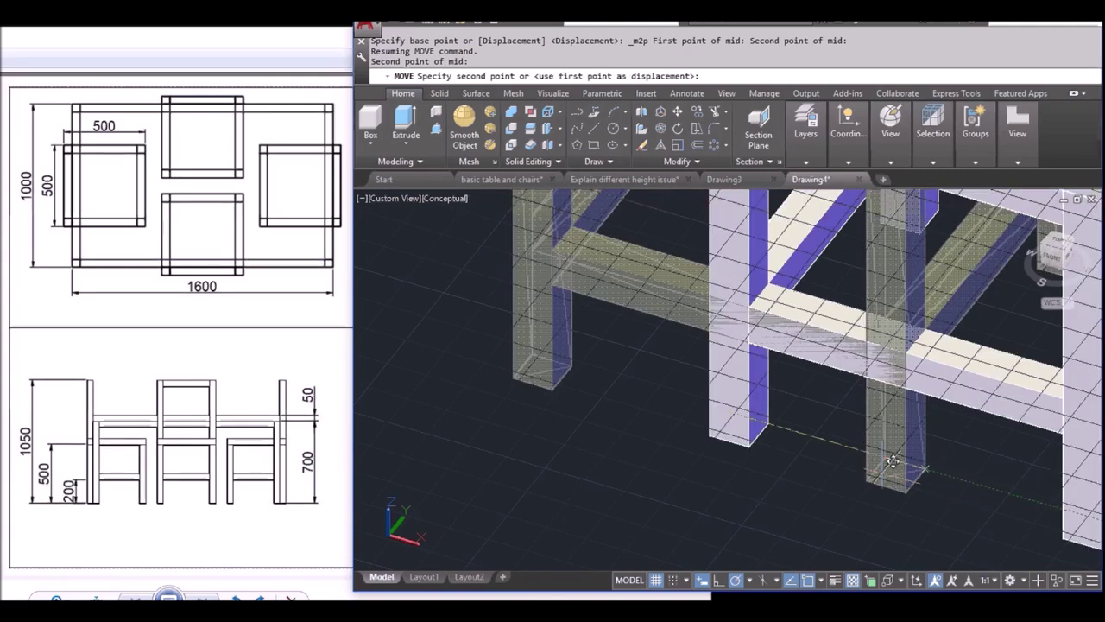
# - Place the chair at the midpoint between two table leg corners, centring it on the long side
pyautogui.moveTo(686, 424)
pyautogui.keyDown('shift'); pyautogui.mouseDown(button='middle')
pyautogui.moveTo(698, 446)
pyautogui.moveTo(682, 395)
pyautogui.mouseUp(button='middle'); pyautogui.keyUp('shift')
pyautogui.scroll(-5, 682, 395)
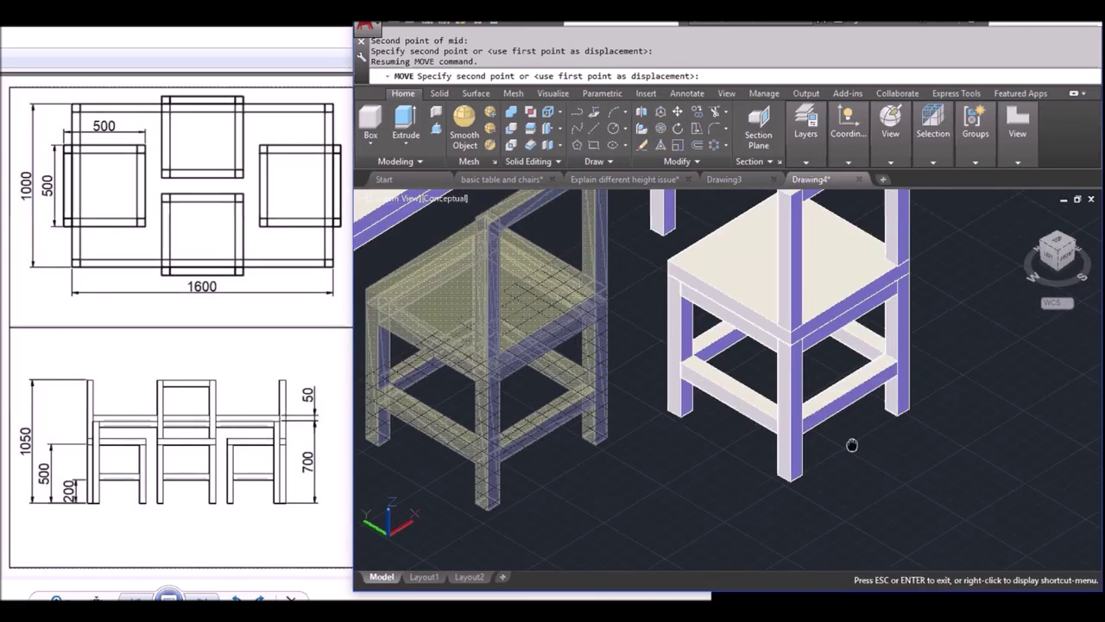
pyautogui.scroll(3, 851, 444)
pyautogui.keyDown('shift'); pyautogui.rightClick(904, 439); pyautogui.keyUp('shift')
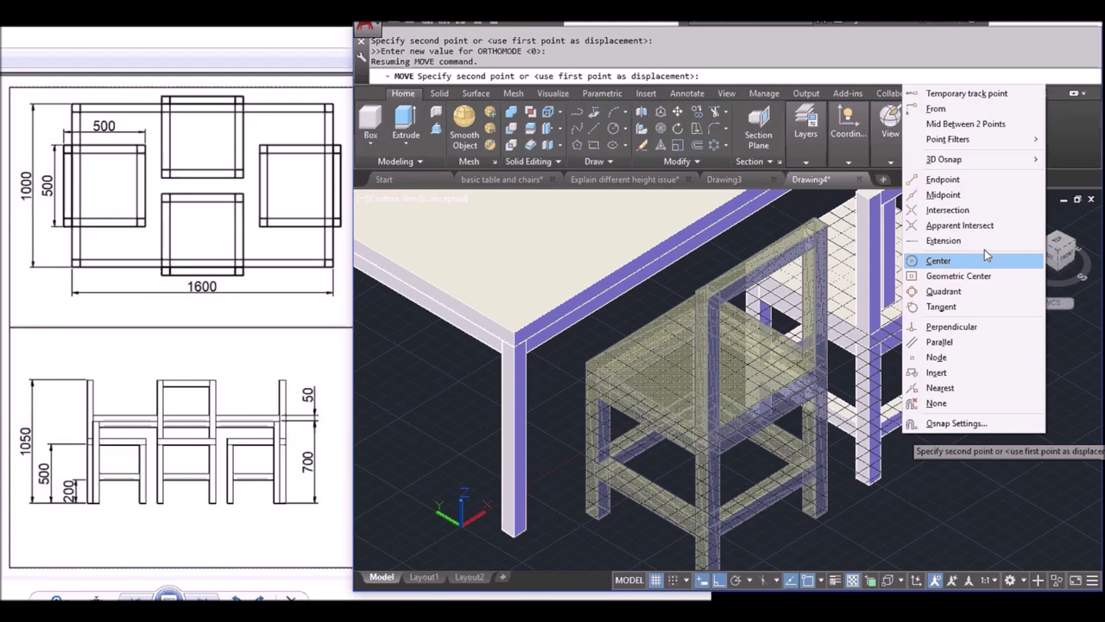
pyautogui.click(965, 125)
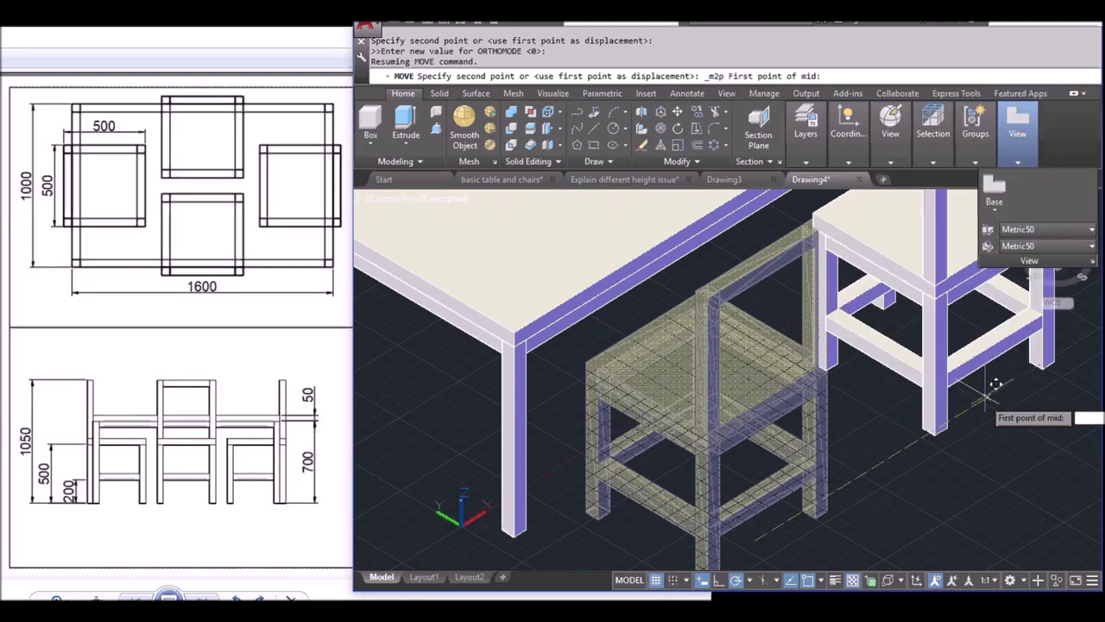
pyautogui.scroll(2, 995, 384)
pyautogui.moveTo(887, 374); pyautogui.dragTo(811, 371, button='middle')
pyautogui.moveTo(720, 375); pyautogui.dragTo(780, 339, button='middle')
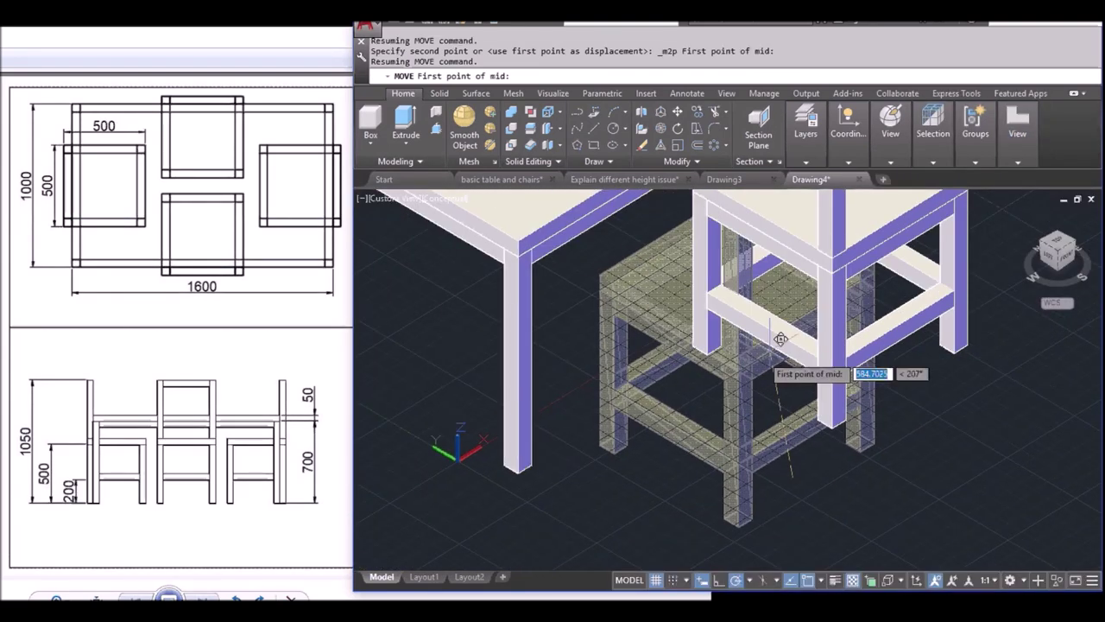
pyautogui.click(517, 472)
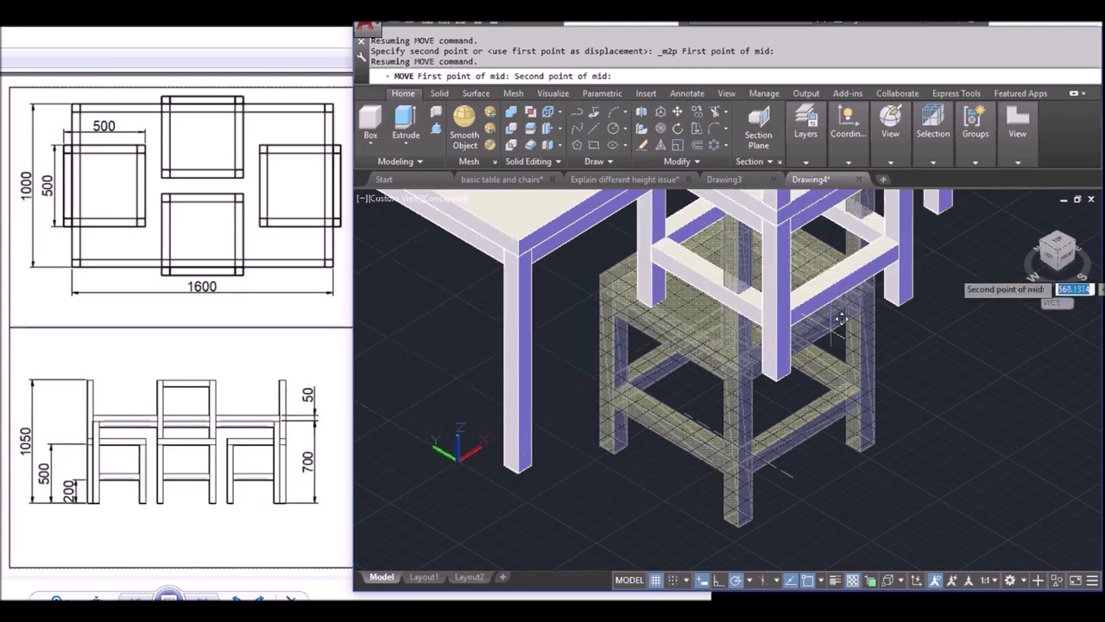
pyautogui.moveTo(794, 259); pyautogui.dragTo(879, 274, button='middle')
pyautogui.press('Escape')
pyautogui.scroll(5, 751, 285)
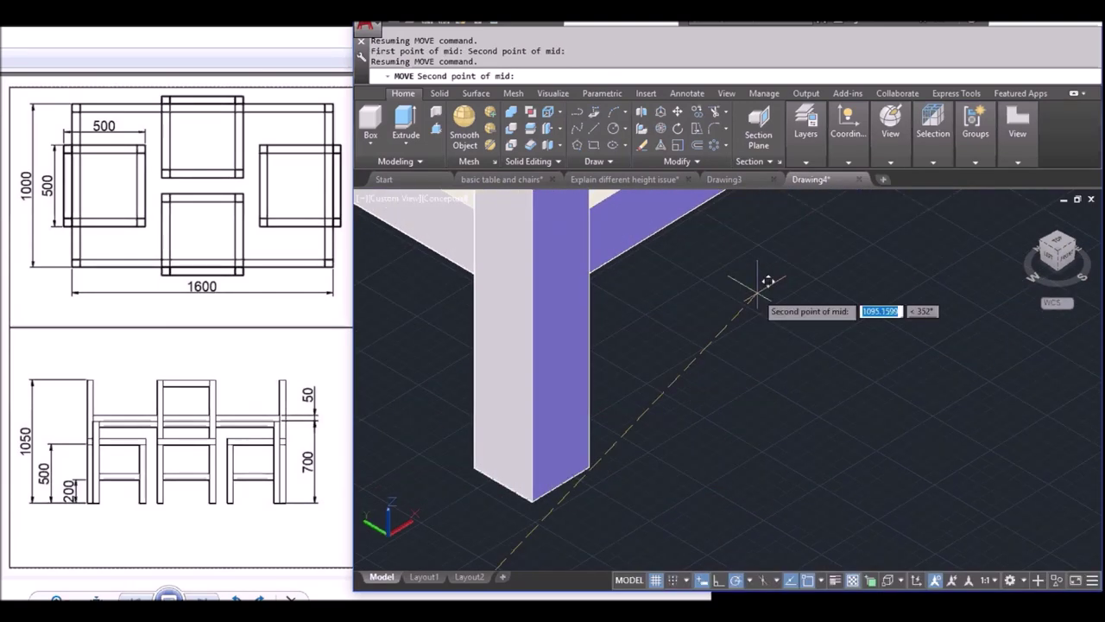
pyautogui.scroll(2, 678, 388)
pyautogui.scroll(-4, 678, 380)
pyautogui.scroll(1, 579, 382)
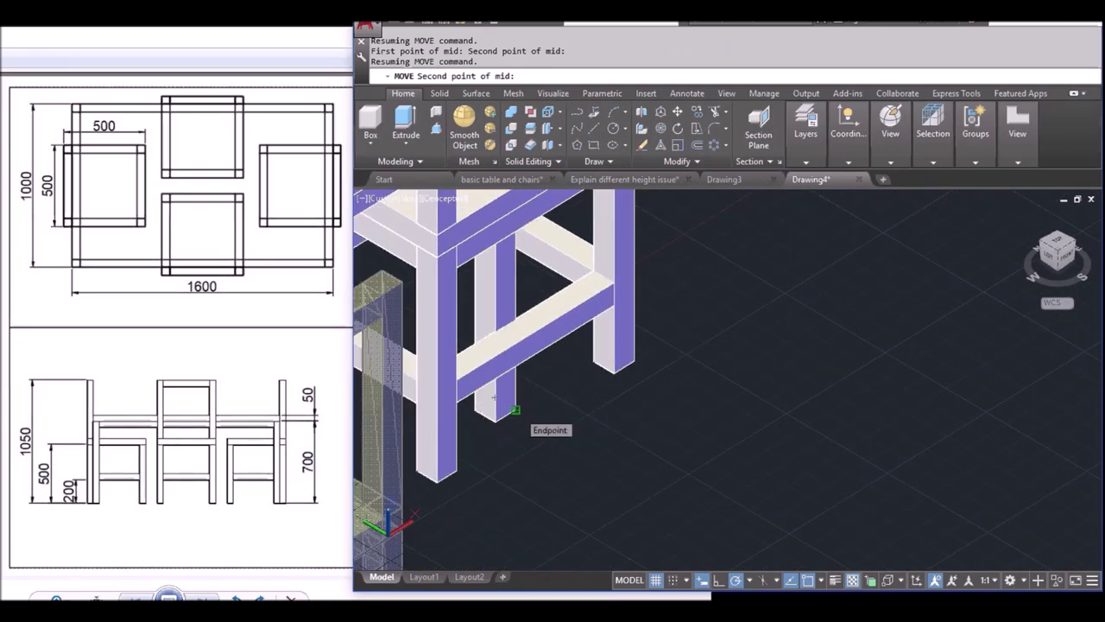
pyautogui.click(514, 409)
pyautogui.scroll(-5, 599, 420)
pyautogui.moveTo(604, 431)
pyautogui.mouseDown(button='middle')
pyautogui.moveTo(698, 443)
pyautogui.moveTo(786, 405)
pyautogui.moveTo(748, 414)
pyautogui.moveTo(710, 381)
pyautogui.moveTo(717, 423)
pyautogui.mouseUp(button='middle')
pyautogui.press('Escape')
pyautogui.scroll(3, 717, 397)
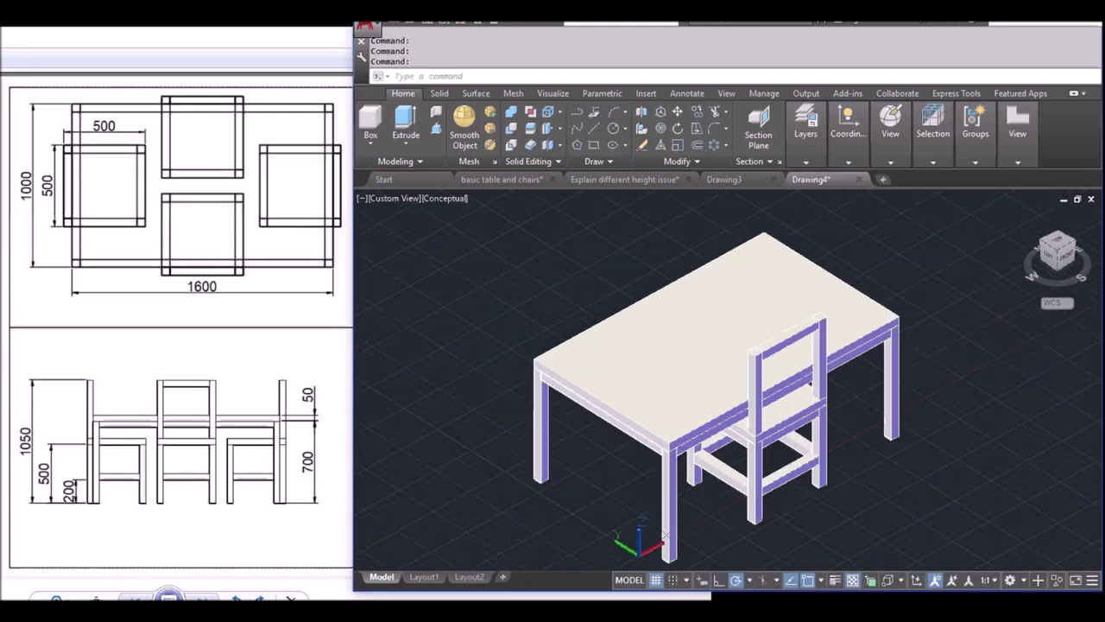
pyautogui.press('F12')
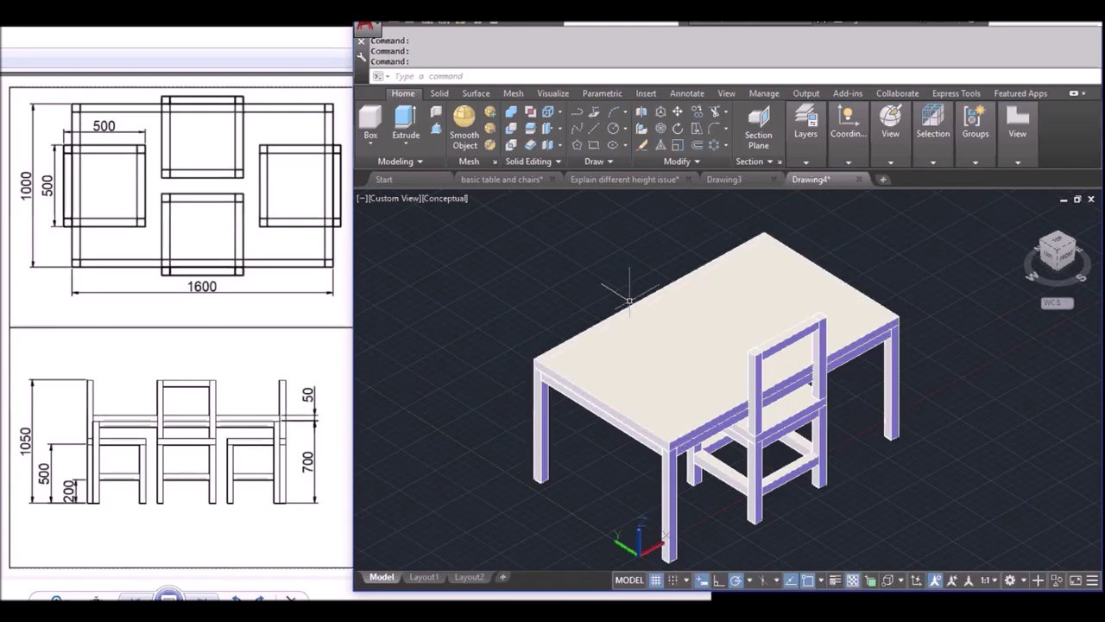
# - Polar-array the chair with 4 items, centred midway between opposite table corners
pyautogui.click(713, 146)
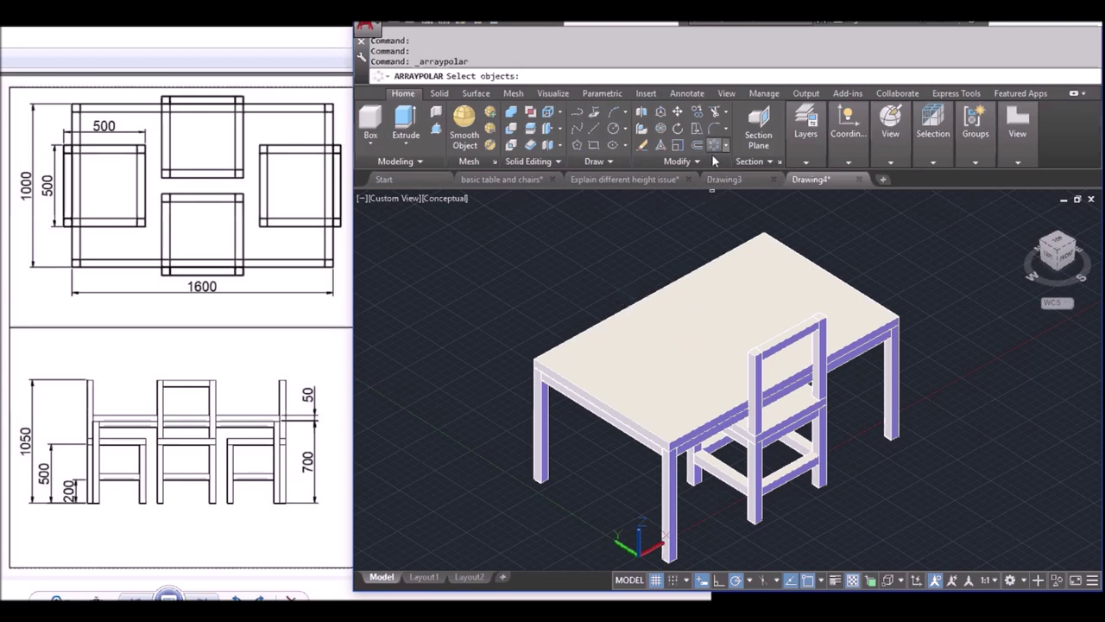
pyautogui.click(764, 438)
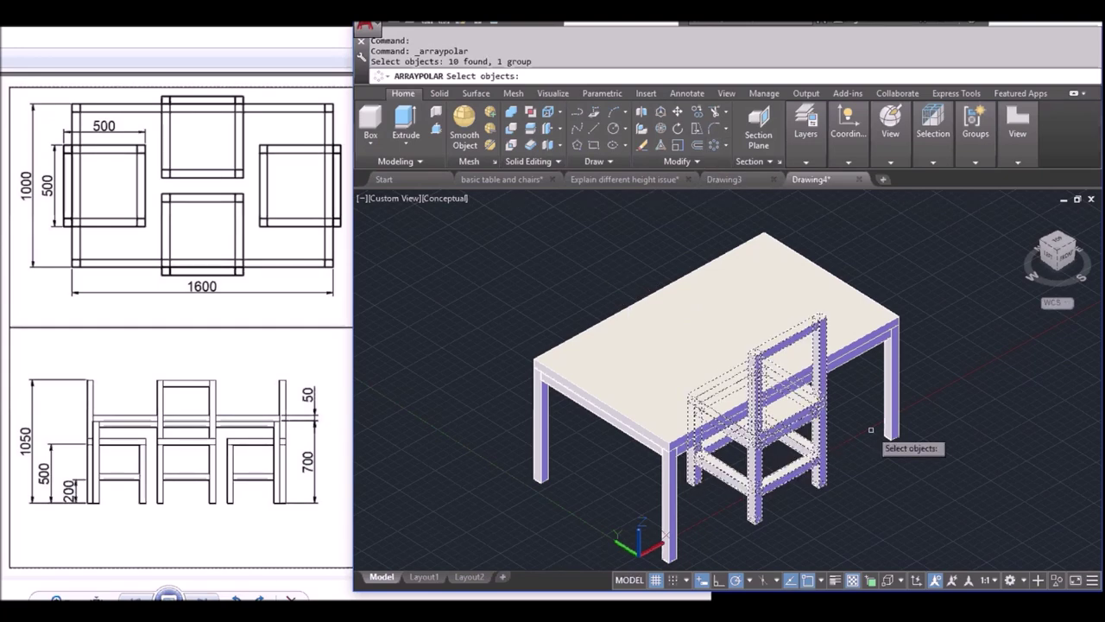
pyautogui.press('Return')
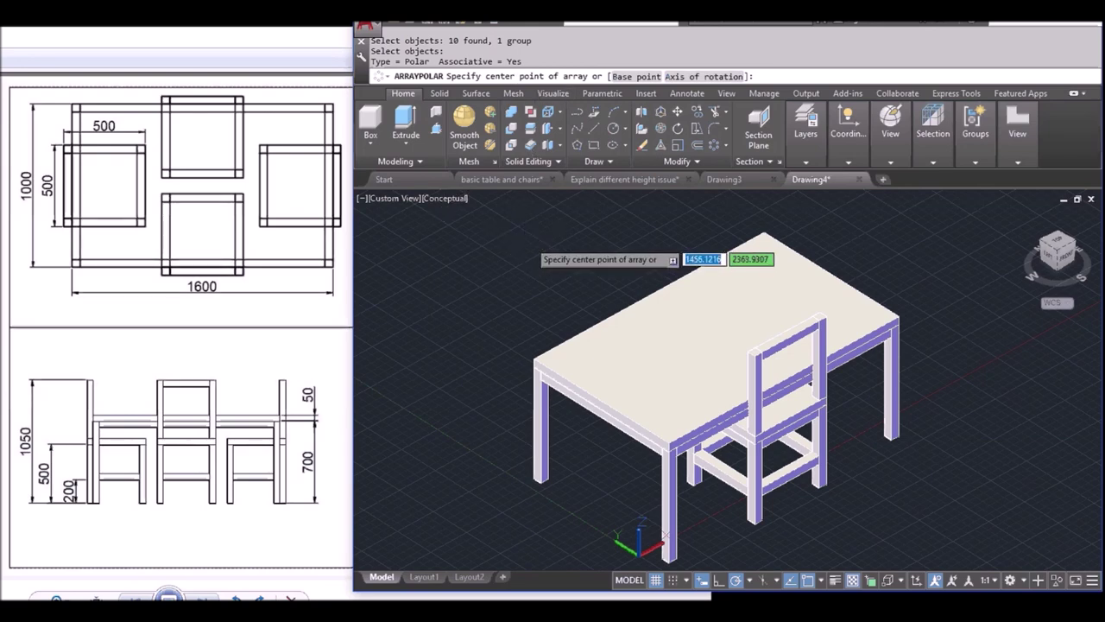
pyautogui.keyDown('shift'); pyautogui.rightClick(530, 244); pyautogui.keyUp('shift')
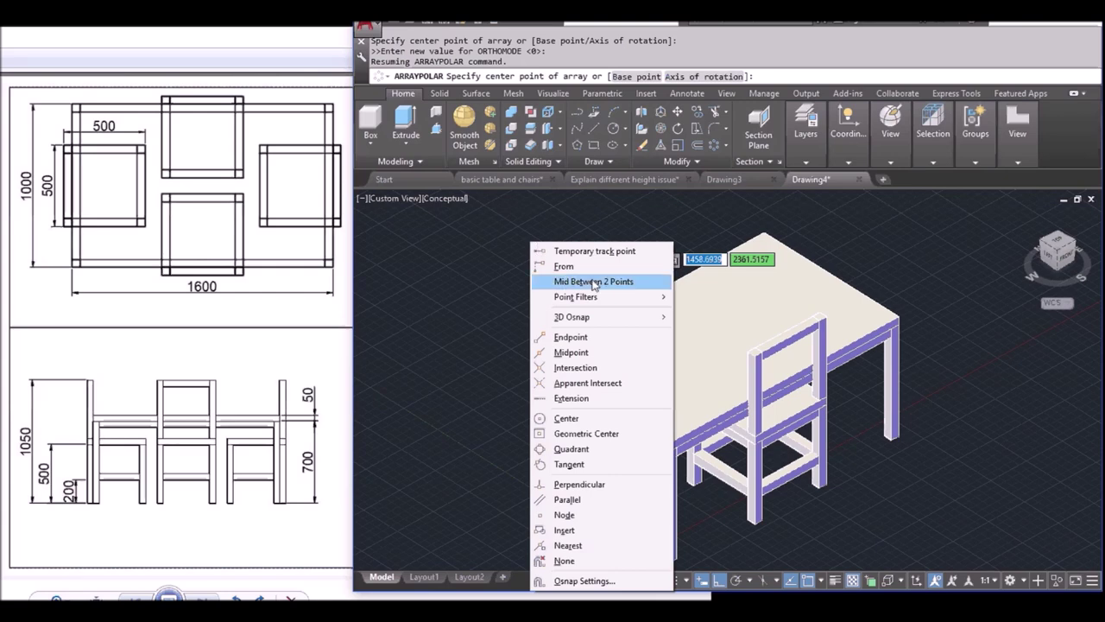
pyautogui.click(594, 281)
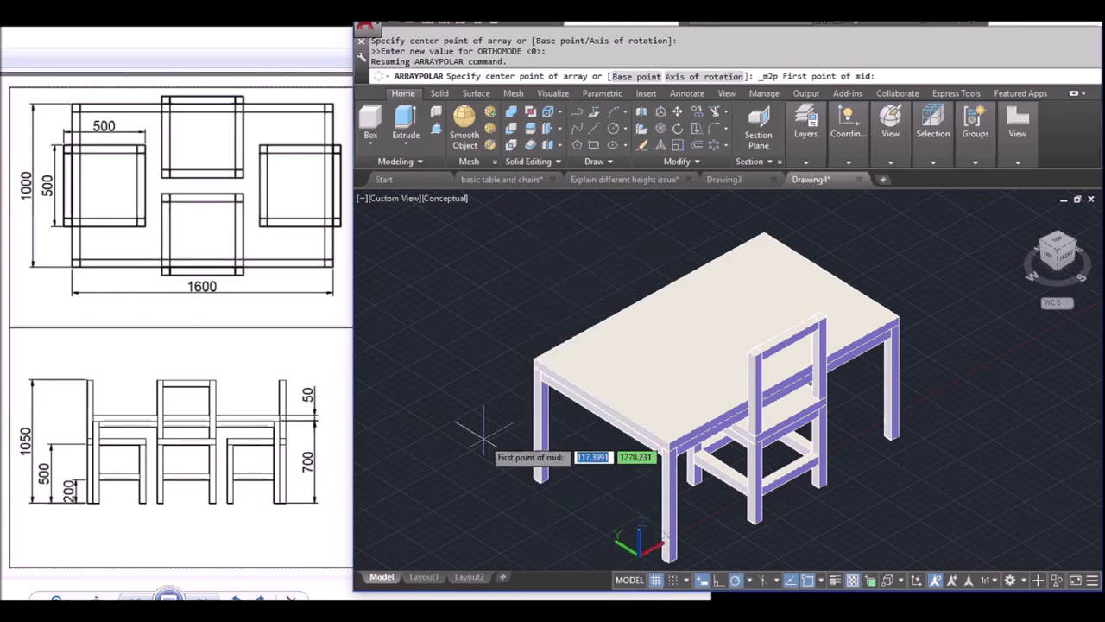
pyautogui.click(609, 406)
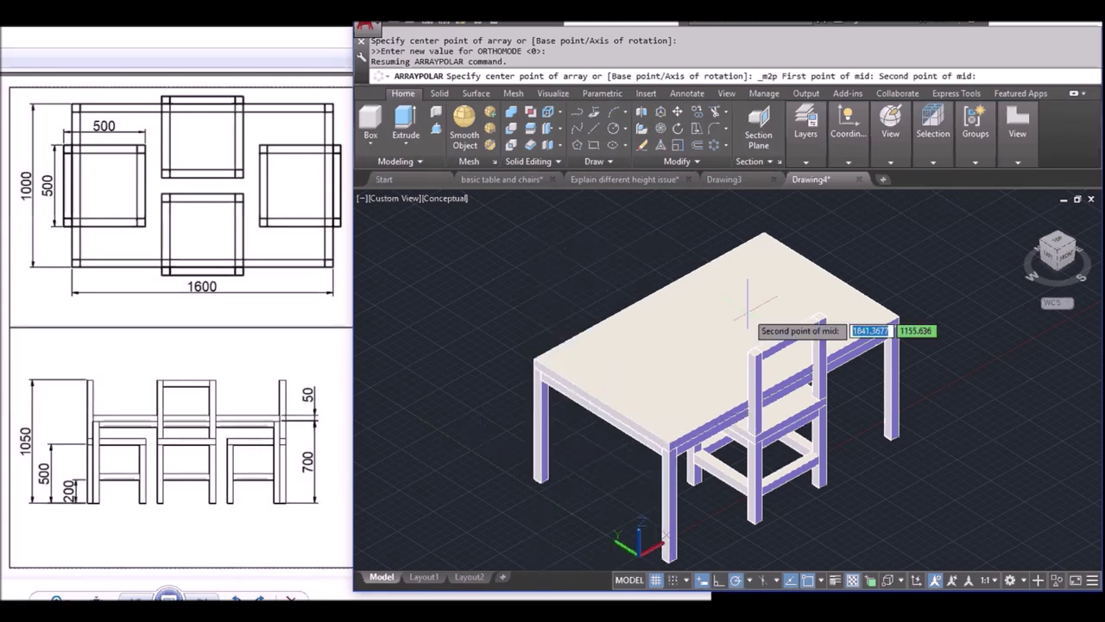
pyautogui.click(831, 277)
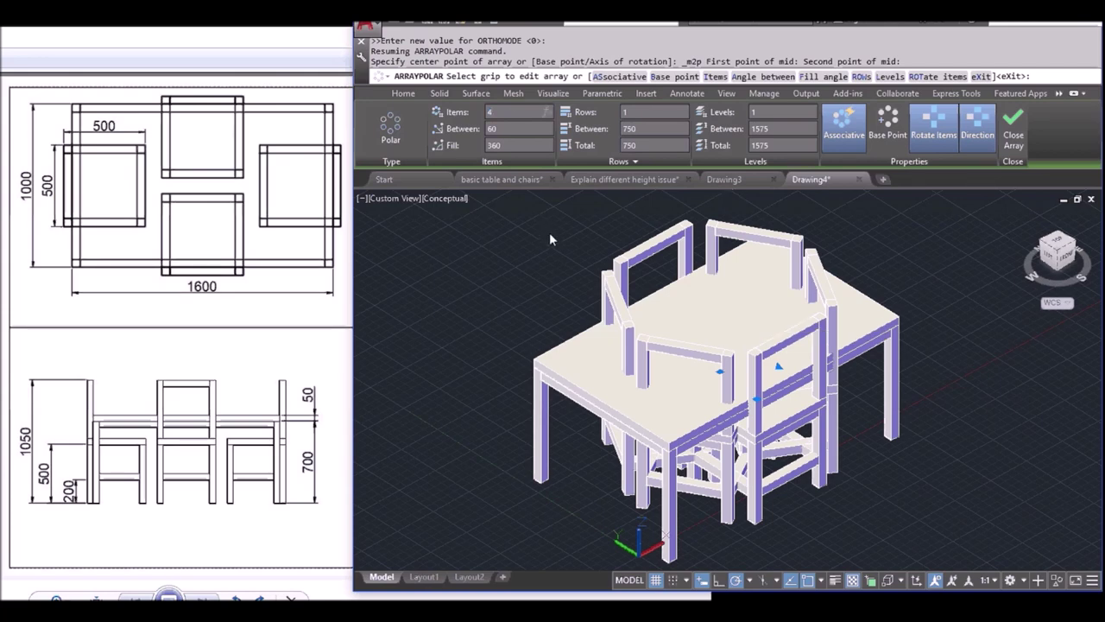
pyautogui.write('4')
pyautogui.press('Return')
# - Make the chair array non-associative, close the array editor and zoom out
pyautogui.moveTo(747, 326); pyautogui.dragTo(673, 376, button='middle')
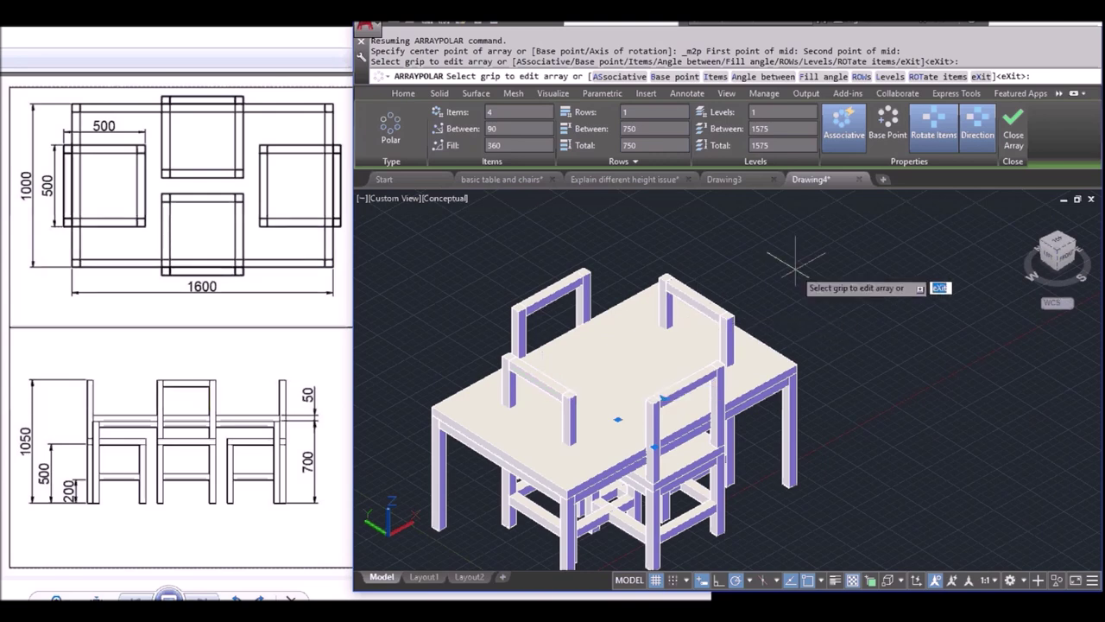
pyautogui.click(843, 138)
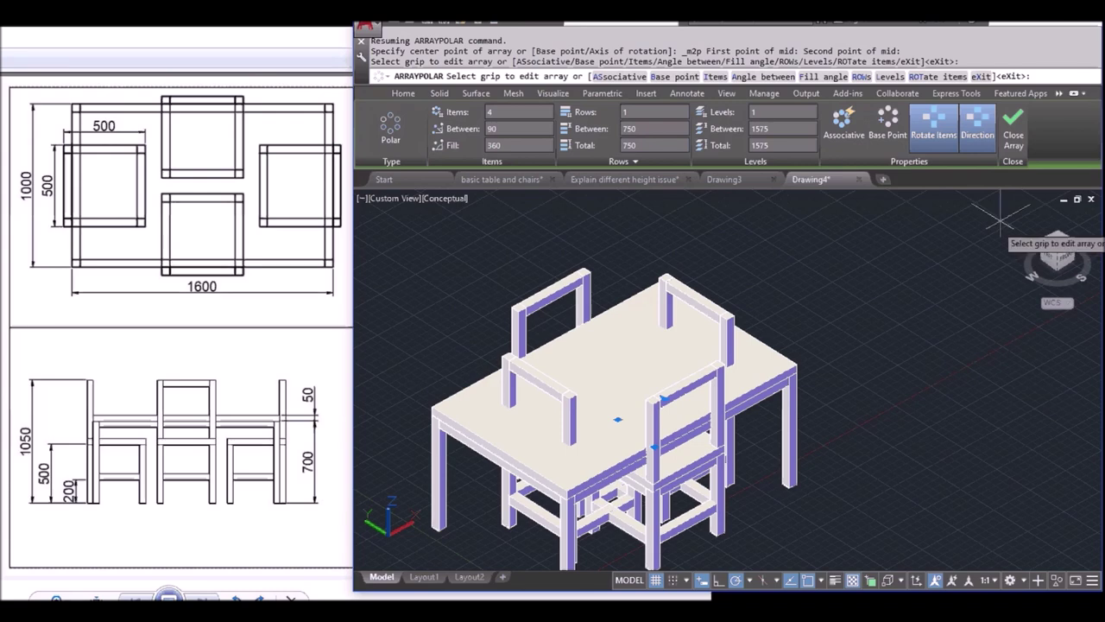
pyautogui.click(1014, 138)
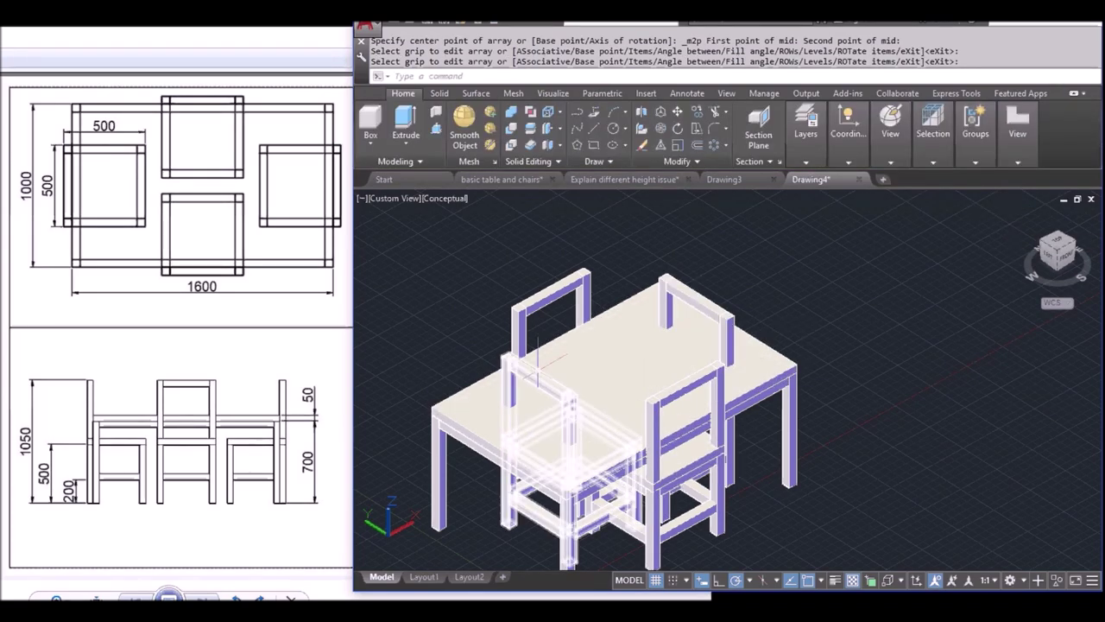
pyautogui.moveTo(537, 356); pyautogui.dragTo(750, 367, button='middle')
pyautogui.scroll(-2, 750, 367)
pyautogui.scroll(3, 749, 389)
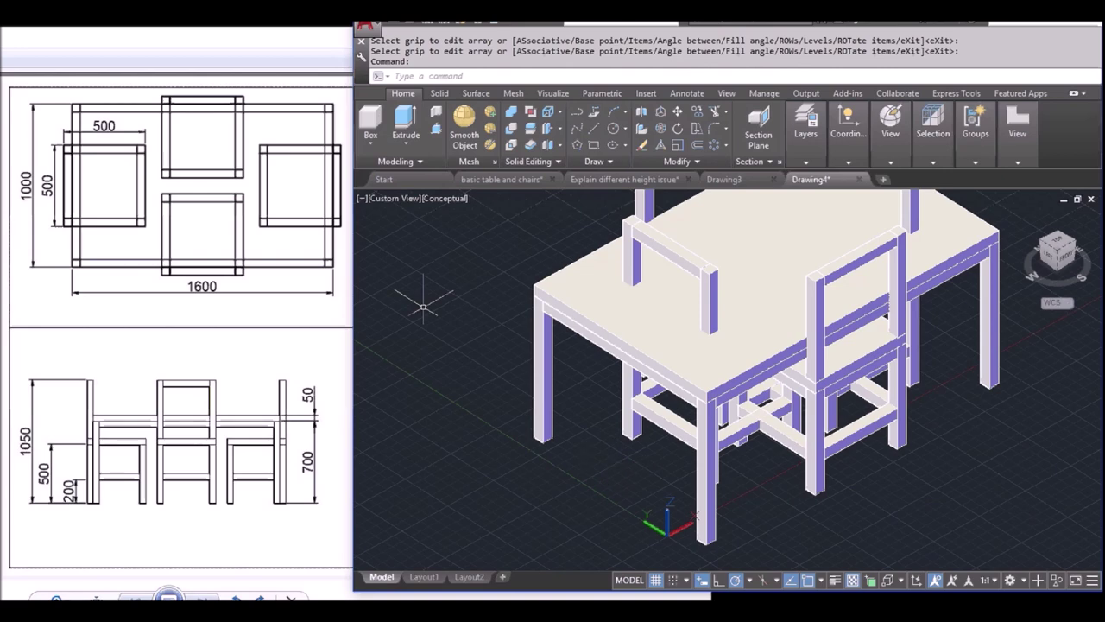
# - Apply a visual style, then select the left chair and grab a 3D Move gizmo axis
pyautogui.click(448, 203)
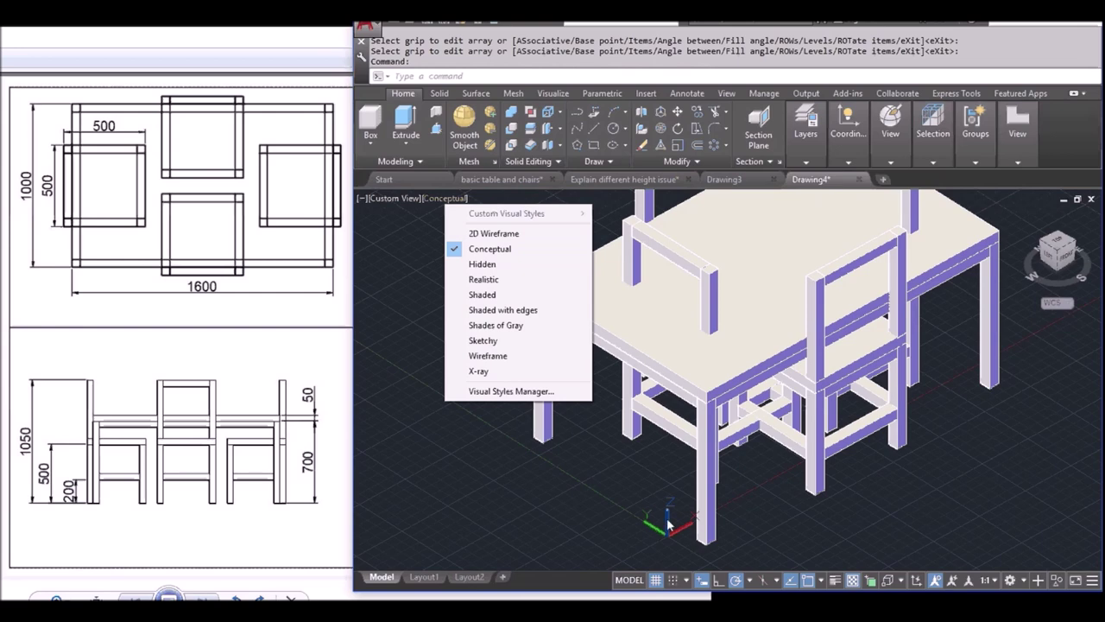
pyautogui.click(479, 371)
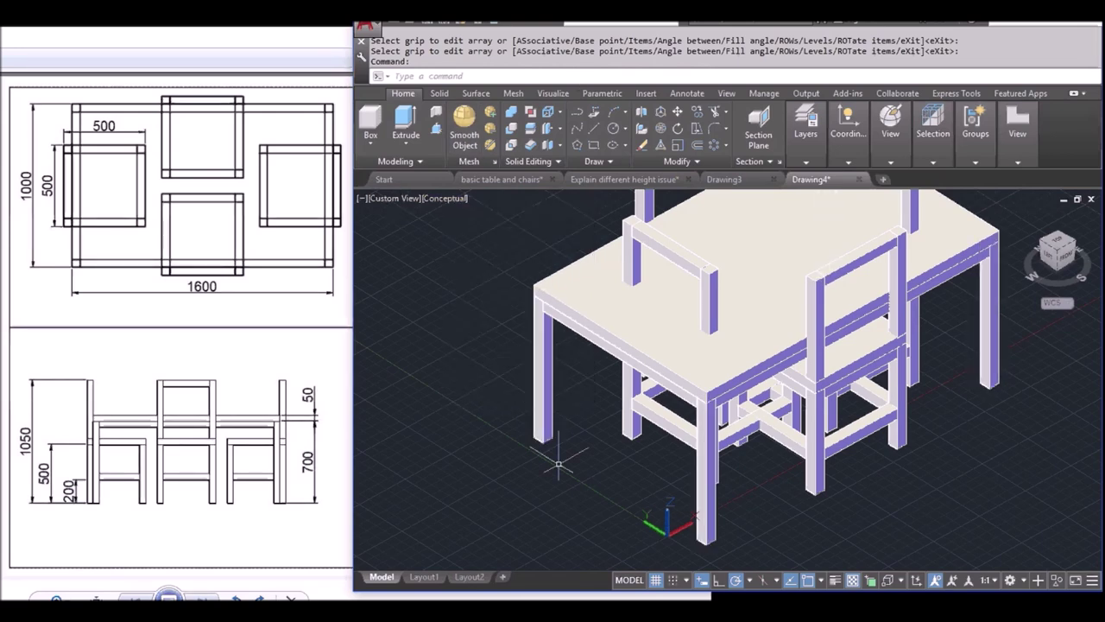
pyautogui.click(634, 464)
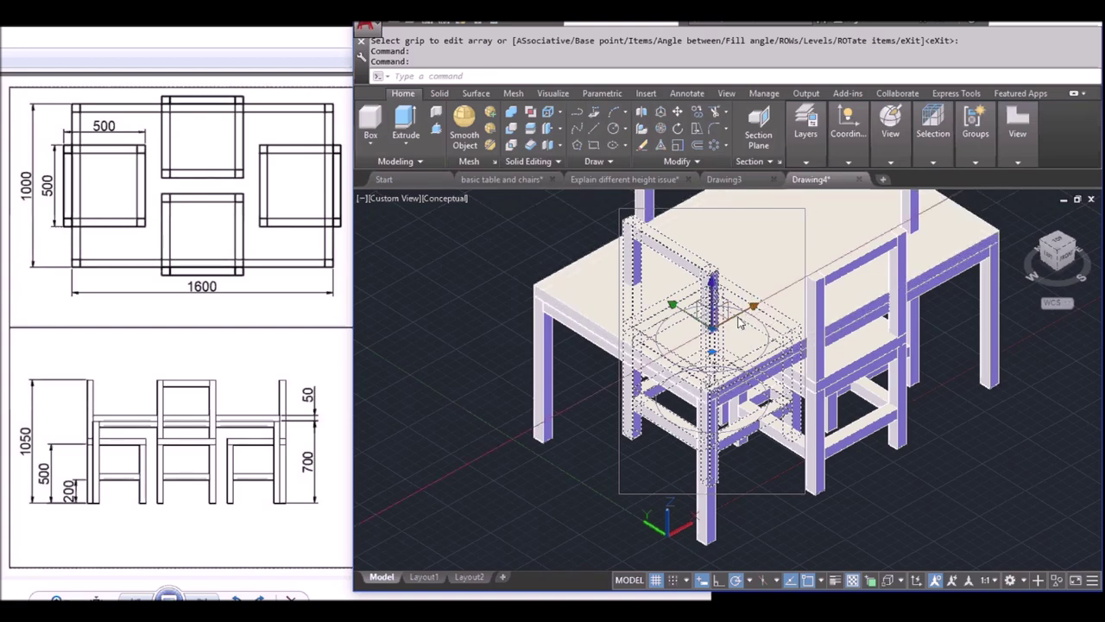
pyautogui.click(738, 322)
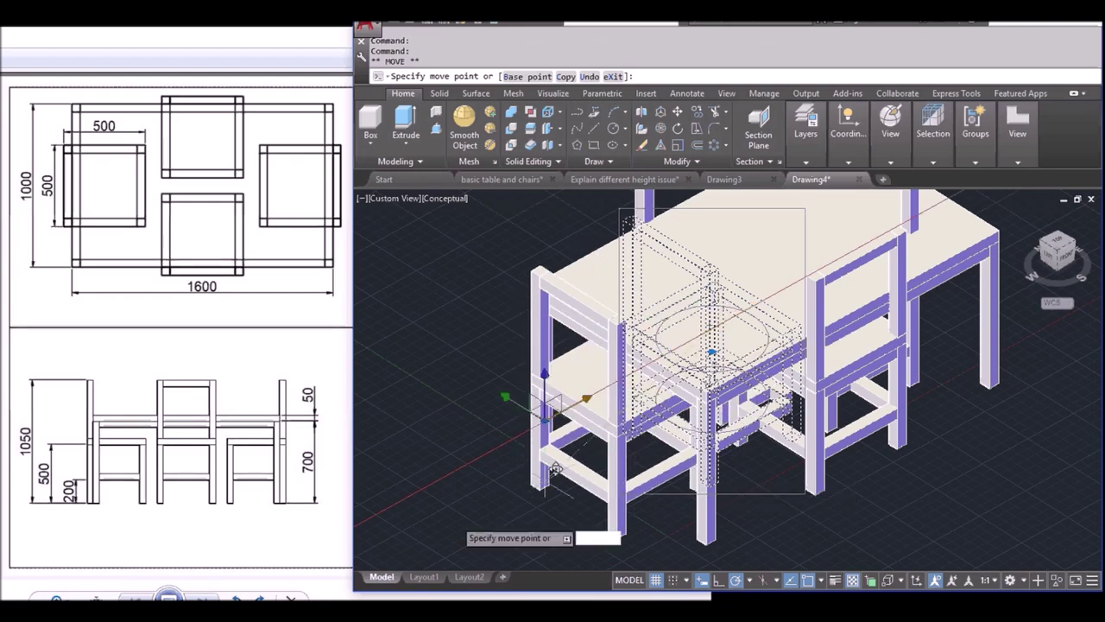
# - Cancel the unfinished gizmo move, leaving the chair in place, and reselect the front chair
pyautogui.scroll(-3, 557, 469)
pyautogui.scroll(1, 613, 462)
pyautogui.scroll(-1, 781, 390)
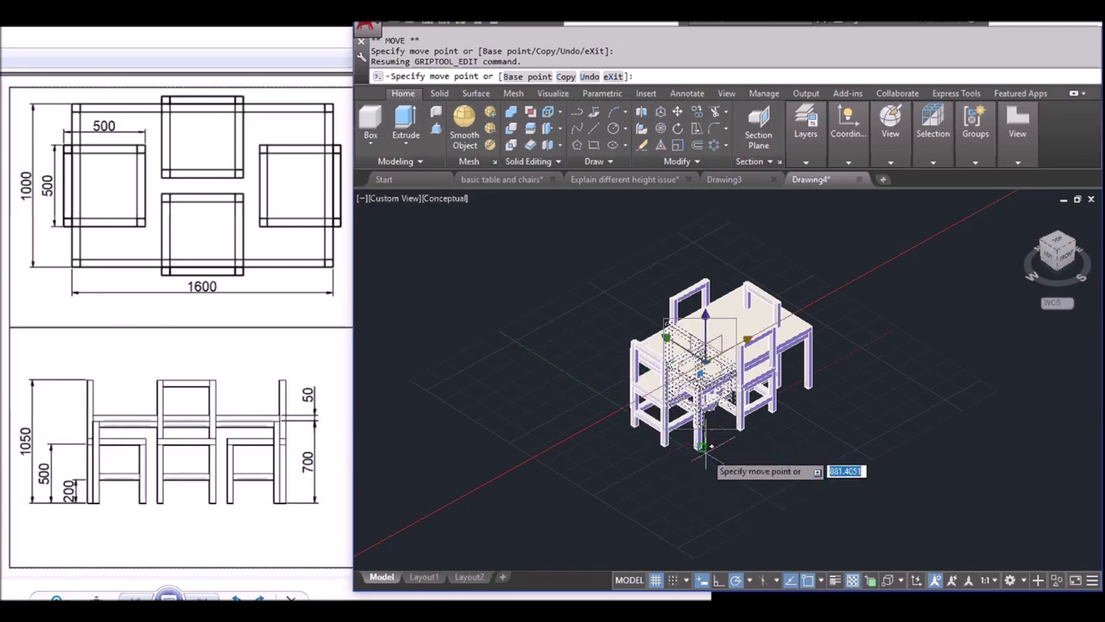
pyautogui.scroll(4, 708, 447)
pyautogui.scroll(2, 710, 445)
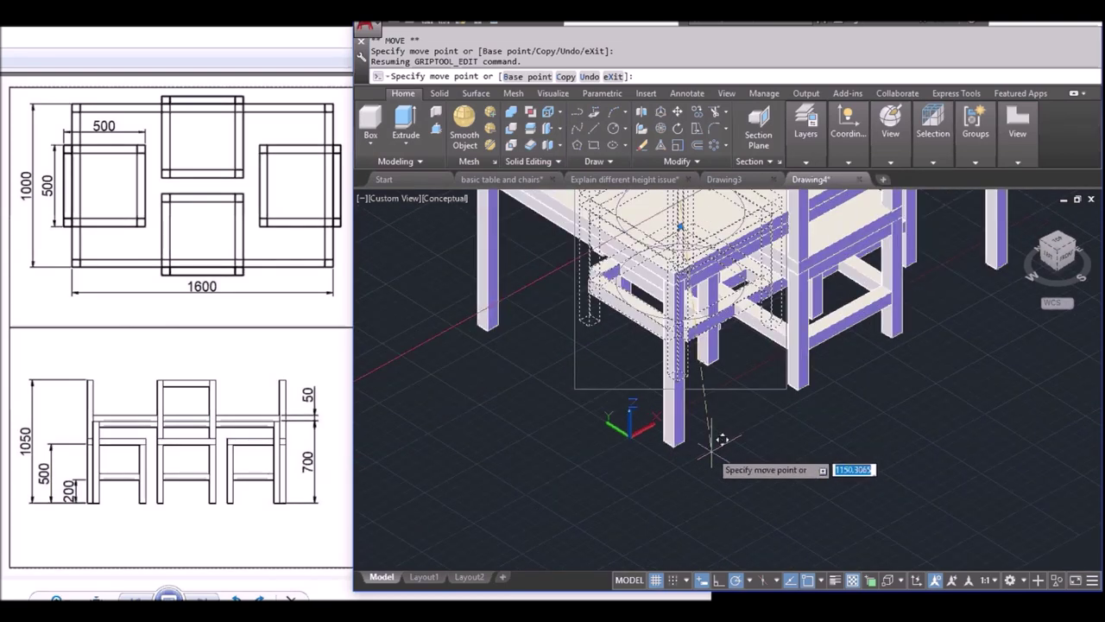
pyautogui.scroll(1, 713, 444)
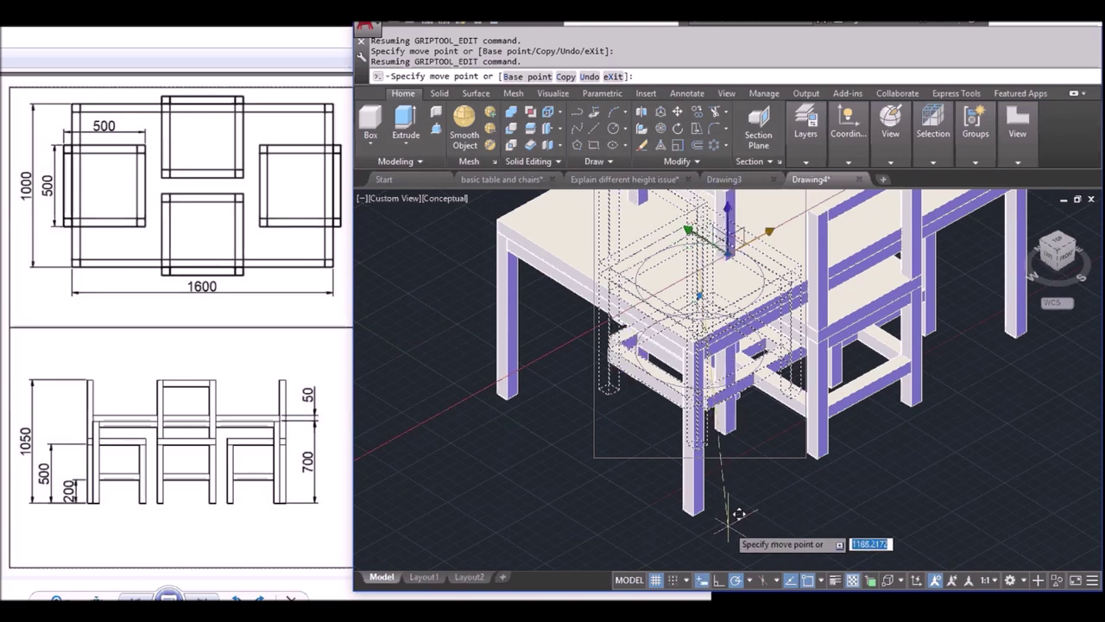
pyautogui.press('Escape')
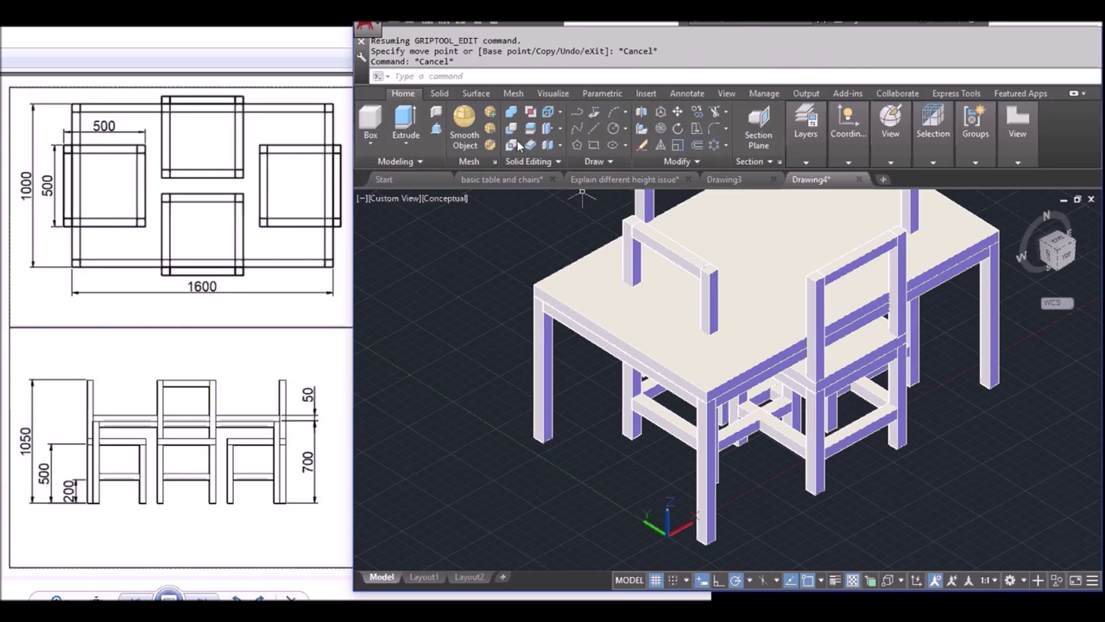
pyautogui.press('Escape')
pyautogui.press('Escape')
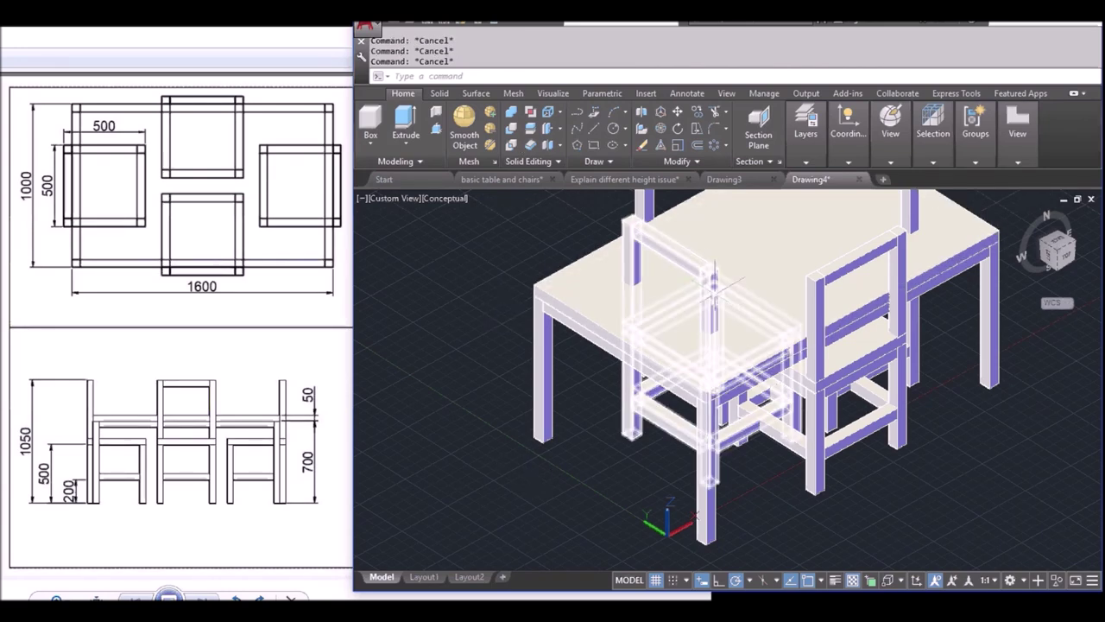
pyautogui.click(689, 250)
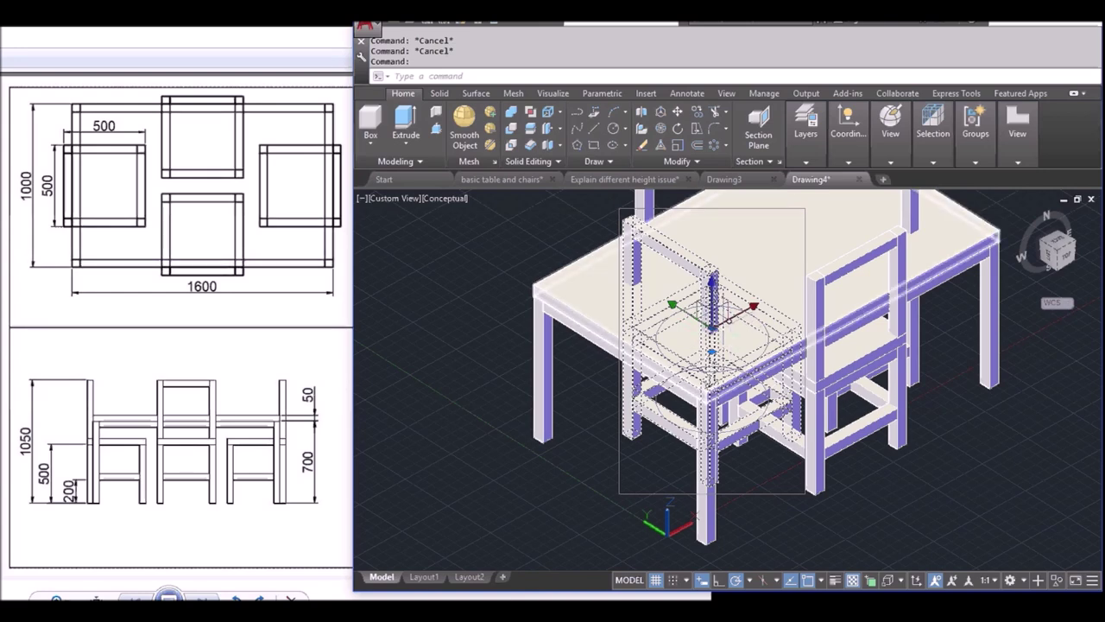
# - Relocate the move gizmo to the chair's leg corner and move it along X to the table leg's bottom endpoint
pyautogui.rightClick(731, 331)
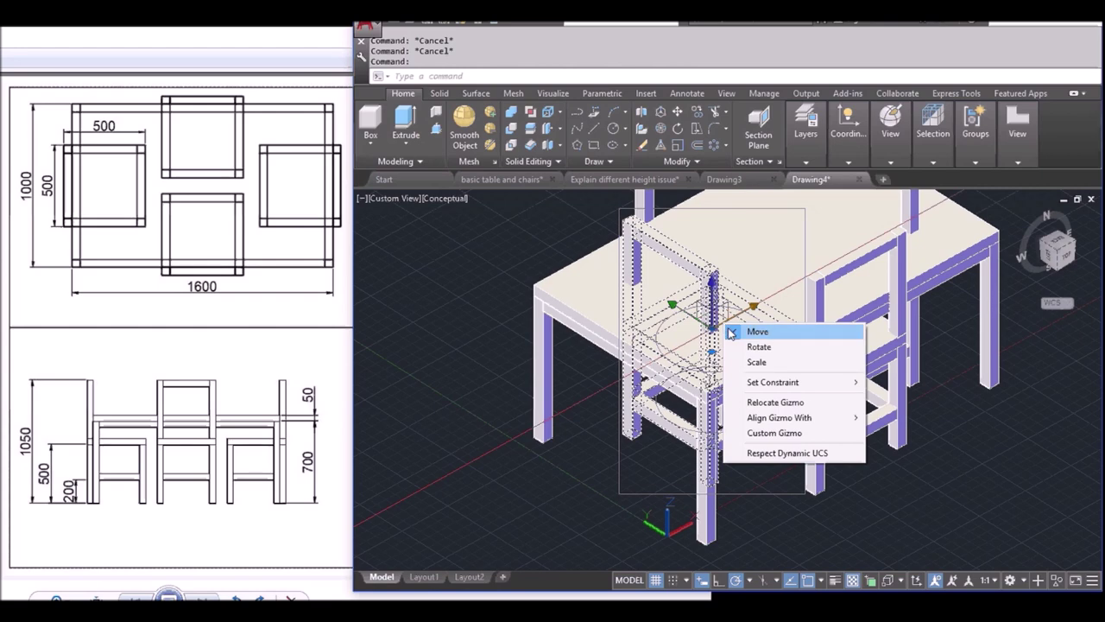
pyautogui.click(784, 405)
pyautogui.scroll(3, 635, 453)
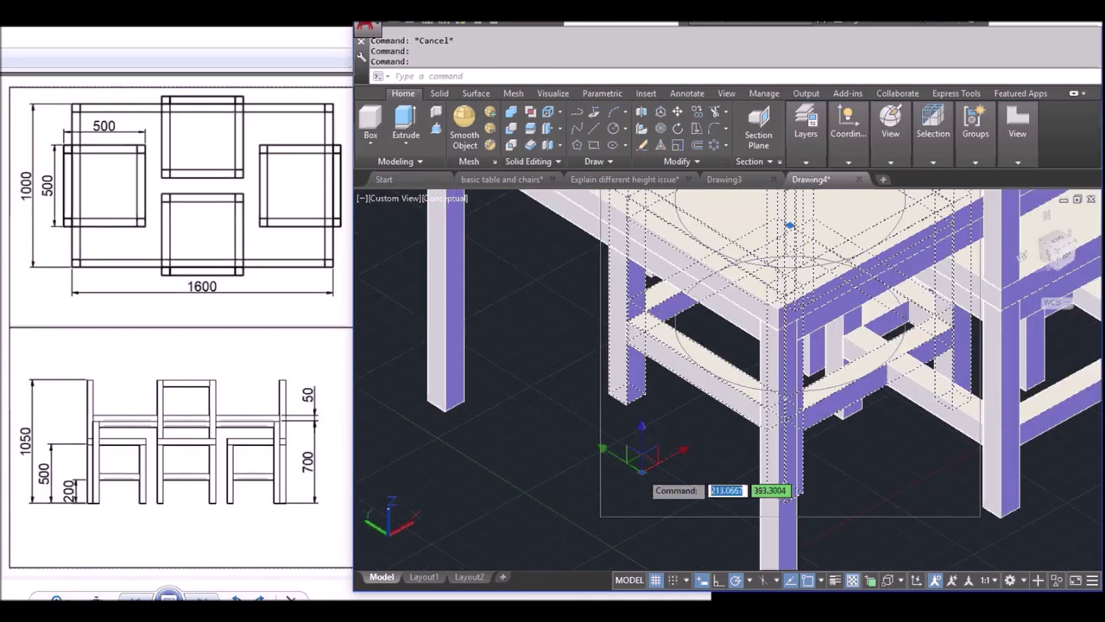
pyautogui.scroll(2, 664, 432)
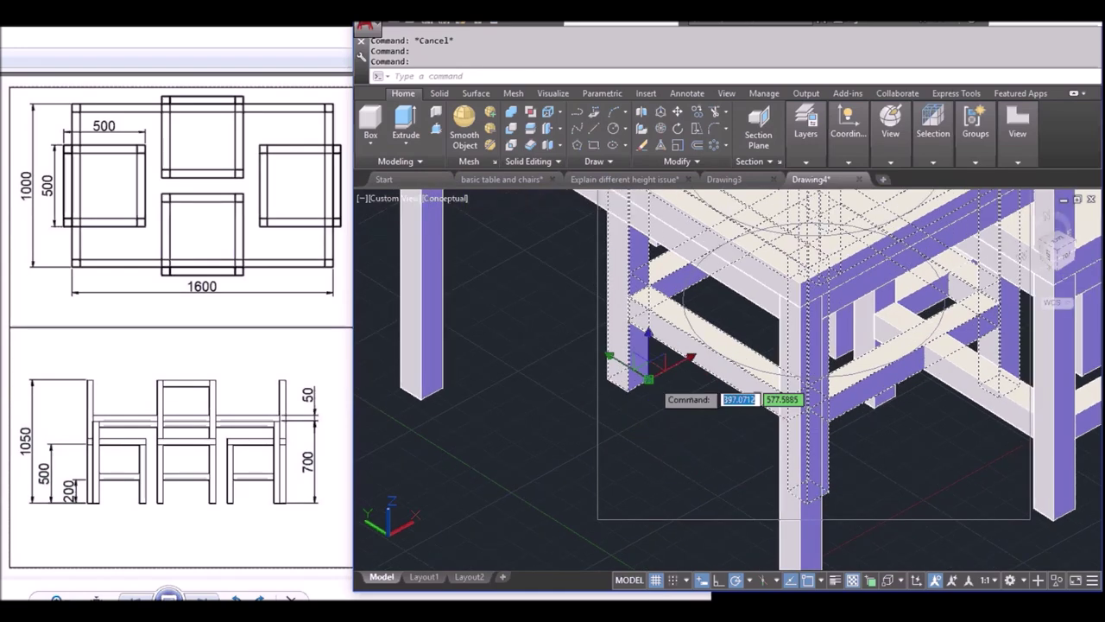
pyautogui.scroll(-5, 682, 410)
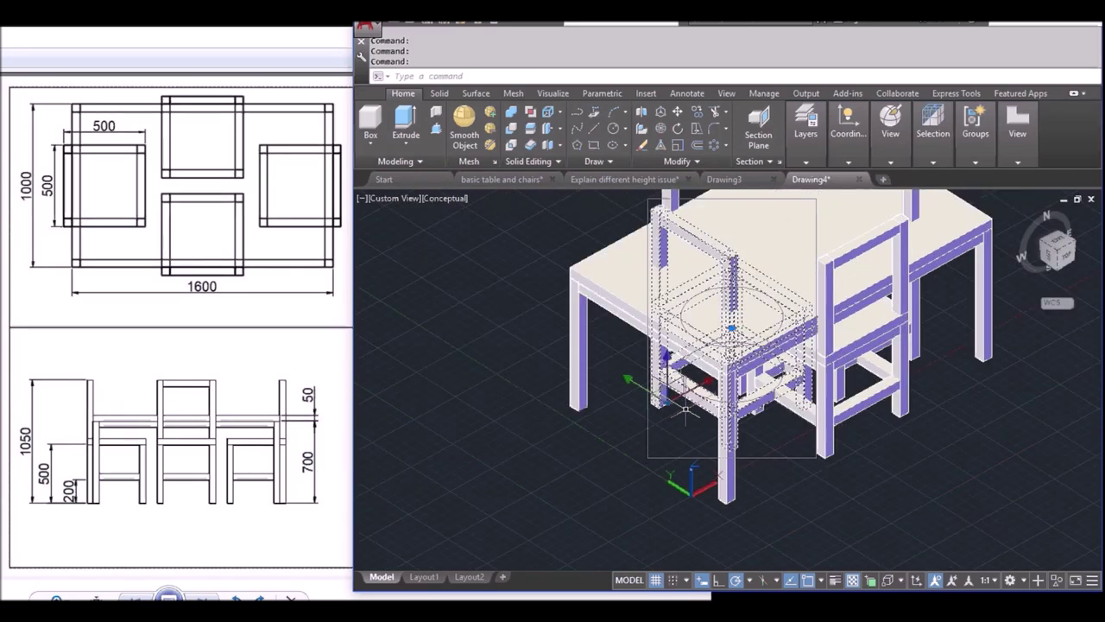
pyautogui.scroll(2, 685, 412)
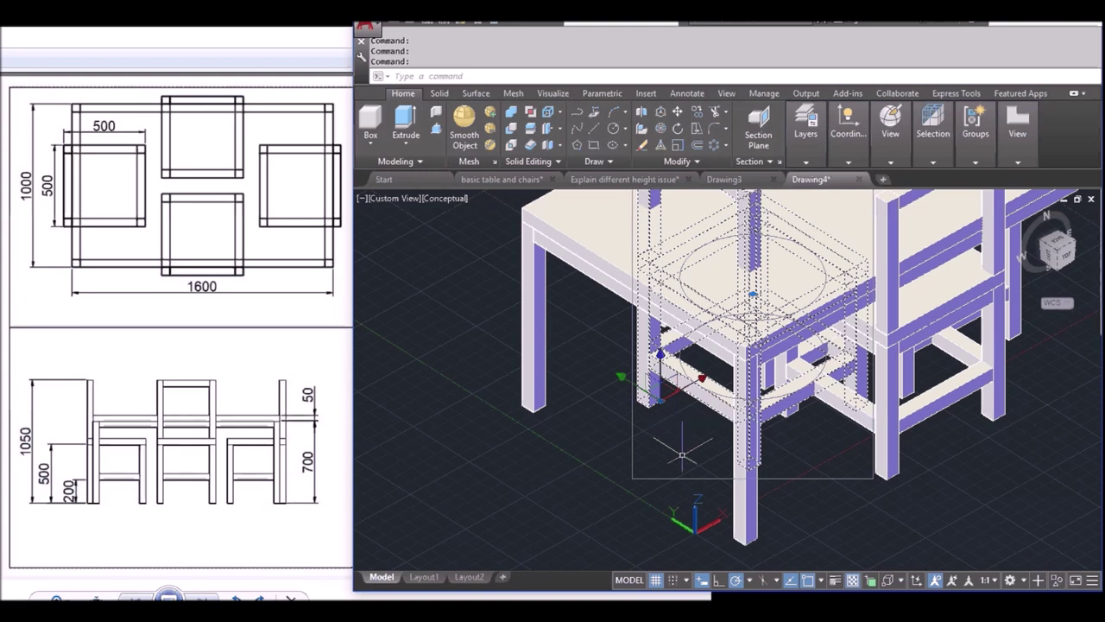
pyautogui.click(699, 380)
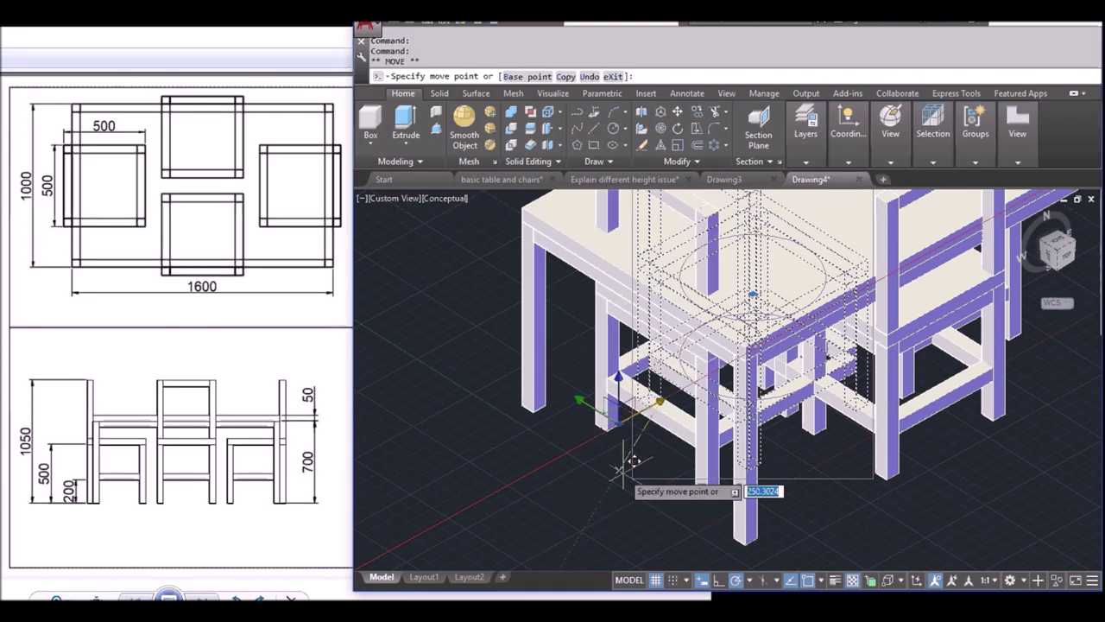
pyautogui.moveTo(633, 461); pyautogui.dragTo(672, 392, button='middle')
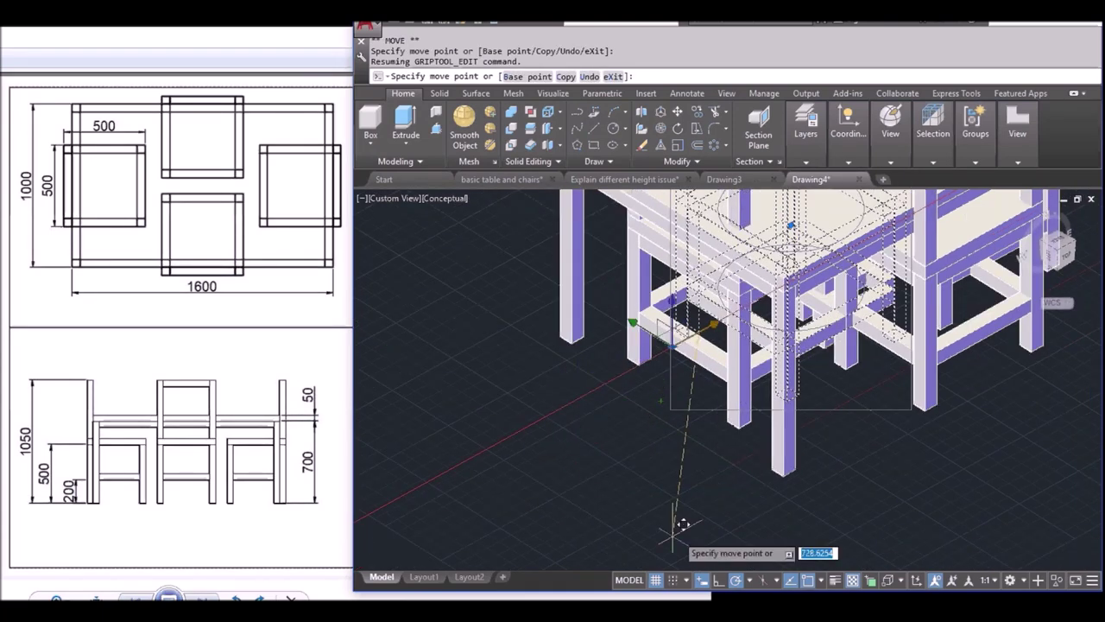
pyautogui.click(783, 457)
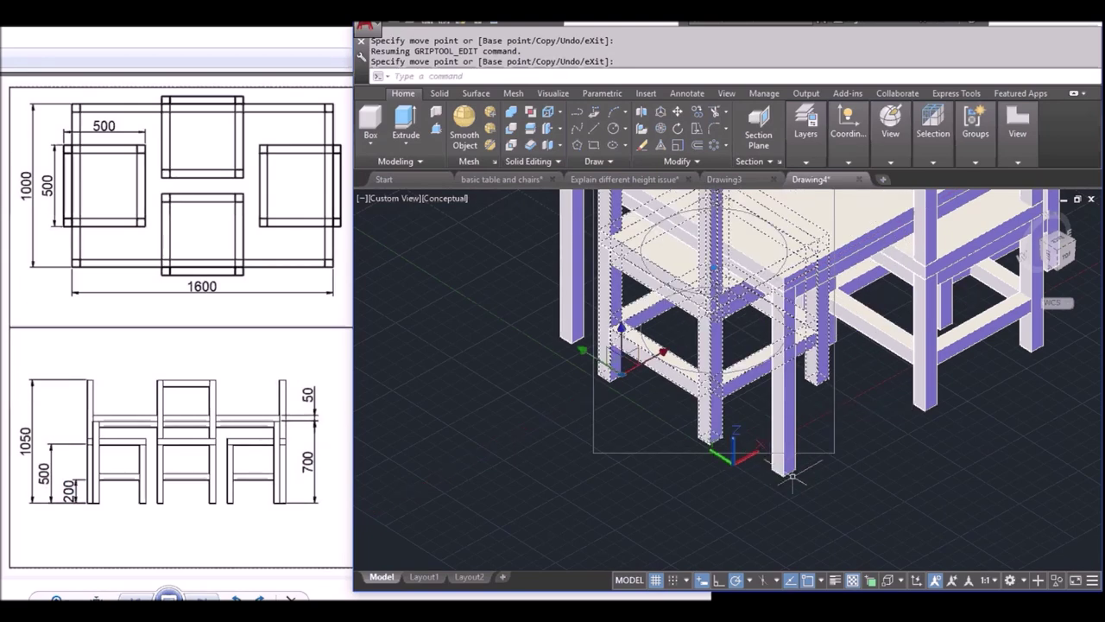
pyautogui.moveTo(898, 449)
pyautogui.mouseDown(button='middle')
pyautogui.moveTo(907, 461)
pyautogui.moveTo(844, 454)
pyautogui.mouseUp(button='middle')
pyautogui.press('Escape')
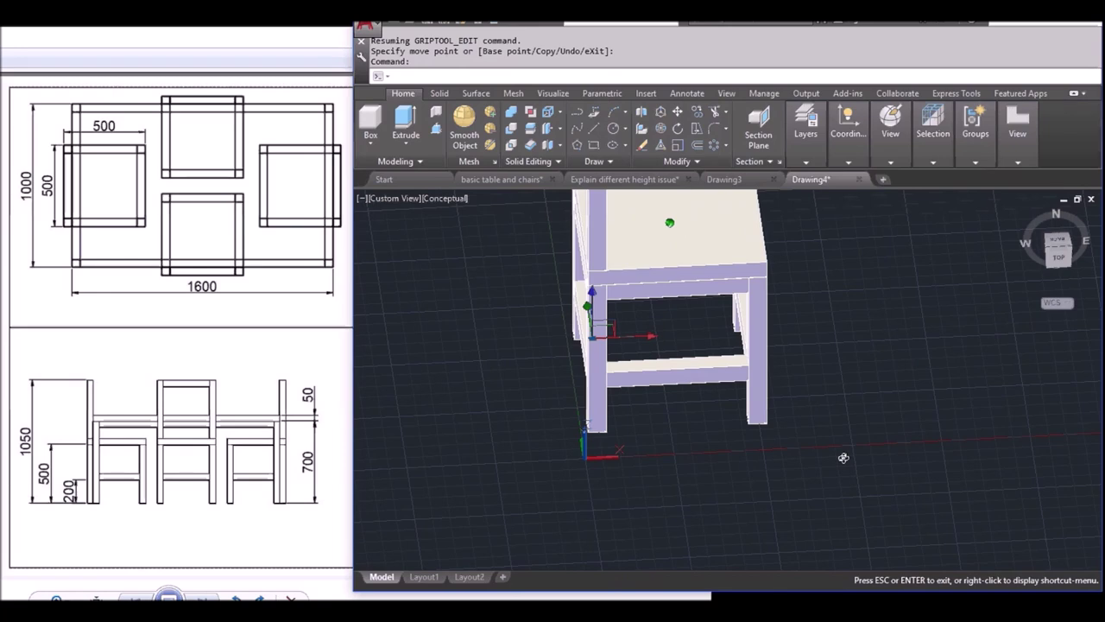
# - Orbit back to an angled overview and select the chair overlapping the table corner for moving
pyautogui.keyDown('shift'); pyautogui.moveTo(825, 527); pyautogui.dragTo(747, 518, button='middle'); pyautogui.keyUp('shift')
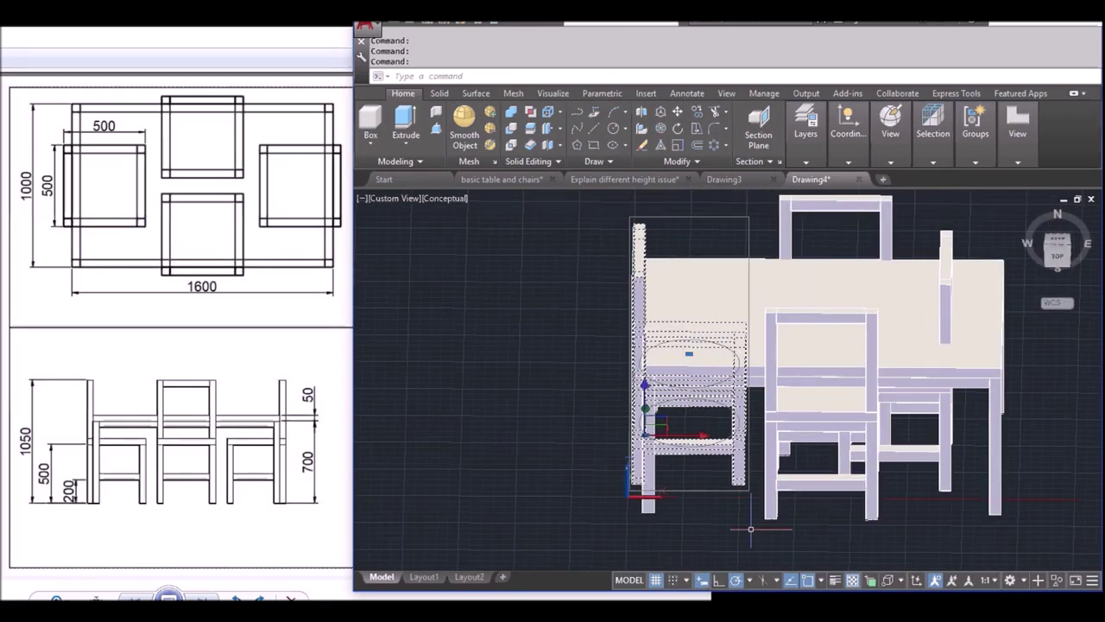
pyautogui.moveTo(746, 519)
pyautogui.keyDown('shift'); pyautogui.mouseDown(button='middle')
pyautogui.moveTo(749, 497)
pyautogui.moveTo(716, 552)
pyautogui.moveTo(686, 519)
pyautogui.mouseUp(button='middle'); pyautogui.keyUp('shift')
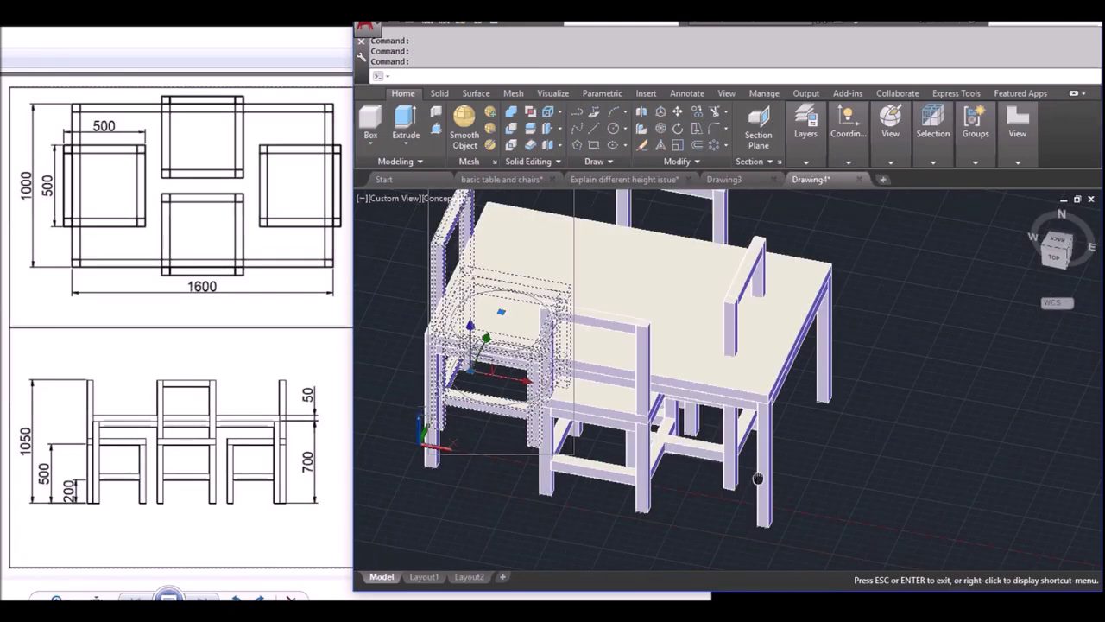
pyautogui.keyDown('shift'); pyautogui.moveTo(747, 529); pyautogui.dragTo(812, 438, button='middle'); pyautogui.keyUp('shift')
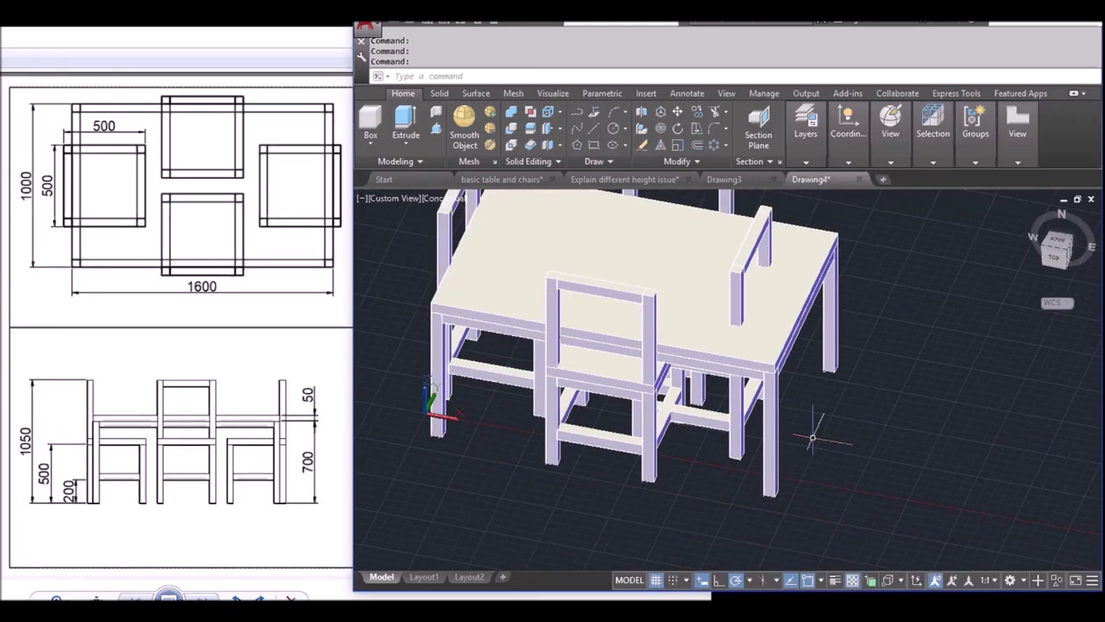
pyautogui.scroll(2, 812, 438)
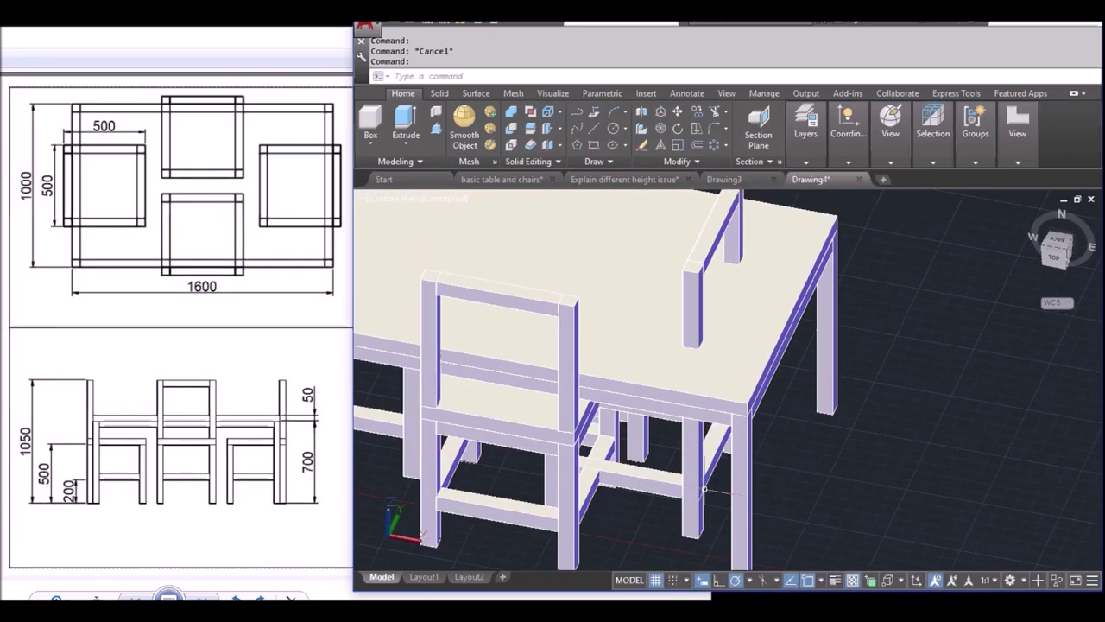
pyautogui.click(705, 489)
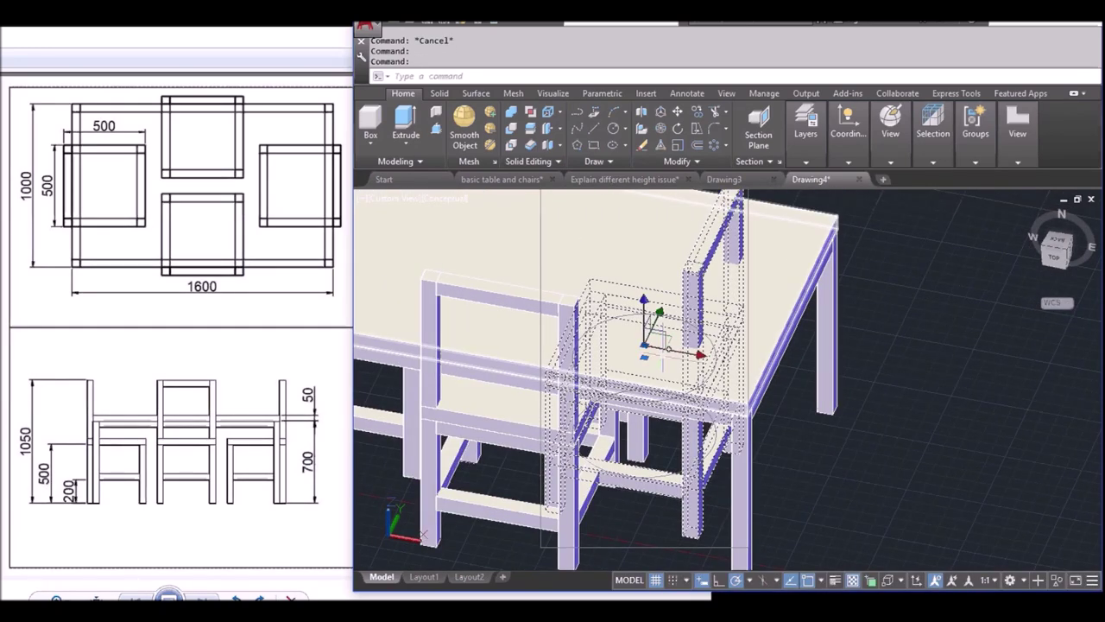
pyautogui.rightClick(645, 345)
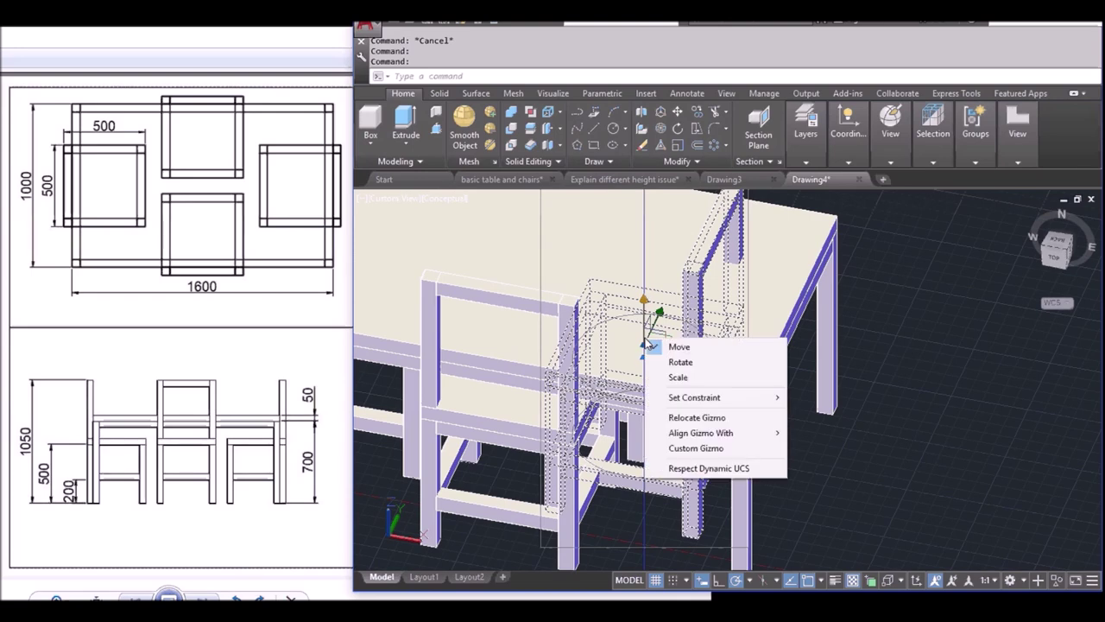
# - Relocate the gizmo to the chair leg's bottom corner and move the chair along X to the table leg's base
pyautogui.click(716, 423)
pyautogui.moveTo(654, 526); pyautogui.dragTo(664, 478, button='middle')
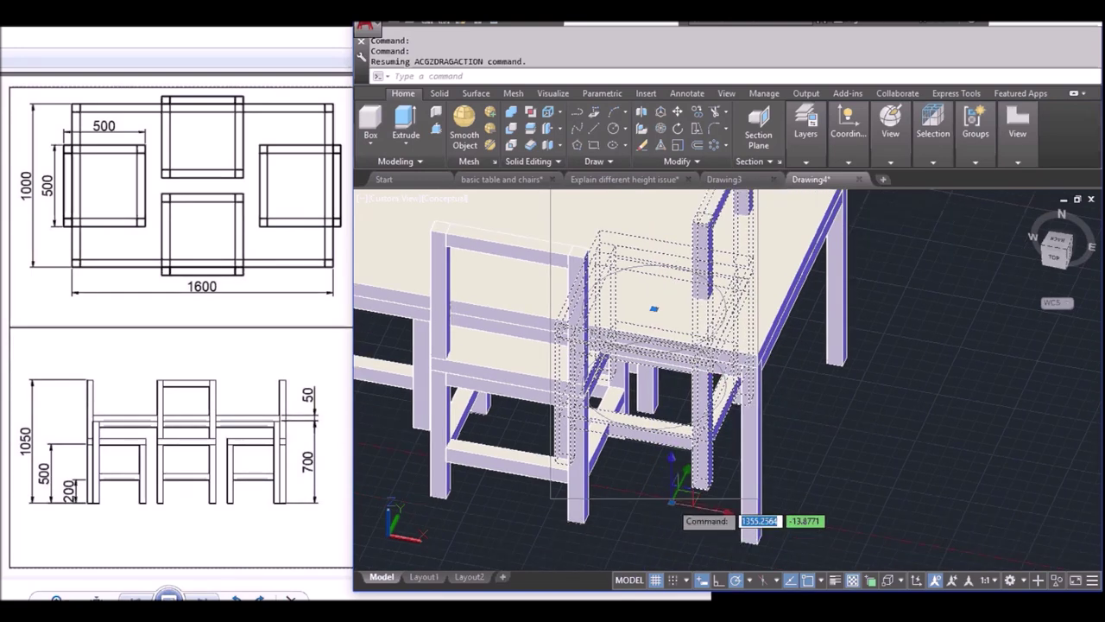
pyautogui.scroll(3, 686, 494)
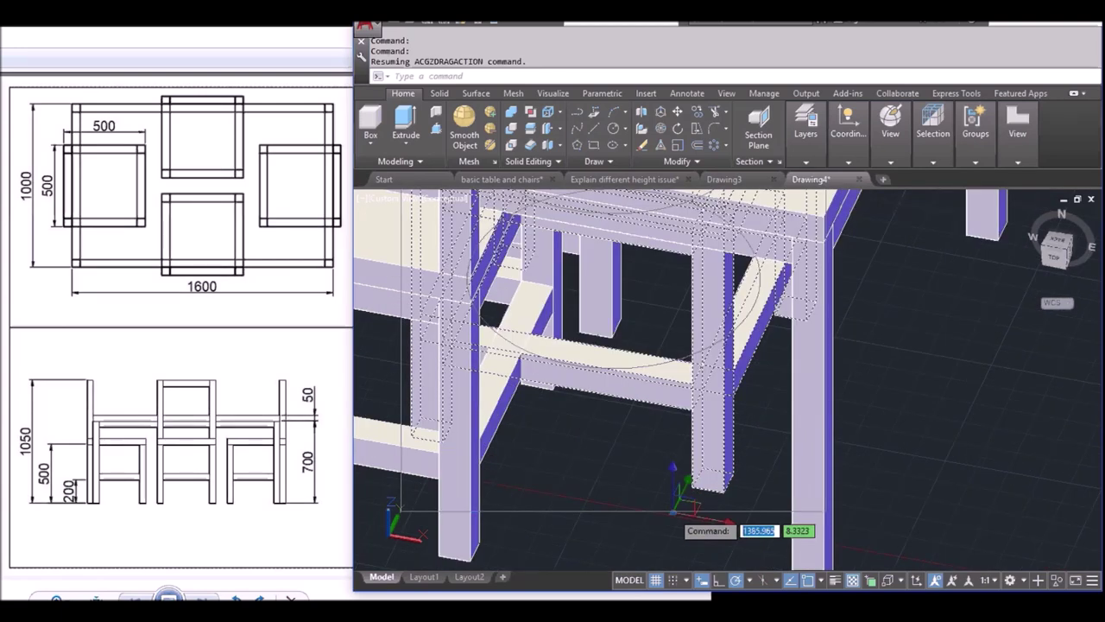
pyautogui.click(695, 486)
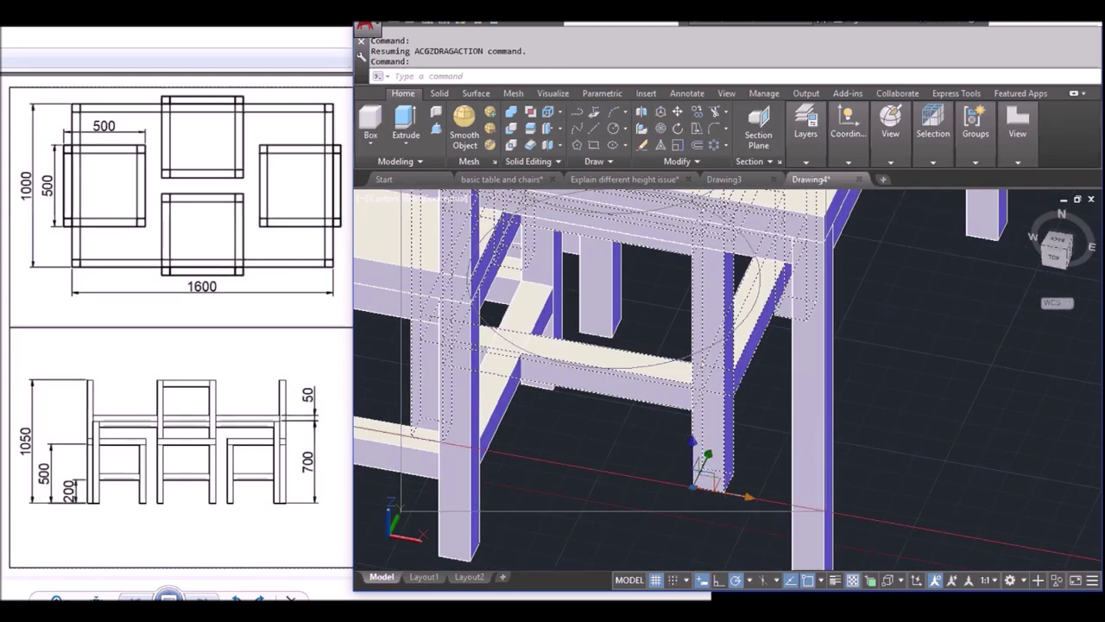
pyautogui.click(720, 496)
pyautogui.moveTo(829, 464); pyautogui.dragTo(873, 421, button='middle')
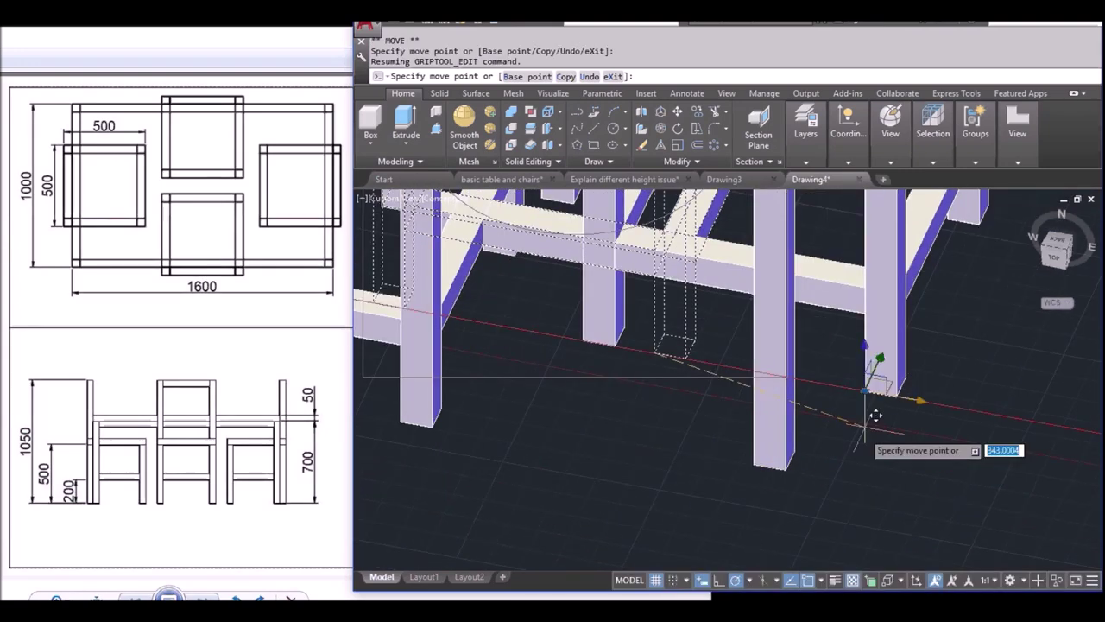
pyautogui.moveTo(836, 475); pyautogui.dragTo(802, 465, button='middle')
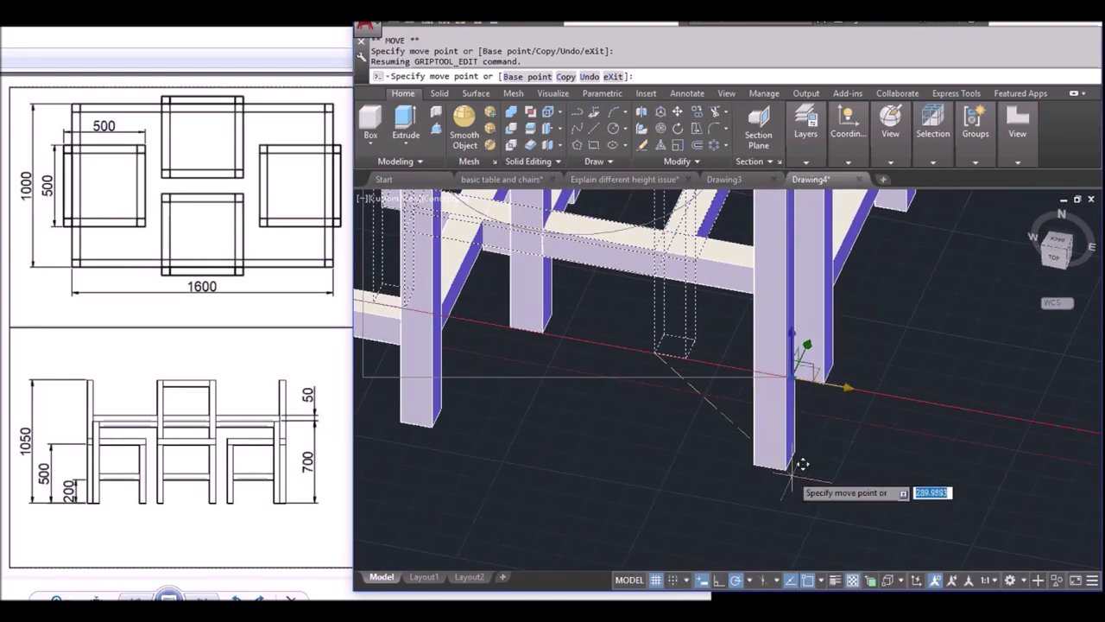
pyautogui.click(801, 460)
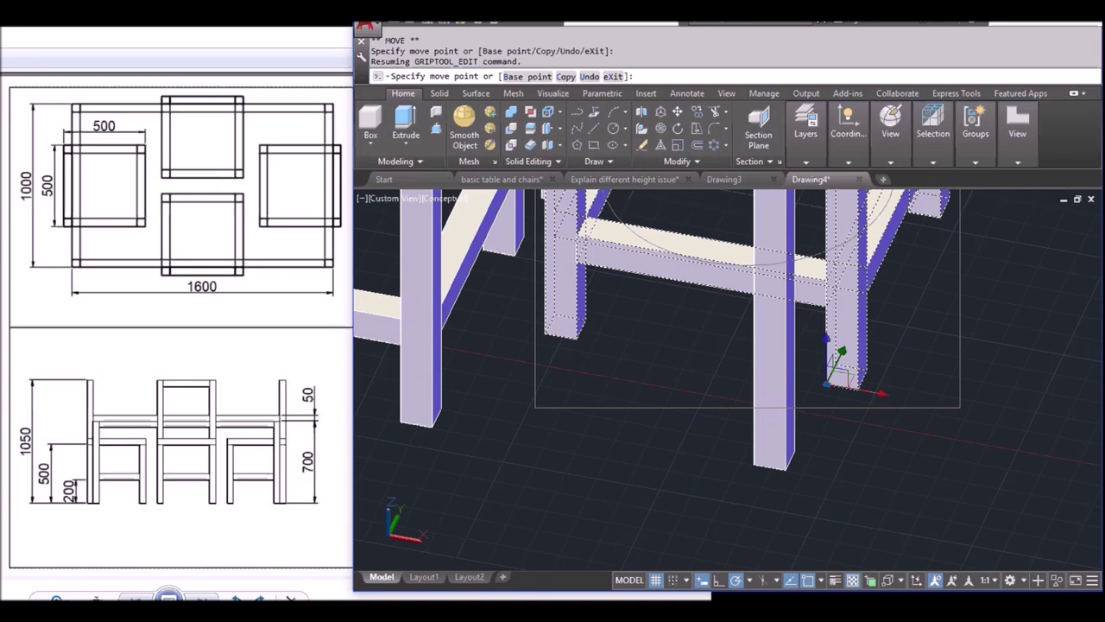
# - Orbit around the repositioned chair to inspect it, then clear the selection
pyautogui.moveTo(863, 458)
pyautogui.keyDown('shift'); pyautogui.mouseDown(button='middle')
pyautogui.moveTo(864, 443)
pyautogui.moveTo(887, 469)
pyautogui.moveTo(889, 506)
pyautogui.mouseUp(button='middle'); pyautogui.keyUp('shift')
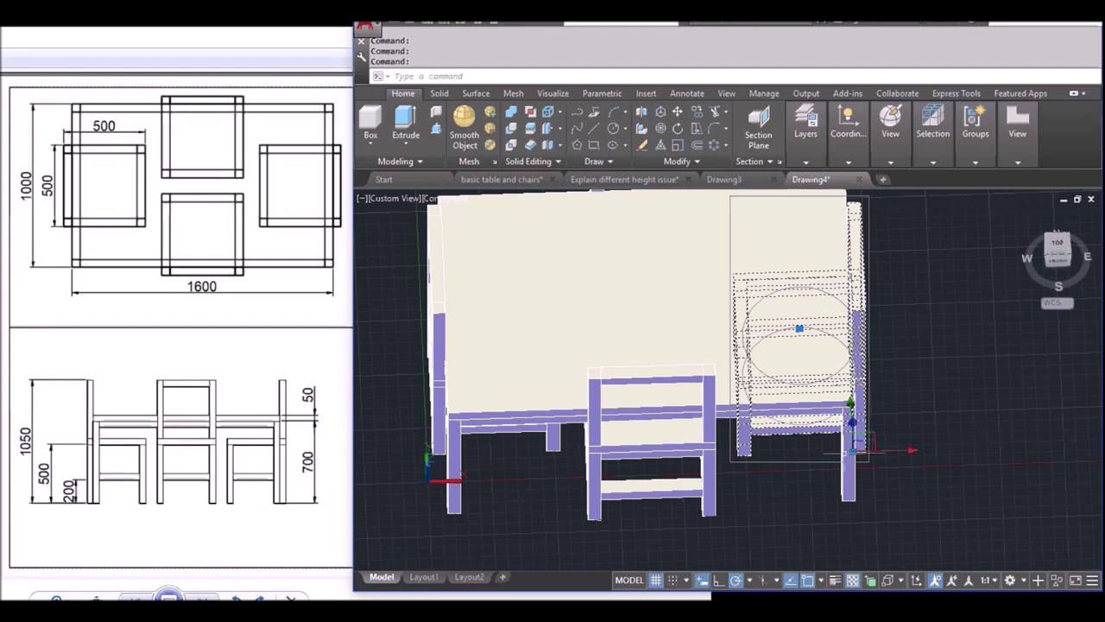
pyautogui.moveTo(855, 449)
pyautogui.keyDown('shift'); pyautogui.mouseDown(button='middle')
pyautogui.moveTo(895, 518)
pyautogui.moveTo(816, 509)
pyautogui.mouseUp(button='middle'); pyautogui.keyUp('shift')
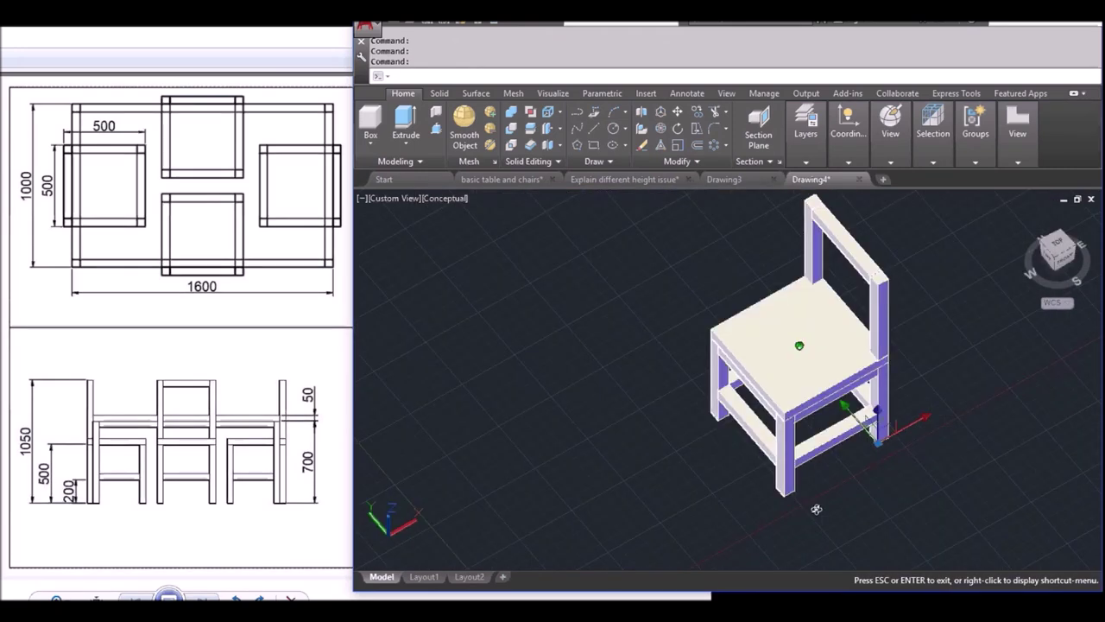
pyautogui.click(816, 505)
pyautogui.press('Escape')
pyautogui.press('Escape')
pyautogui.press('Escape')
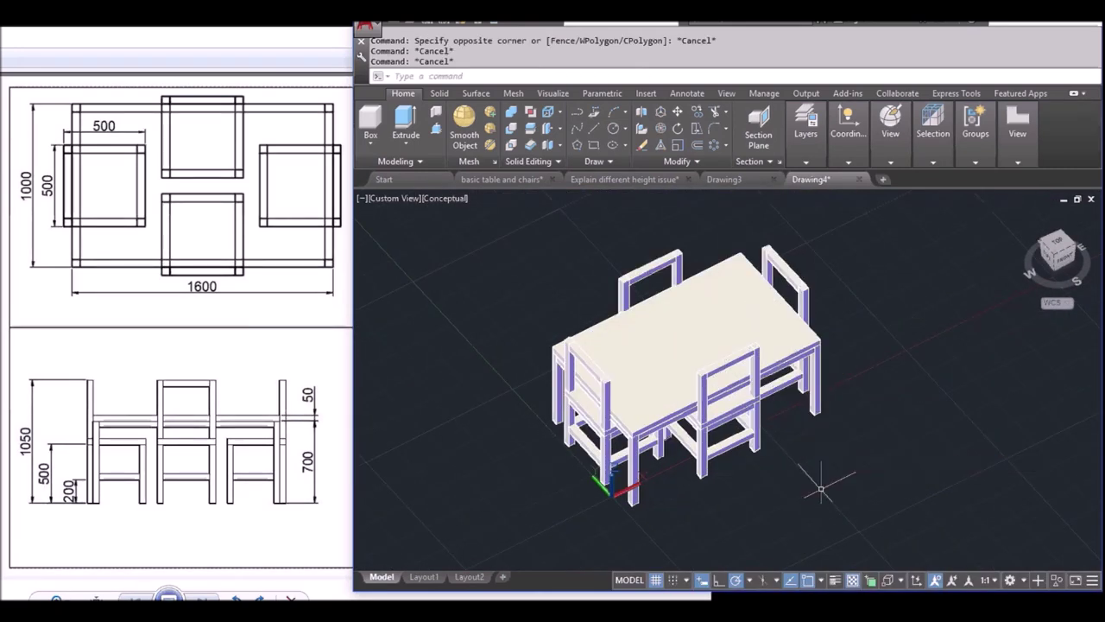